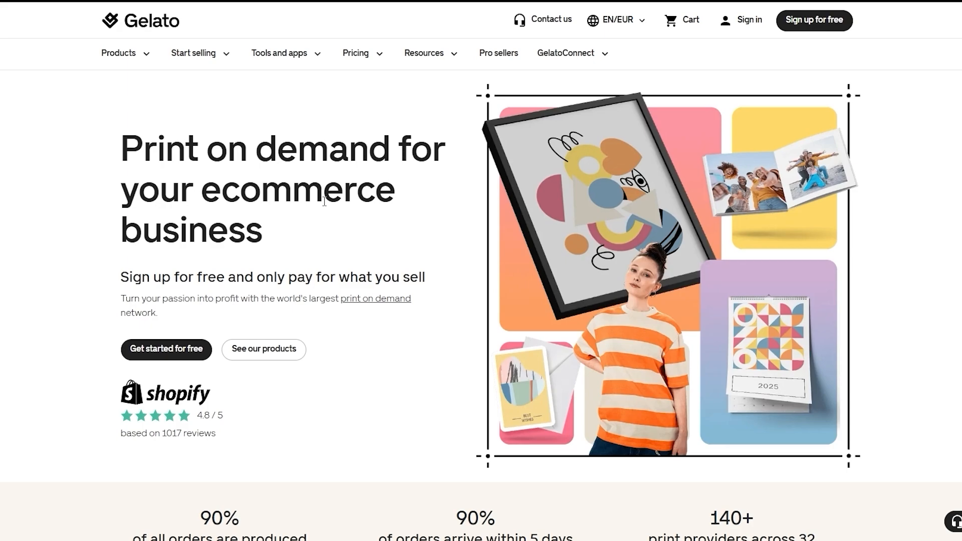
# Look over the Gelato home page, including its tools and apps offering and the featured print-on-demand sections
pyautogui.scroll(-15, 324, 201)
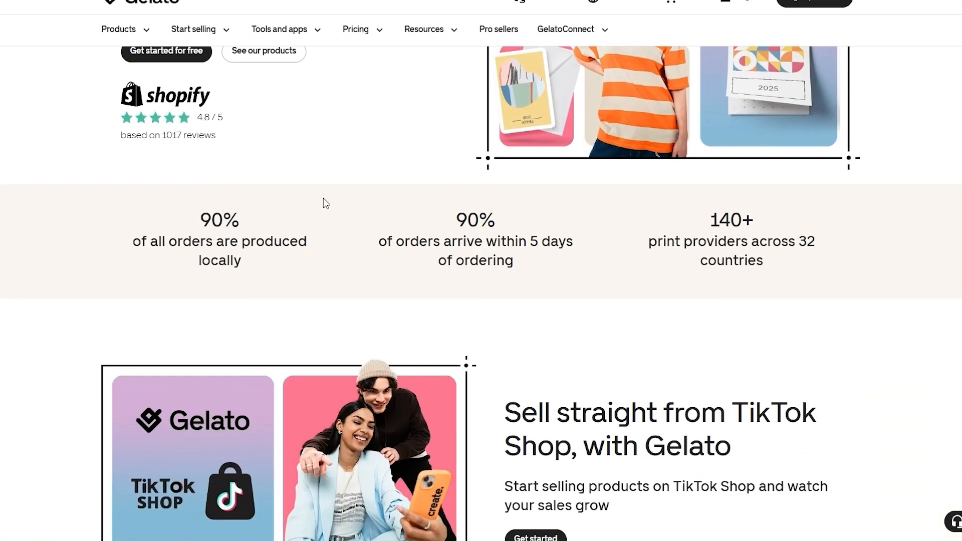
pyautogui.scroll(-12, 321, 198)
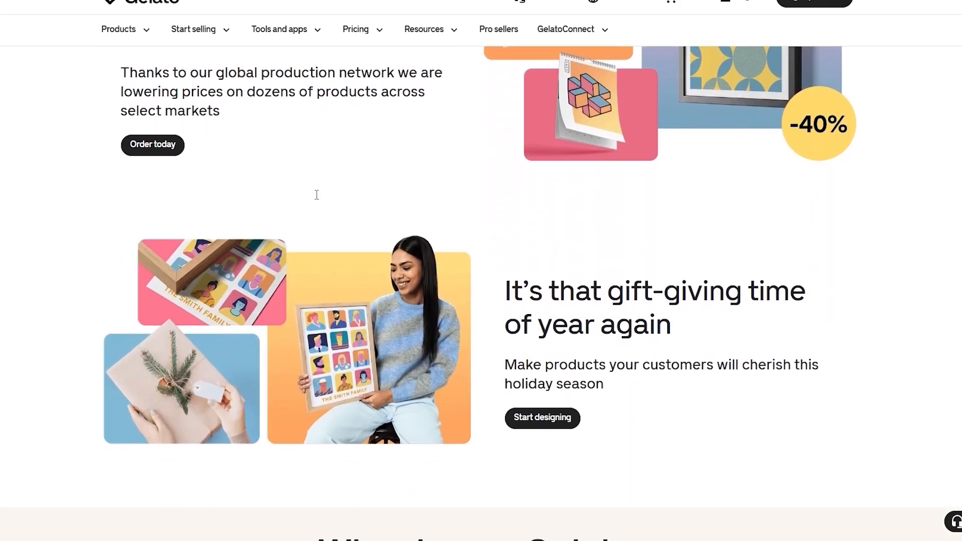
pyautogui.scroll(15, 313, 191)
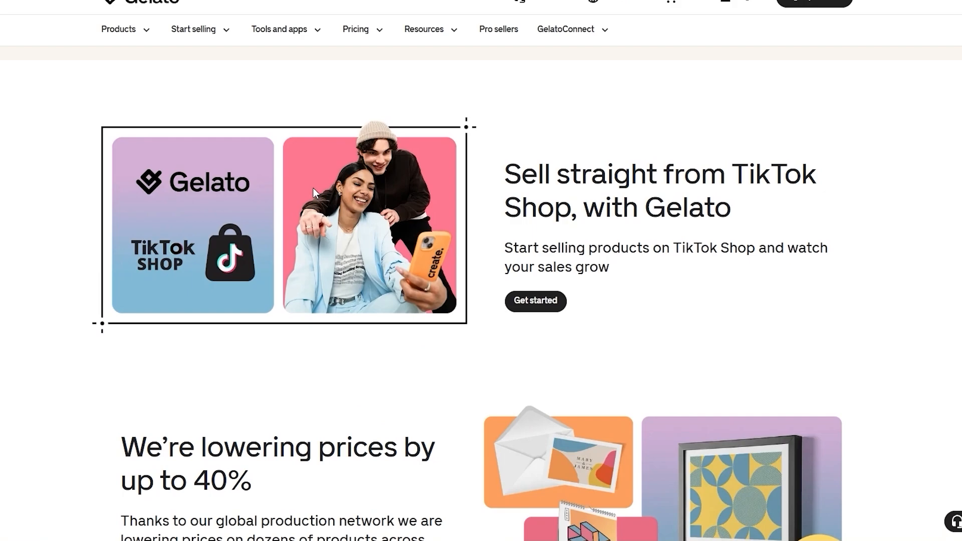
pyautogui.scroll(8, 314, 188)
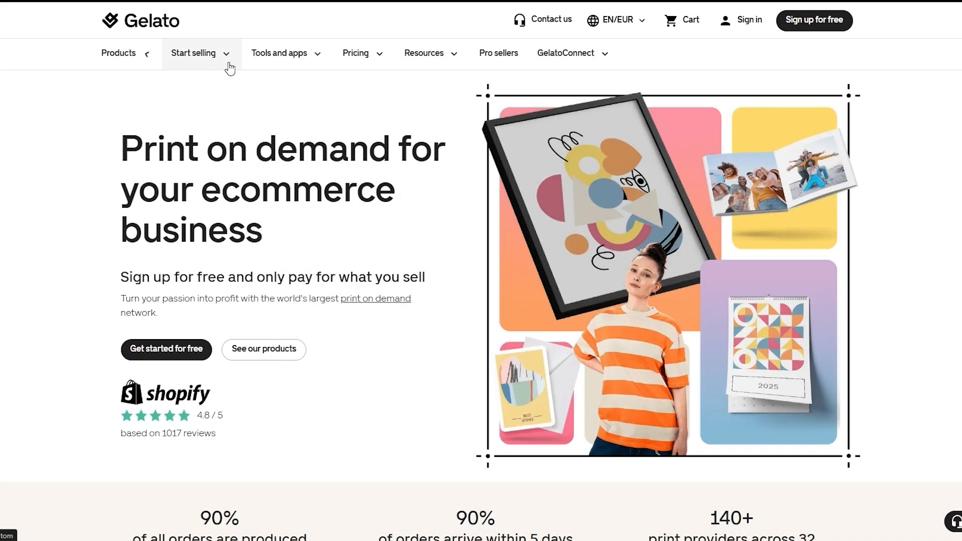
pyautogui.moveTo(294, 64)
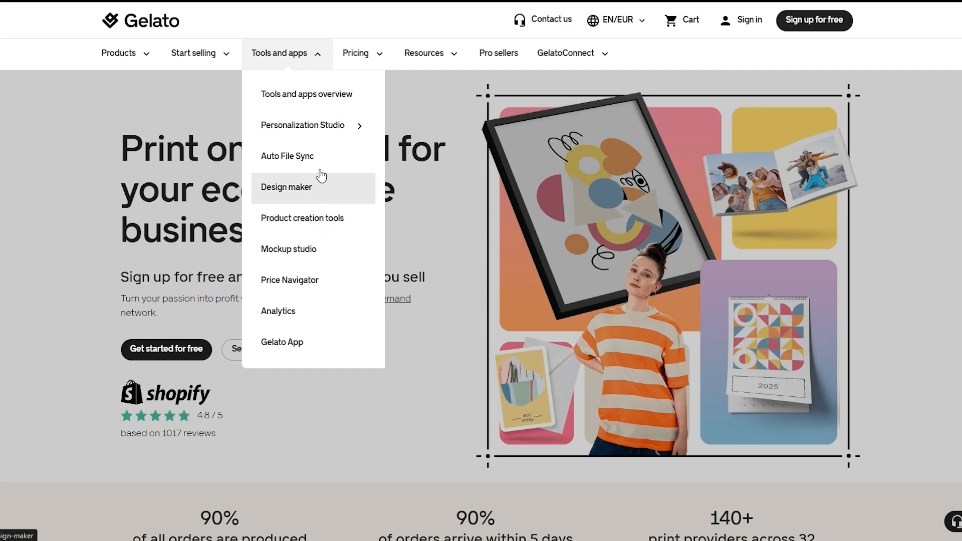
pyautogui.moveTo(320, 131)
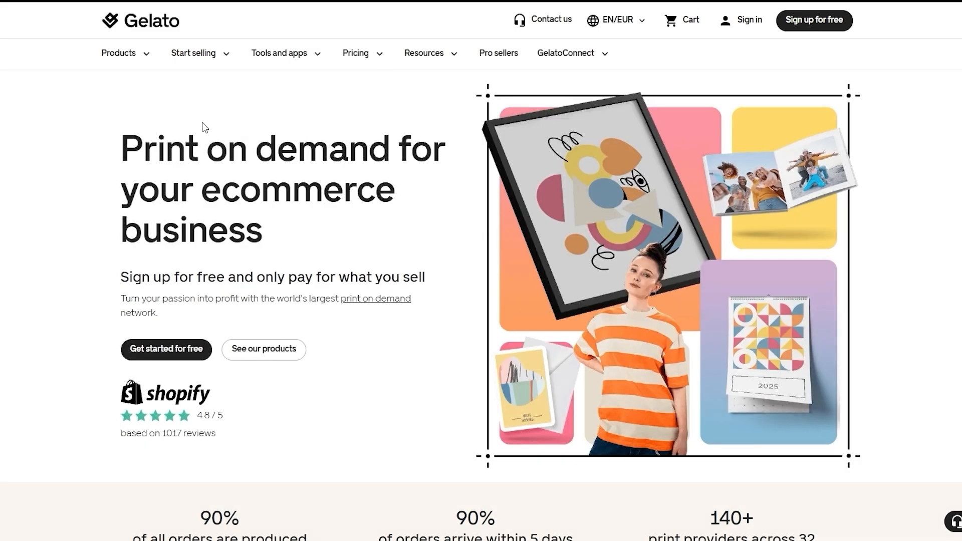
pyautogui.scroll(-6, 203, 127)
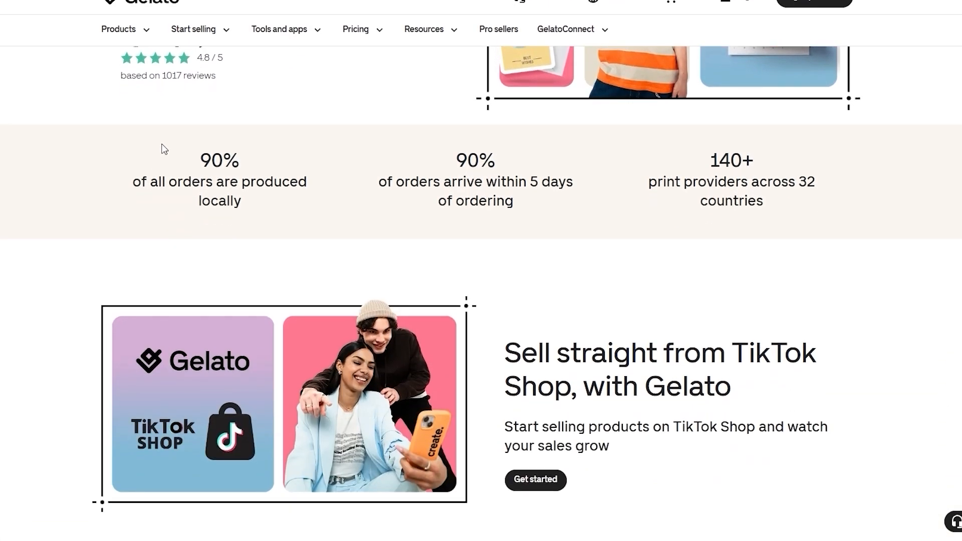
pyautogui.scroll(-2, 161, 149)
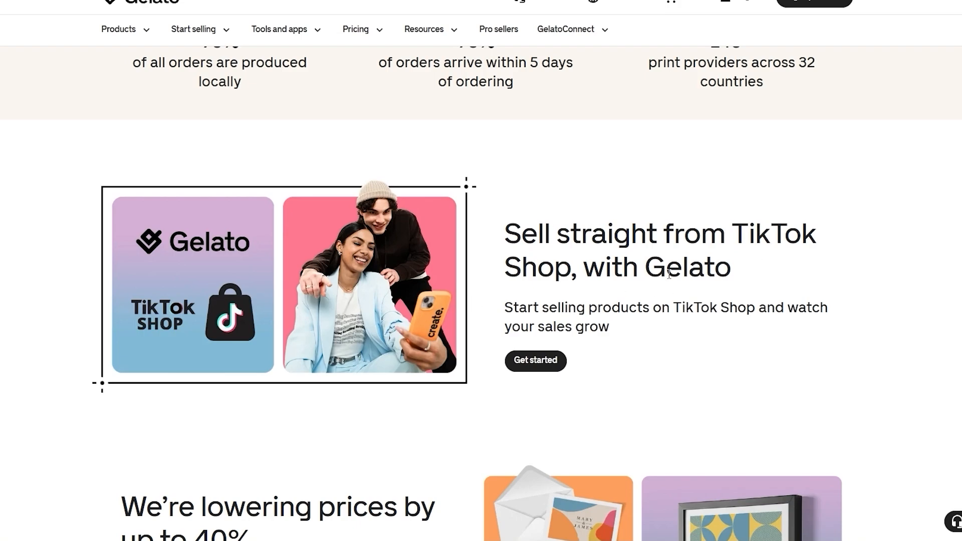
pyautogui.scroll(8, 669, 273)
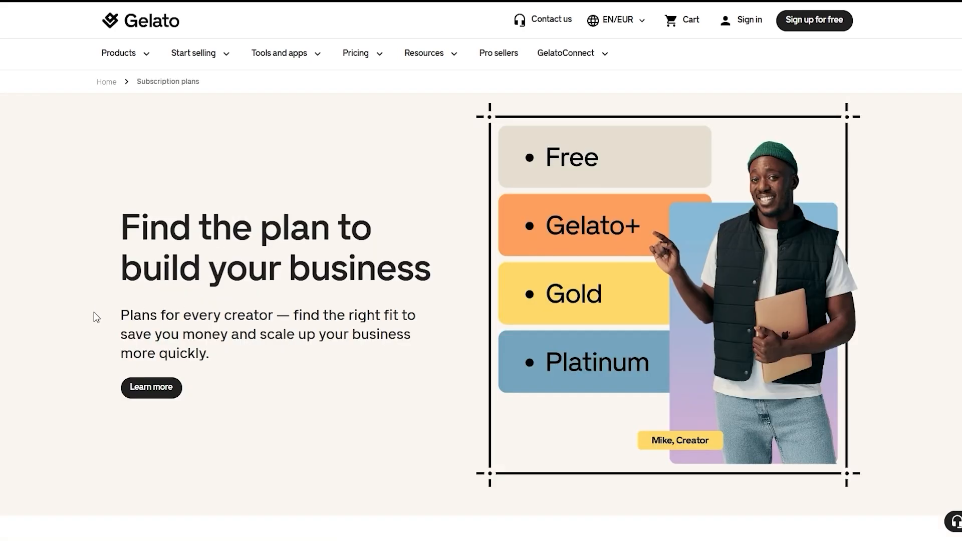
# Review the prices and included benefits of the Free, Gelato+, Gold and Platinum plans on the subscription plans page
pyautogui.scroll(-3, 76, 313)
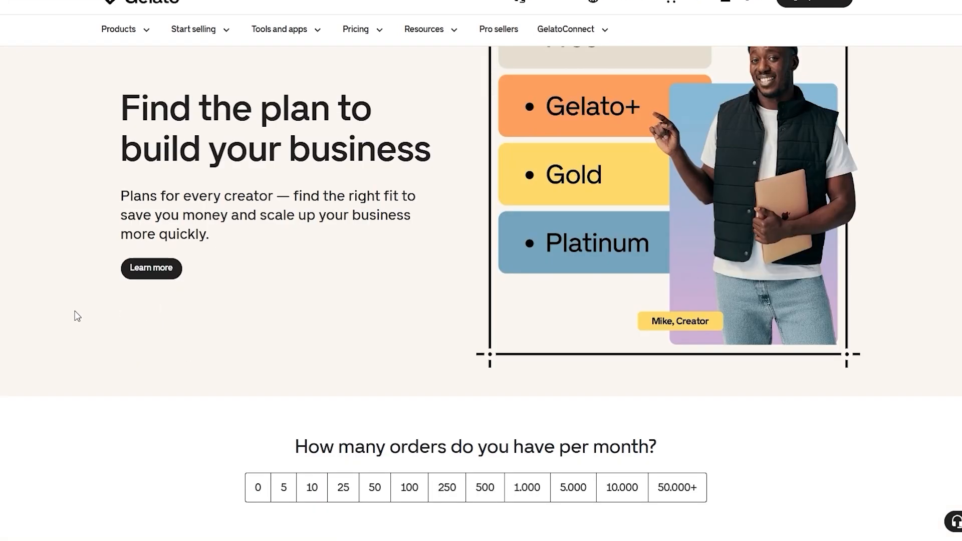
pyautogui.scroll(3, 75, 314)
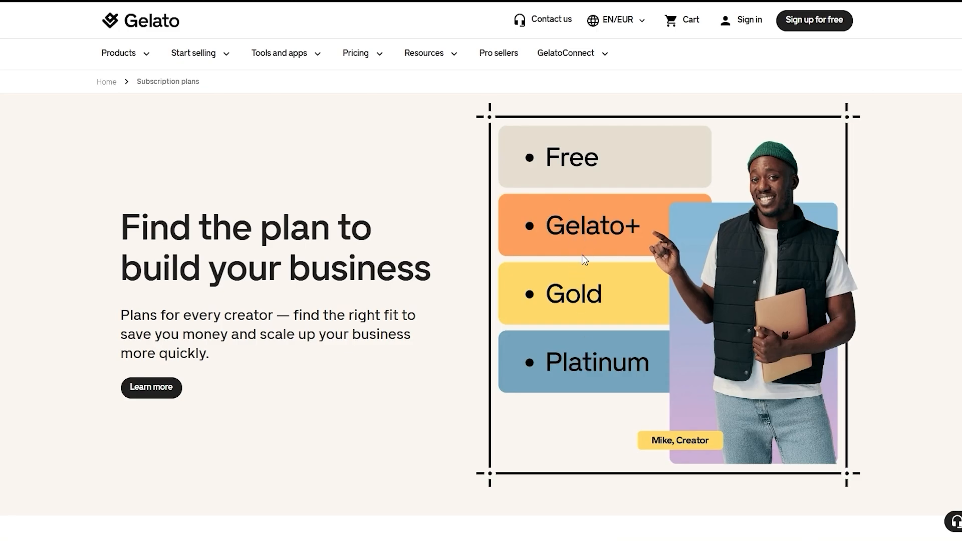
pyautogui.scroll(-10, 592, 383)
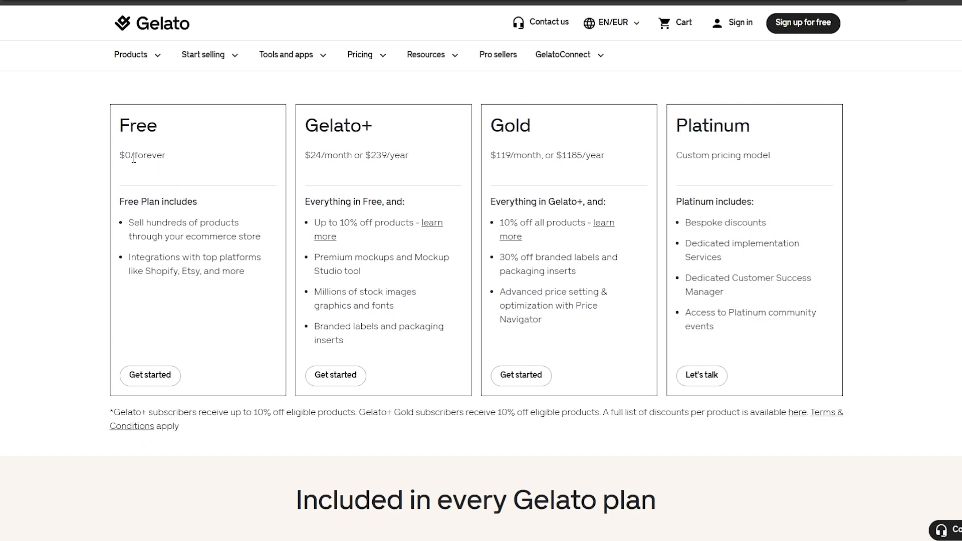
pyautogui.moveTo(129, 223); pyautogui.dragTo(266, 246)
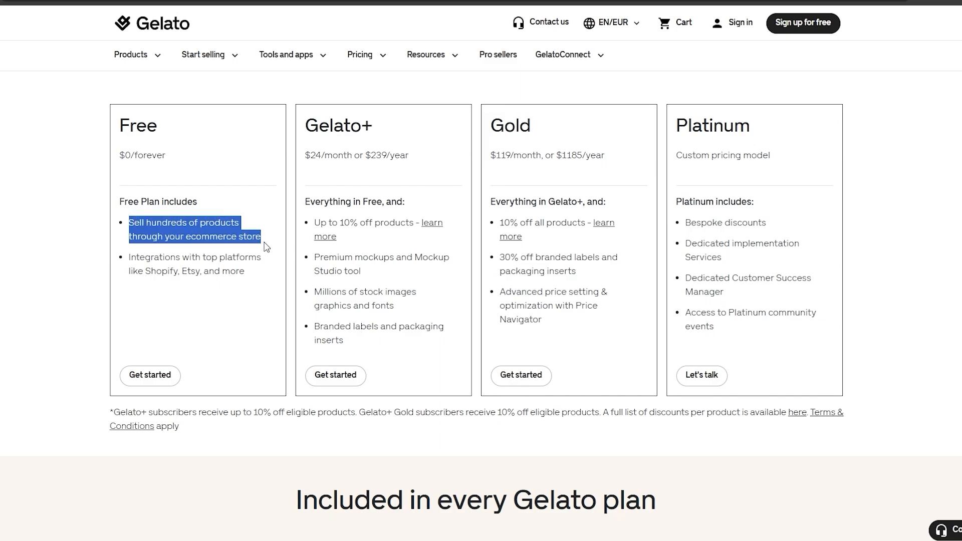
pyautogui.moveTo(151, 257); pyautogui.dragTo(241, 275)
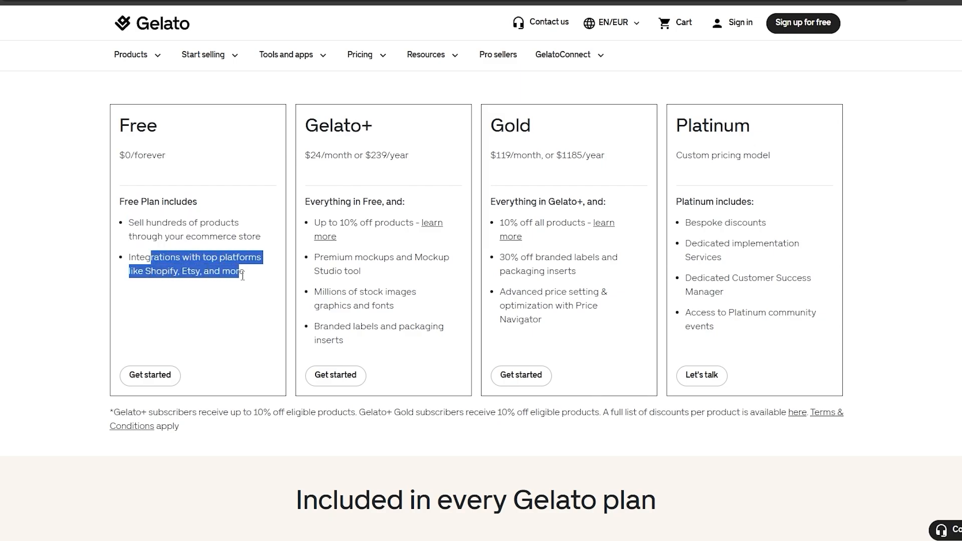
pyautogui.click(243, 310)
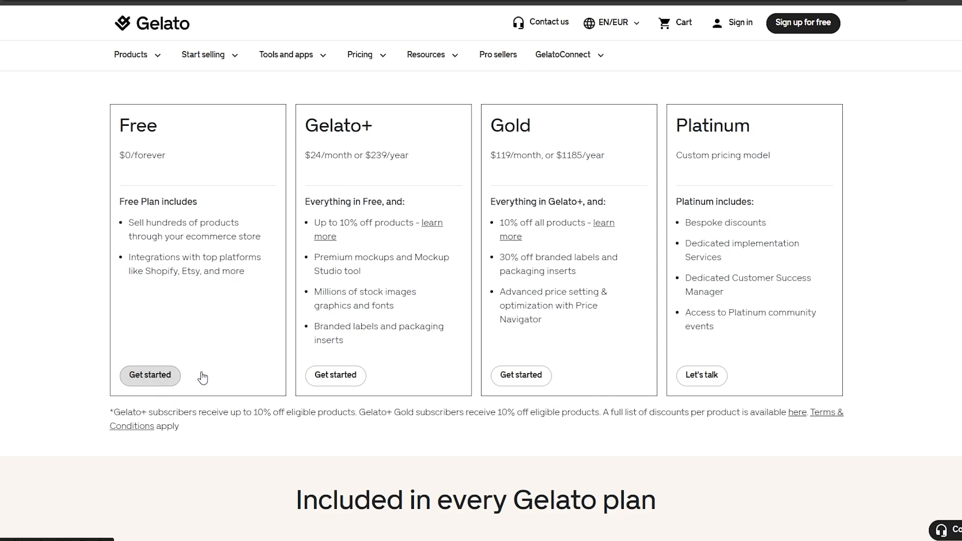
pyautogui.moveTo(362, 129); pyautogui.dragTo(377, 131)
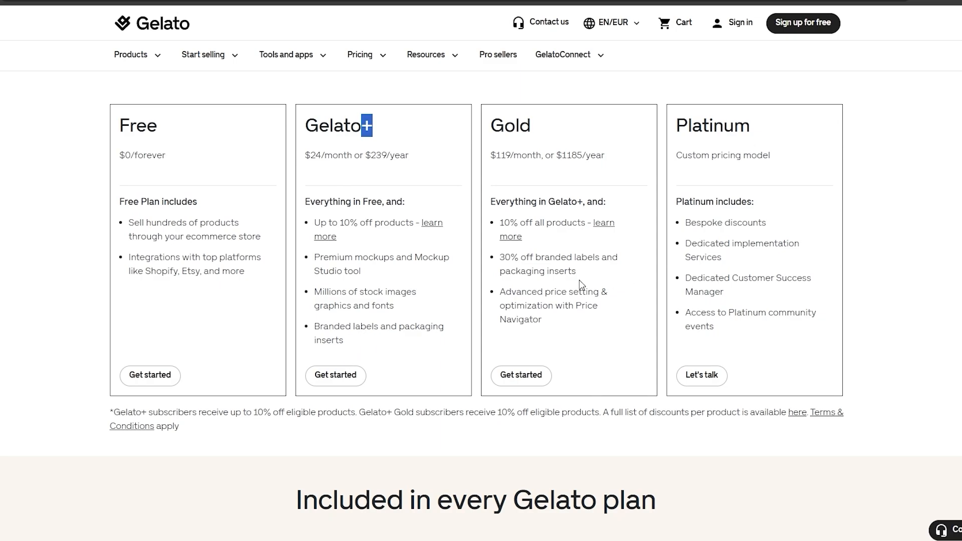
pyautogui.click(507, 126)
pyautogui.moveTo(507, 126); pyautogui.dragTo(515, 129)
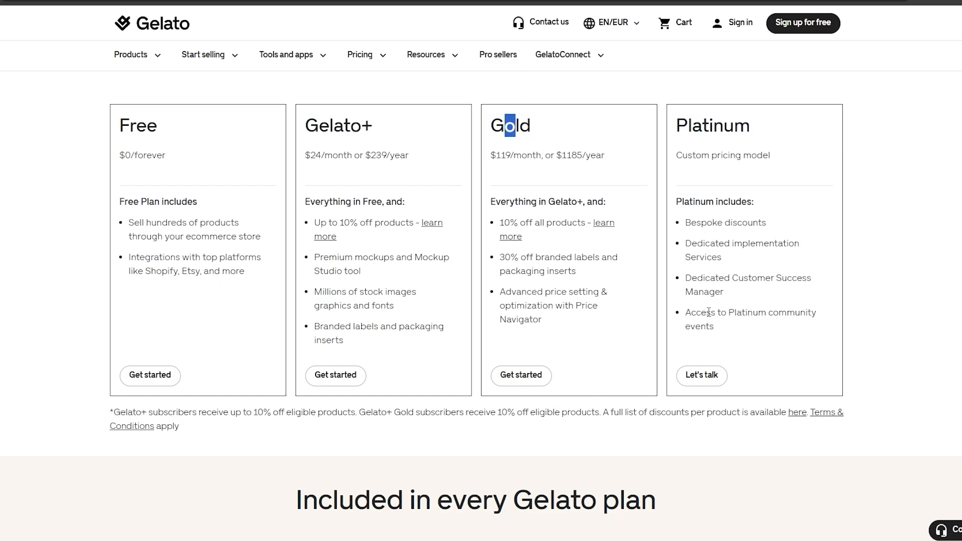
pyautogui.moveTo(715, 315); pyautogui.dragTo(774, 325)
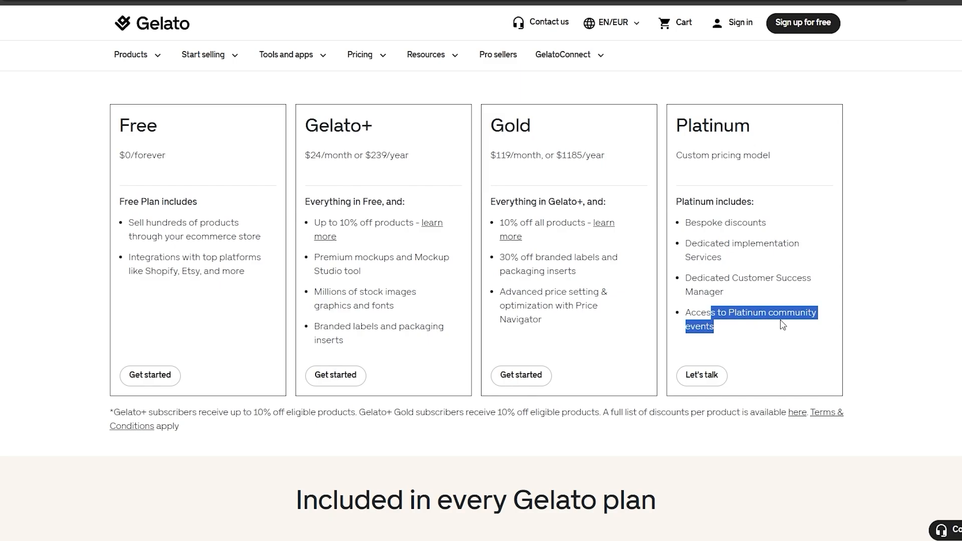
pyautogui.click(794, 335)
# Examine the subscription plan product discounts, comparing Gelato+ with Gelato+ Gold for each product category
pyautogui.scroll(-3, 794, 335)
pyautogui.scroll(-12, 793, 331)
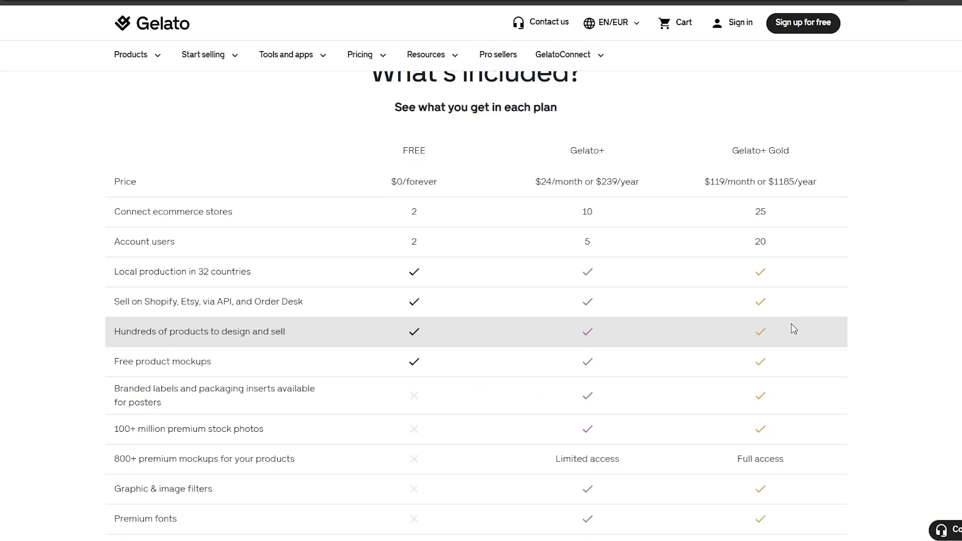
pyautogui.scroll(-15, 481, 305)
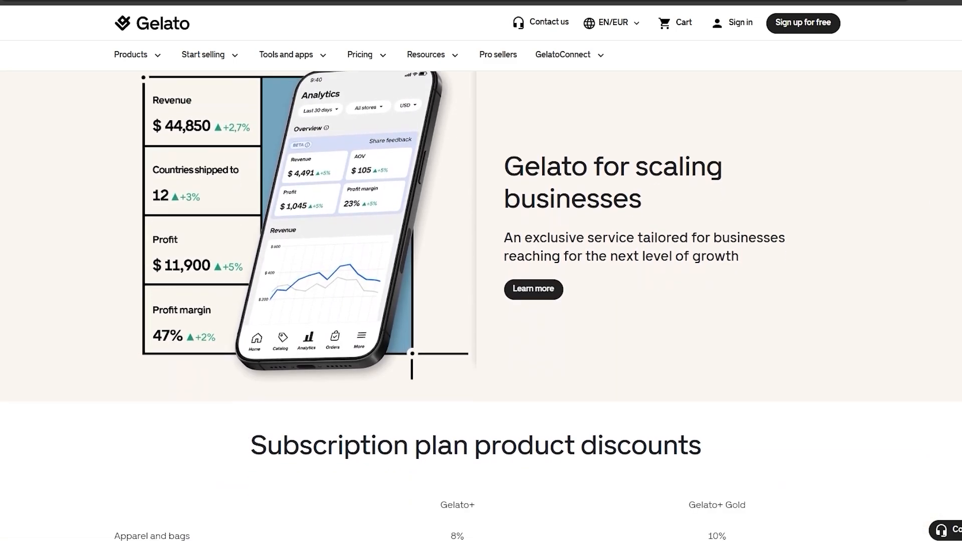
pyautogui.scroll(3, 481, 305)
pyautogui.scroll(2, 481, 306)
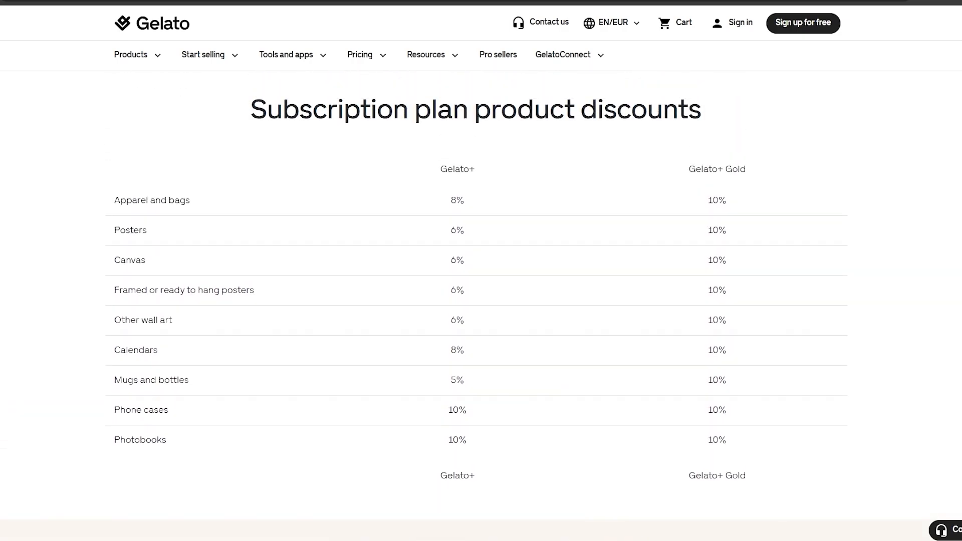
pyautogui.moveTo(266, 113); pyautogui.dragTo(727, 115)
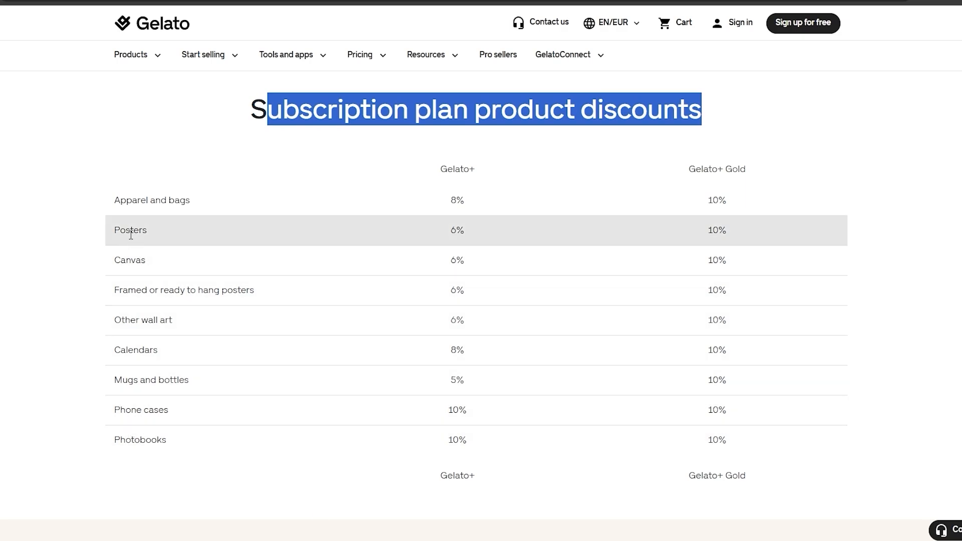
pyautogui.click(149, 226)
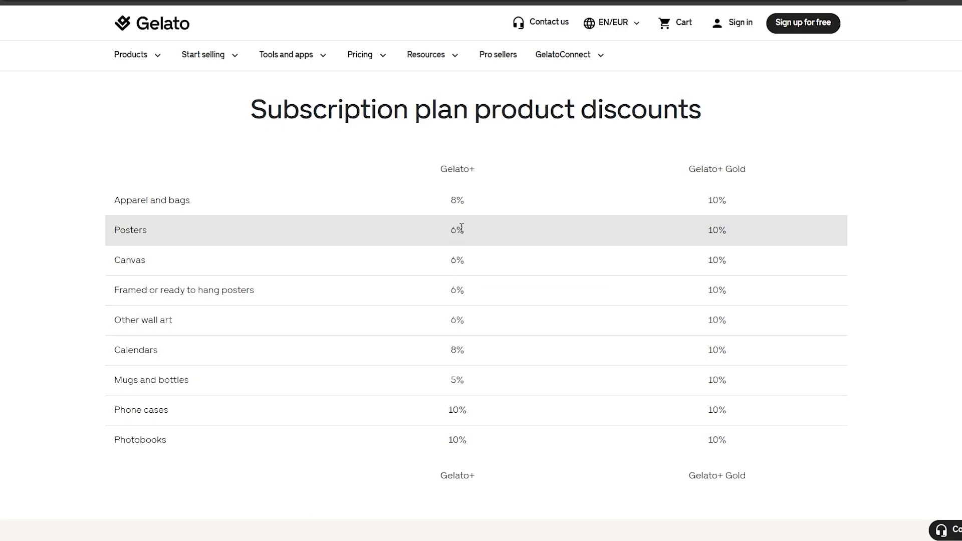
pyautogui.moveTo(454, 169); pyautogui.dragTo(488, 174)
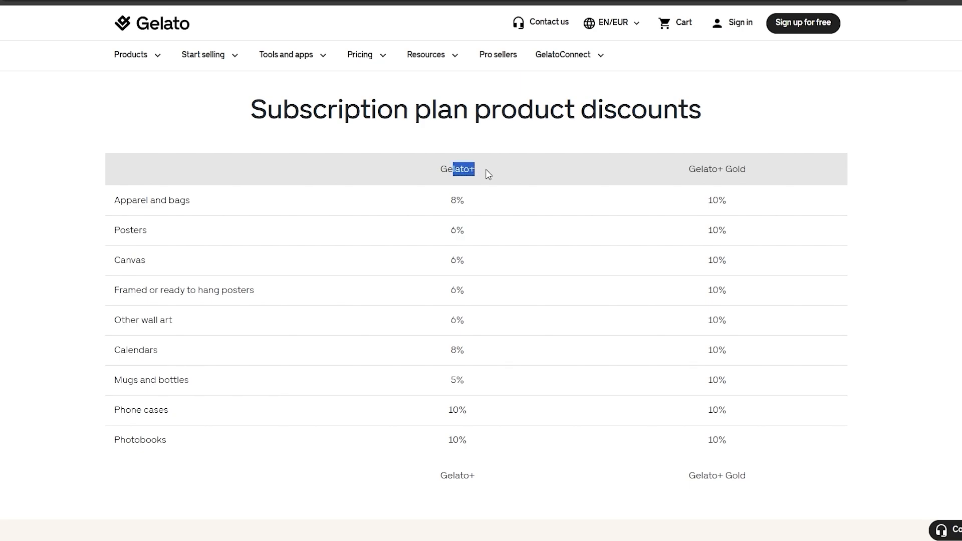
pyautogui.moveTo(701, 169); pyautogui.dragTo(772, 172)
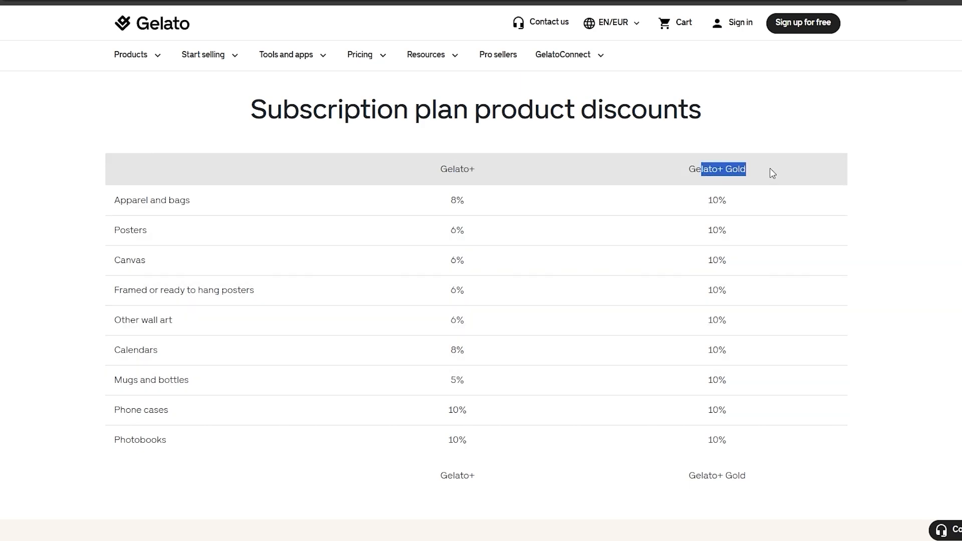
pyautogui.scroll(-8, 695, 434)
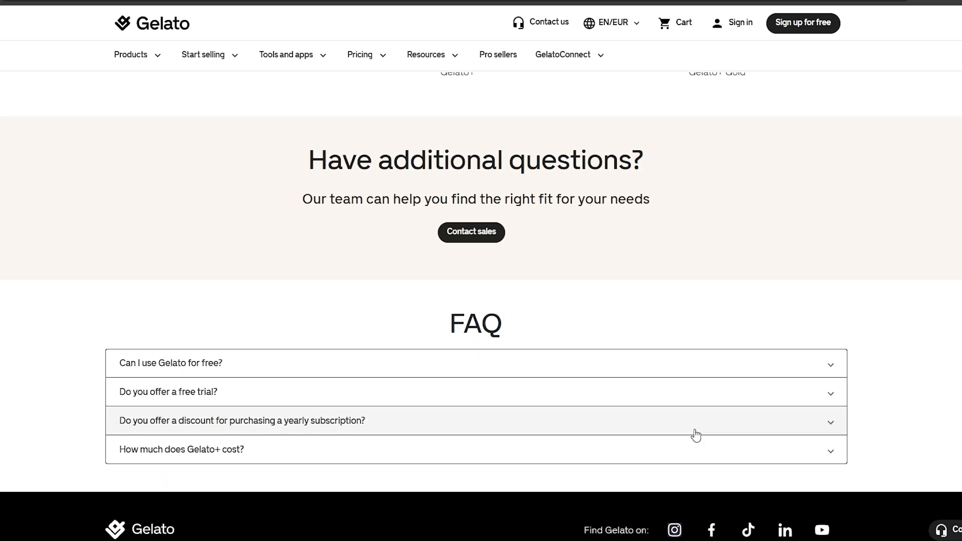
# Compare the features of Free, Gelato+ and Gelato+ Gold in the plan comparison table, from connected stores to branded label discounts
pyautogui.scroll(15, 696, 434)
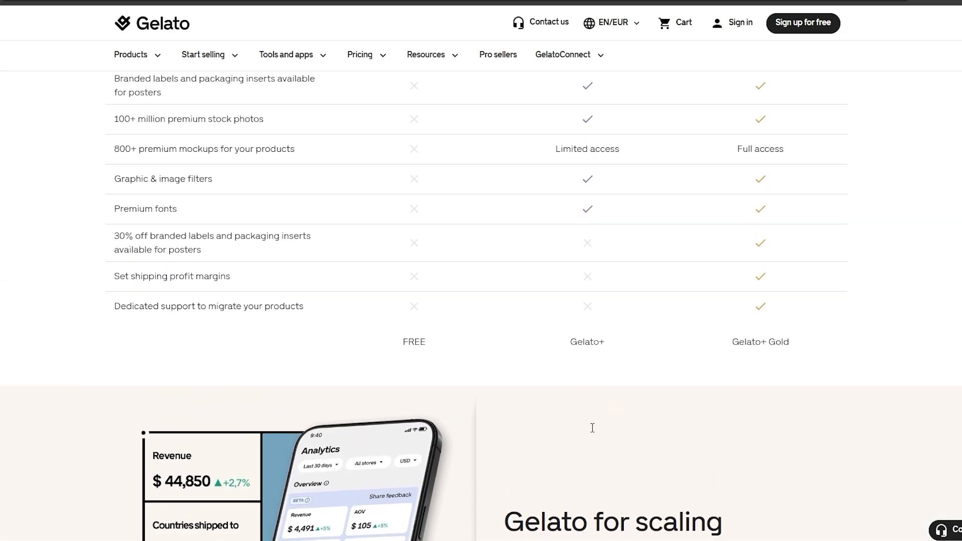
pyautogui.scroll(8, 592, 429)
pyautogui.scroll(-3, 592, 431)
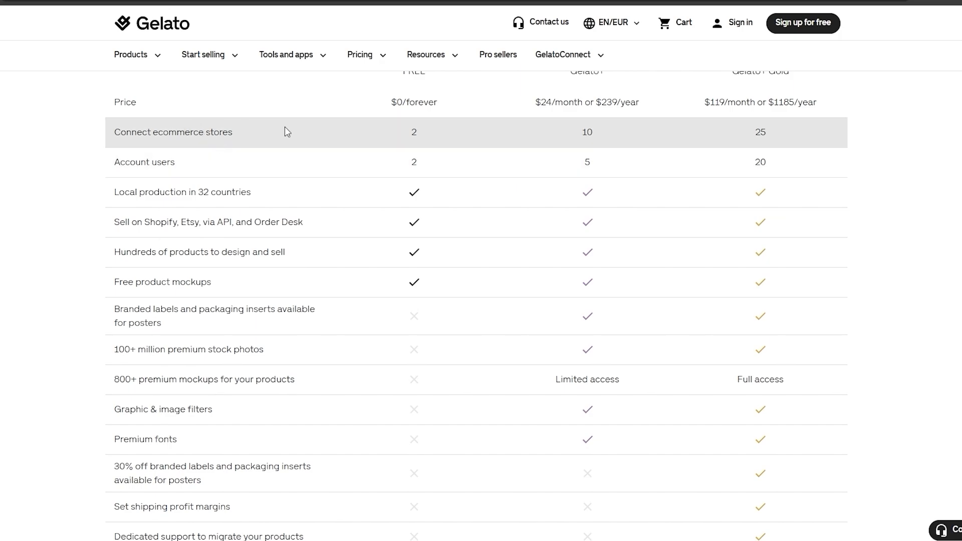
pyautogui.moveTo(401, 137); pyautogui.dragTo(419, 161)
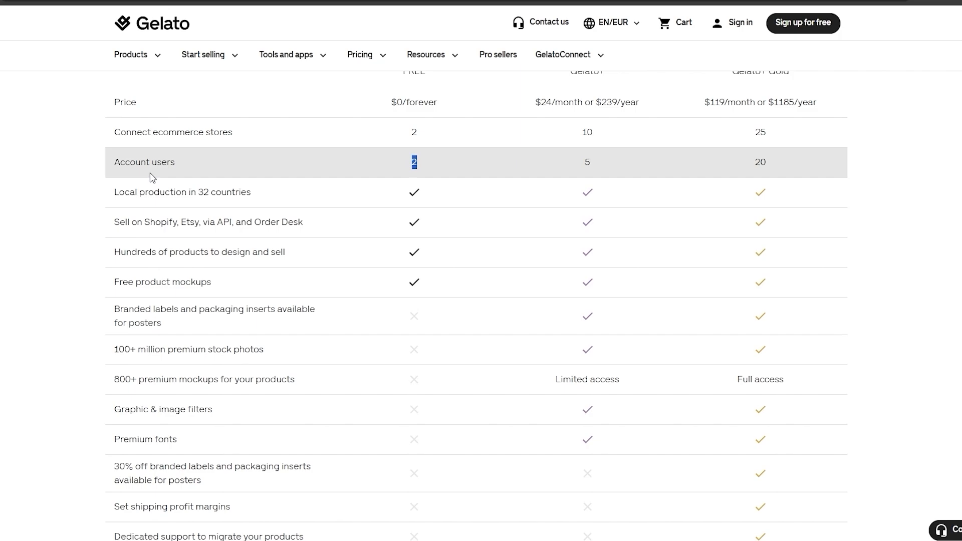
pyautogui.moveTo(203, 203); pyautogui.dragTo(228, 202)
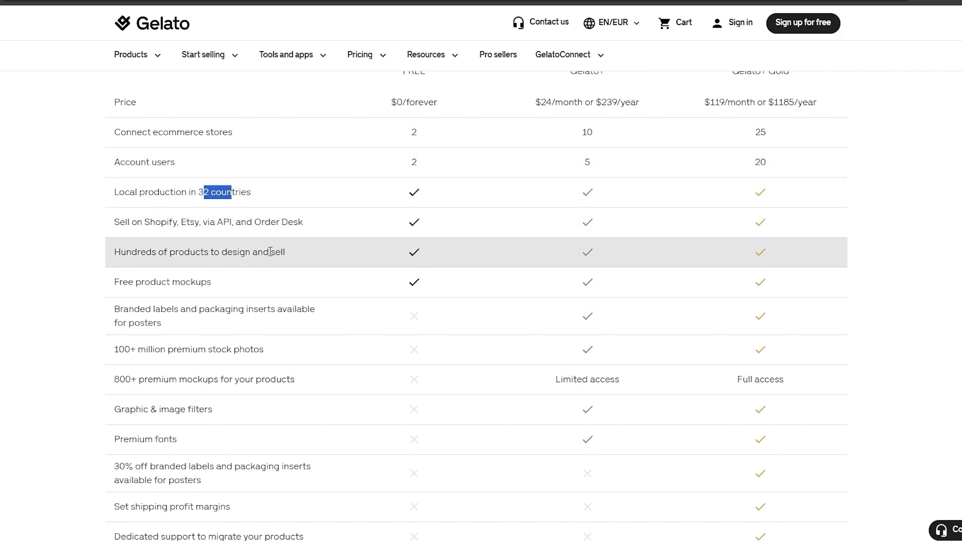
pyautogui.scroll(-2, 398, 194)
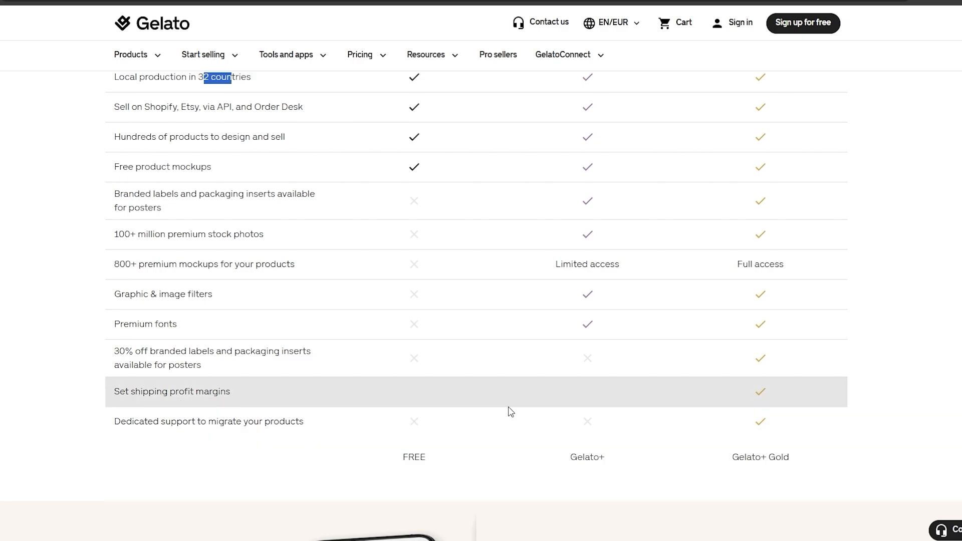
pyautogui.click(607, 462)
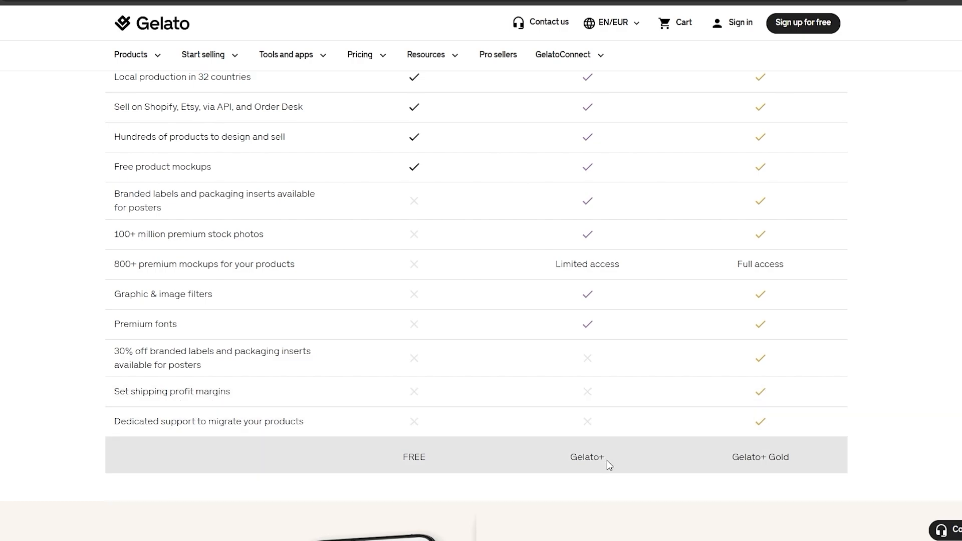
pyautogui.moveTo(592, 460); pyautogui.dragTo(584, 460)
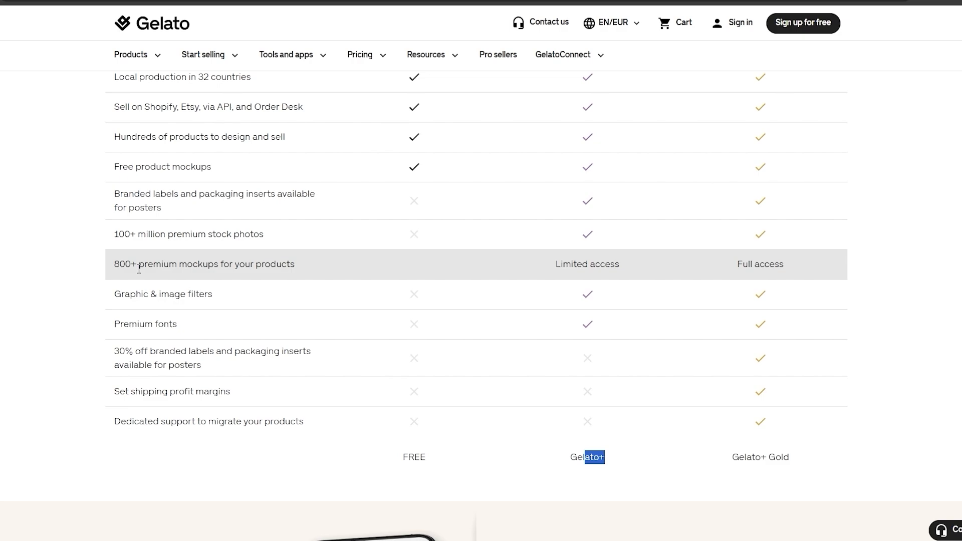
pyautogui.moveTo(139, 269); pyautogui.dragTo(277, 271)
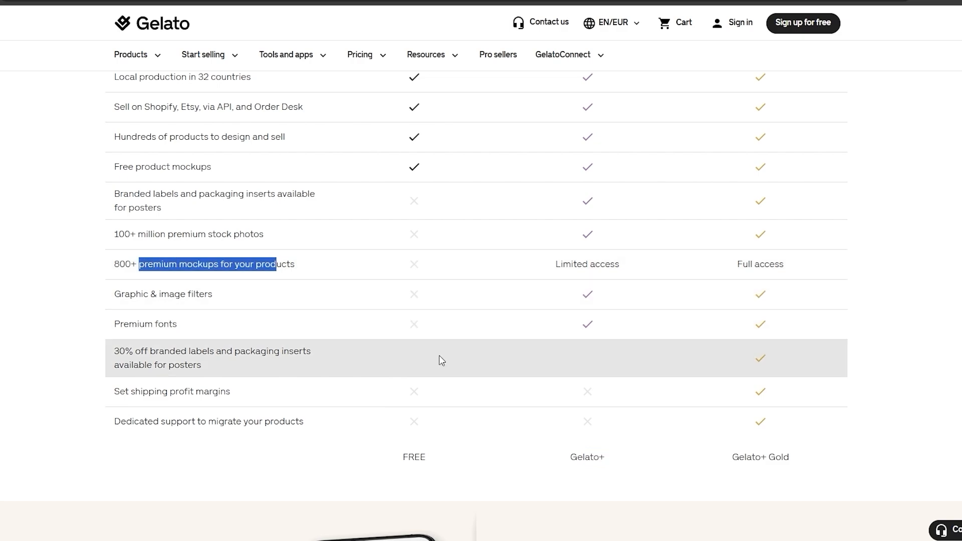
pyautogui.moveTo(145, 352); pyautogui.dragTo(253, 364)
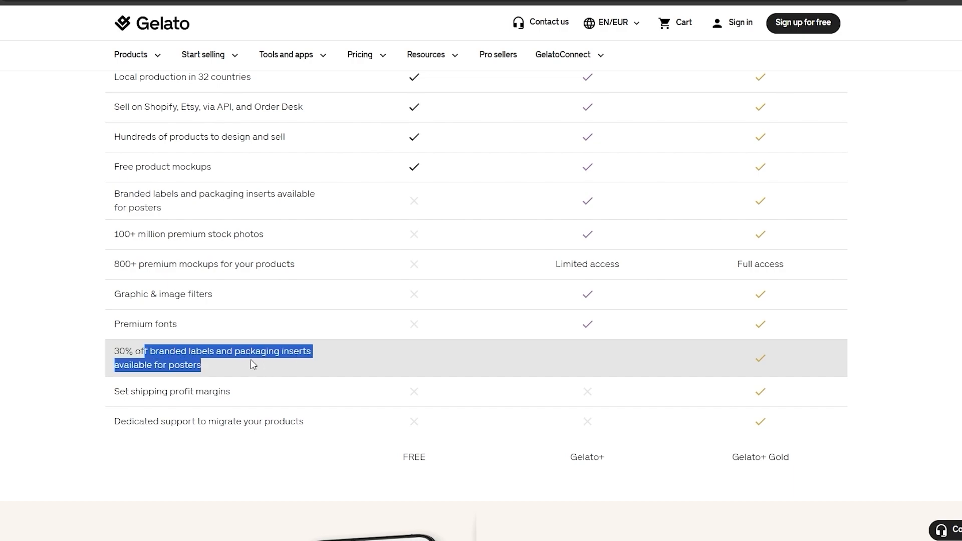
# Compare shipping margins, migration support, connected stores and prices of the Free, Gelato+ and Gelato+ Gold plans in the comparison table
pyautogui.moveTo(203, 392); pyautogui.dragTo(228, 422)
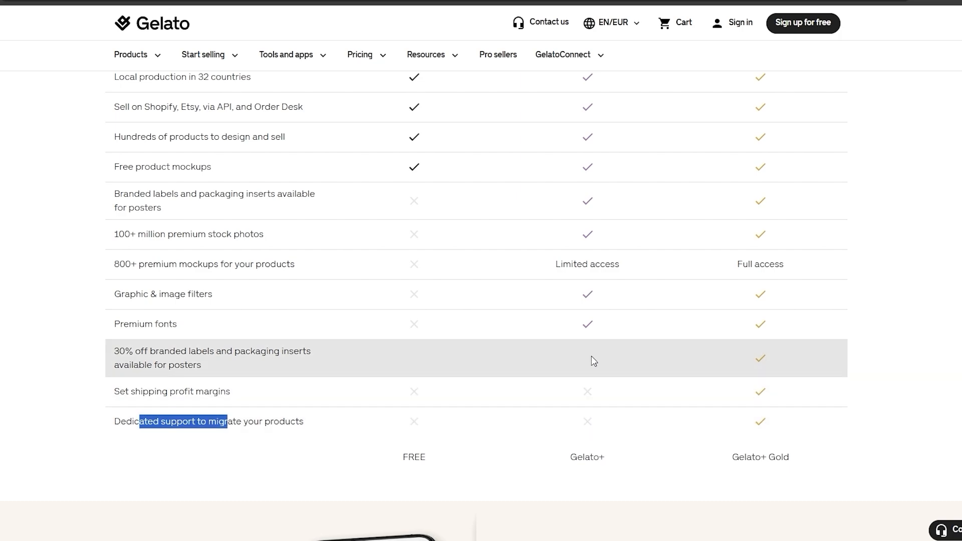
pyautogui.scroll(5, 585, 418)
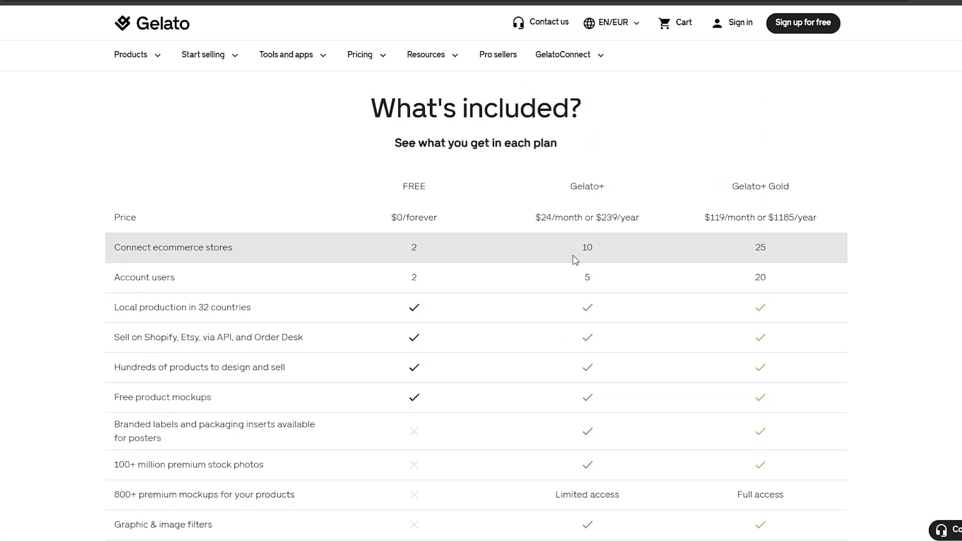
pyautogui.doubleClick(591, 249)
pyautogui.moveTo(582, 187); pyautogui.dragTo(614, 188)
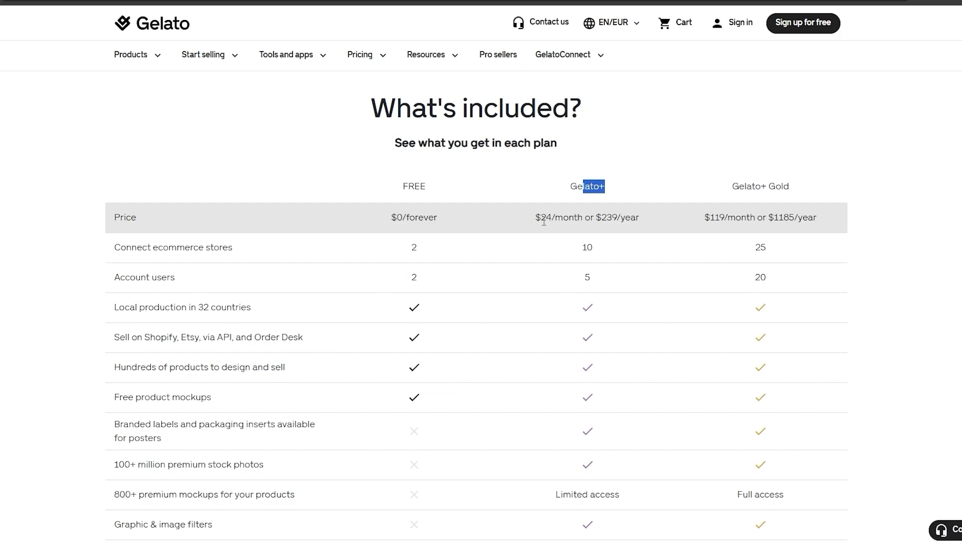
pyautogui.moveTo(541, 221); pyautogui.dragTo(550, 221)
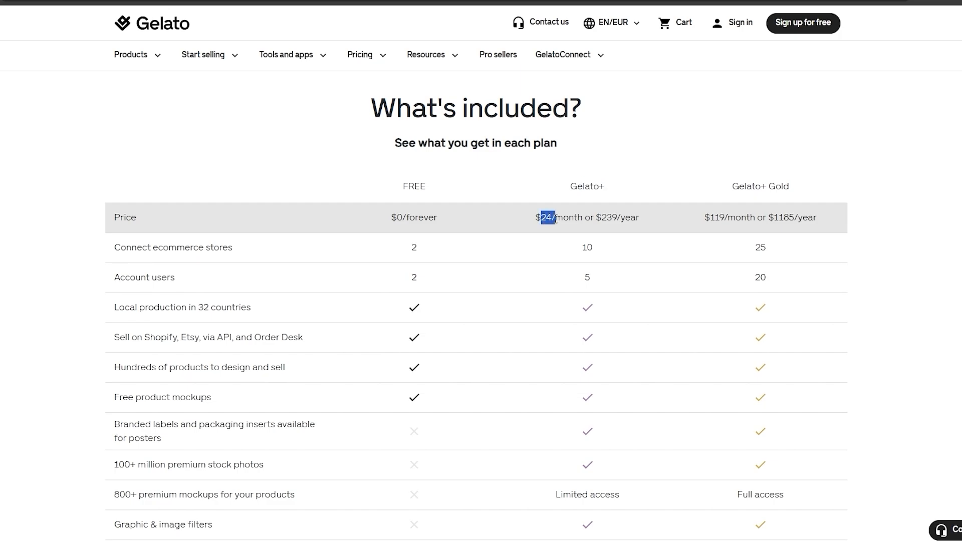
pyautogui.scroll(1, 554, 211)
pyautogui.scroll(-1, 385, 190)
pyautogui.moveTo(391, 220); pyautogui.dragTo(427, 221)
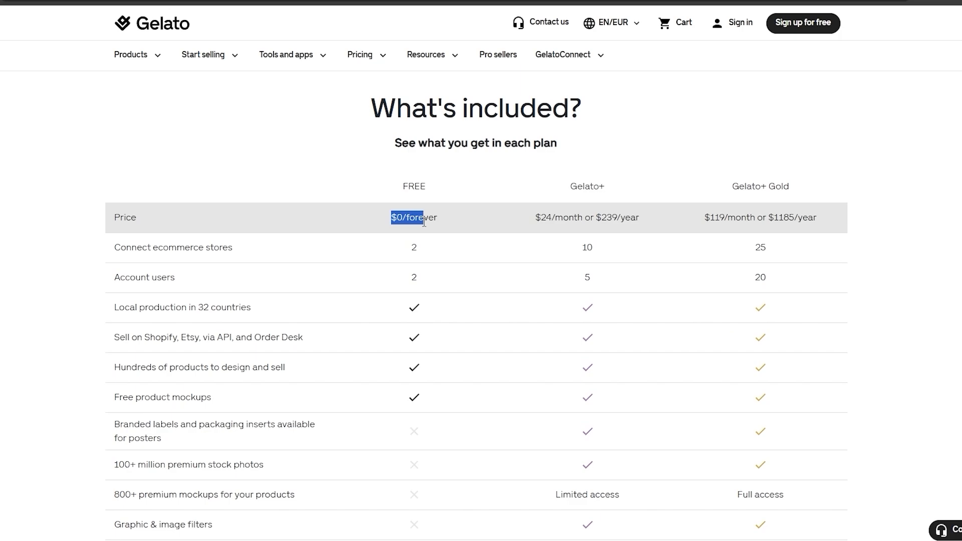
pyautogui.moveTo(533, 221); pyautogui.dragTo(556, 219)
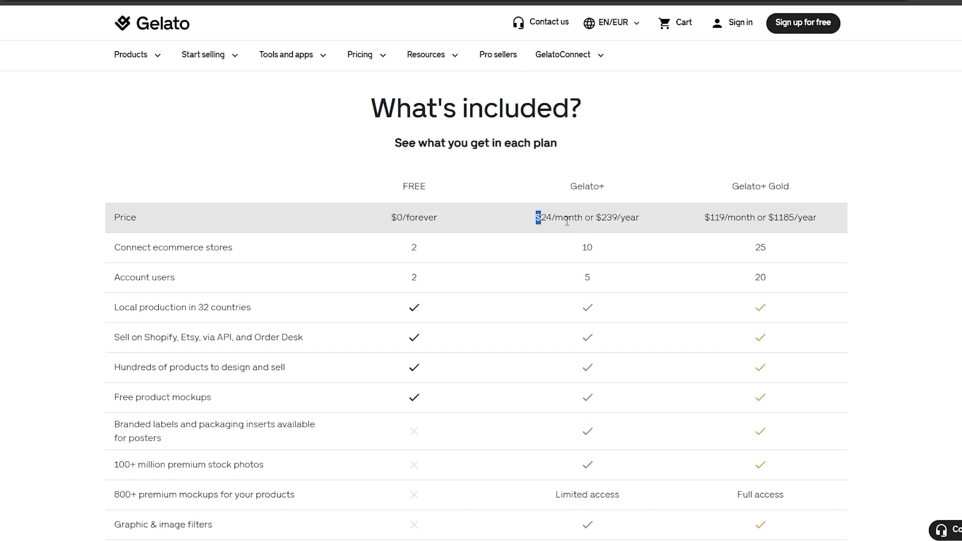
# Open the free sign-up page and look over the available registration methods
pyautogui.scroll(20, 567, 221)
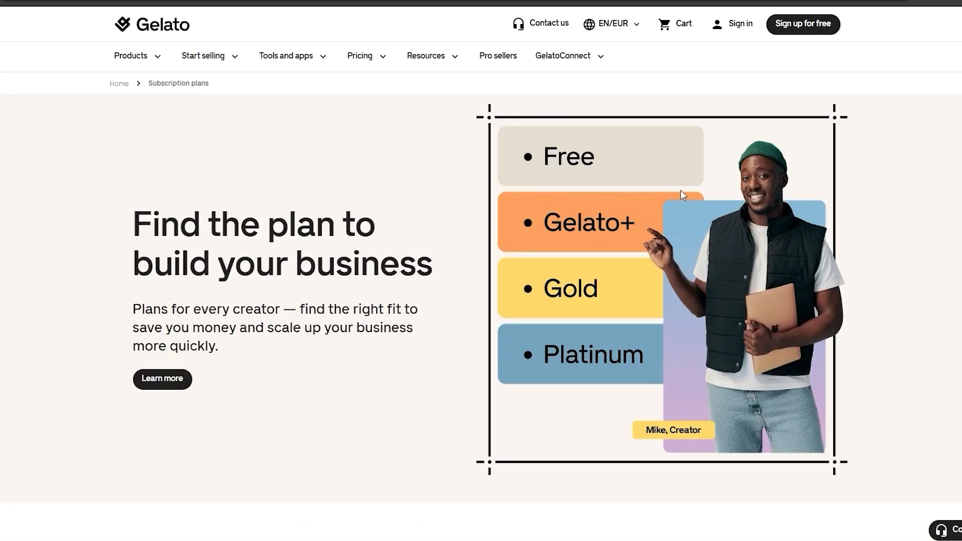
pyautogui.scroll(-5, 681, 194)
pyautogui.scroll(5, 438, 257)
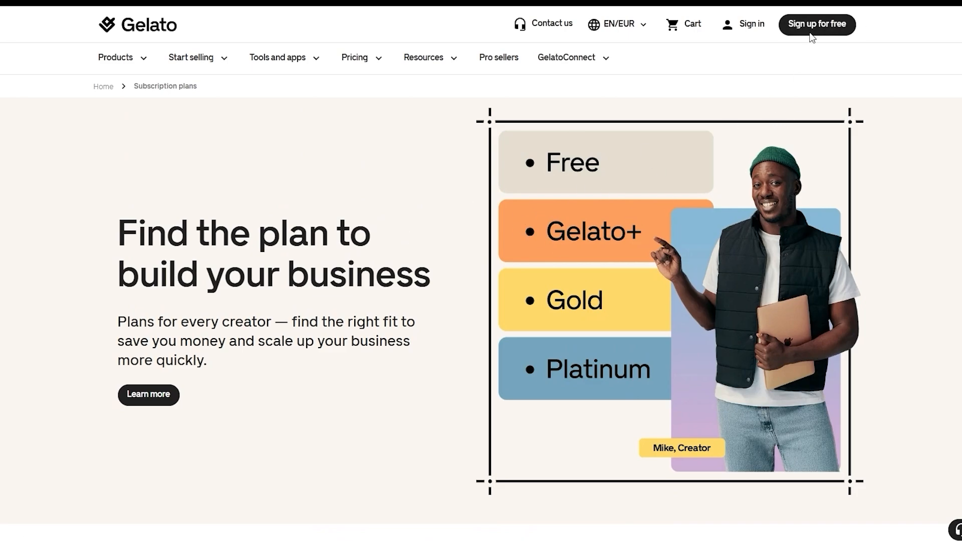
pyautogui.click(812, 32)
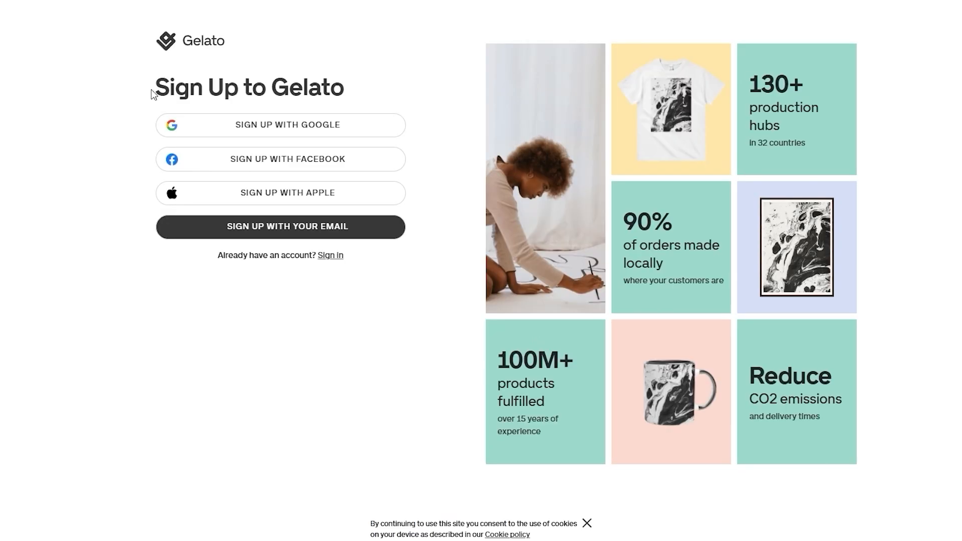
pyautogui.moveTo(152, 94); pyautogui.dragTo(342, 86)
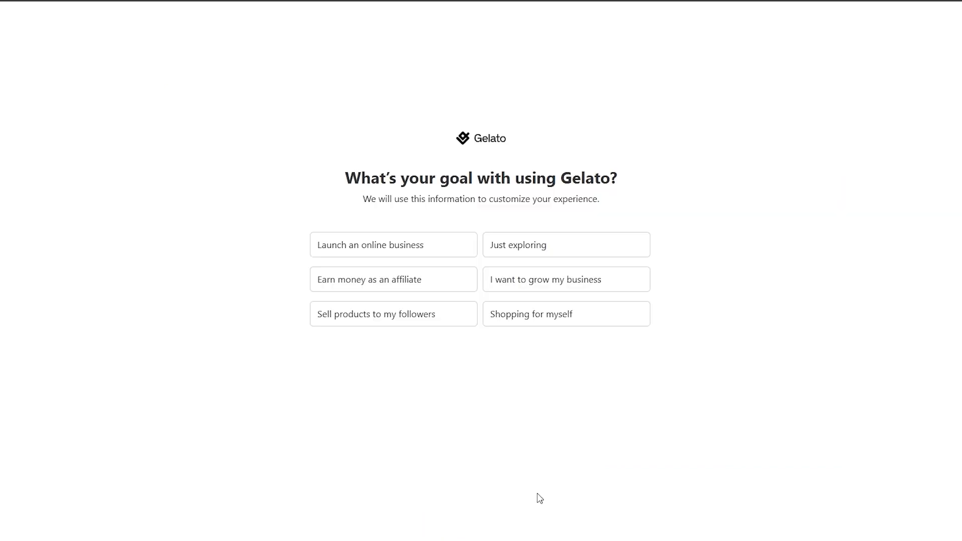
# Answer the onboarding question about the goal with Gelato and choose Other as the self-description without adding details
pyautogui.moveTo(332, 174); pyautogui.dragTo(608, 177)
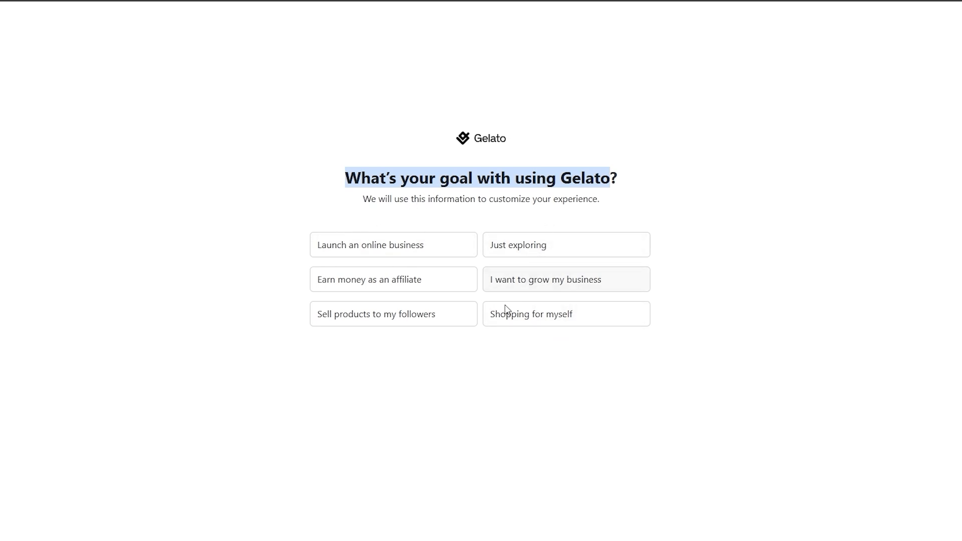
pyautogui.click(492, 261)
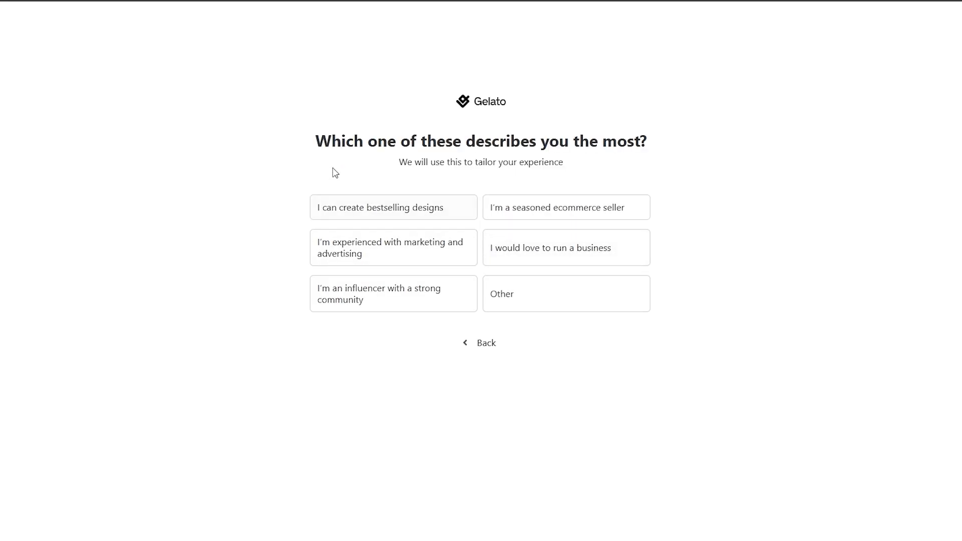
pyautogui.moveTo(316, 155); pyautogui.dragTo(648, 151)
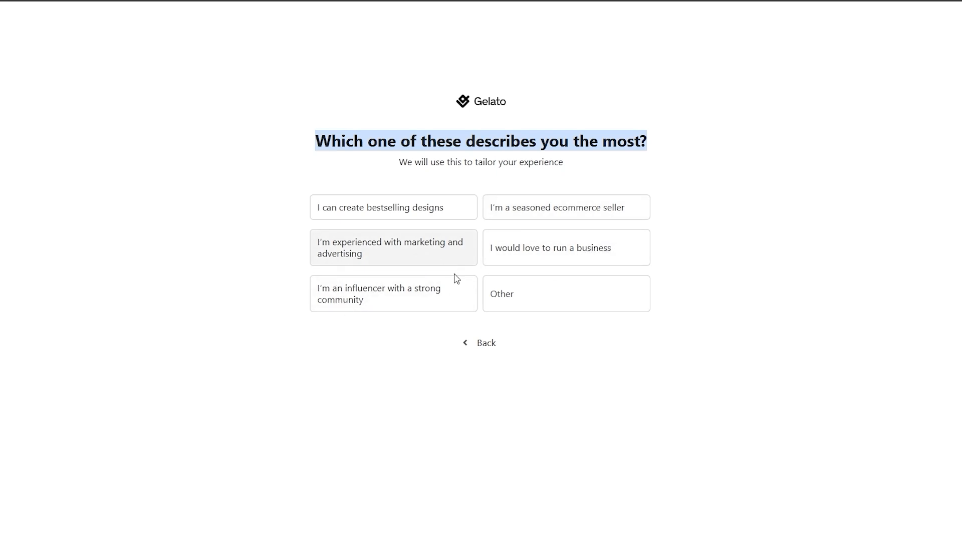
pyautogui.click(530, 307)
pyautogui.click(359, 335)
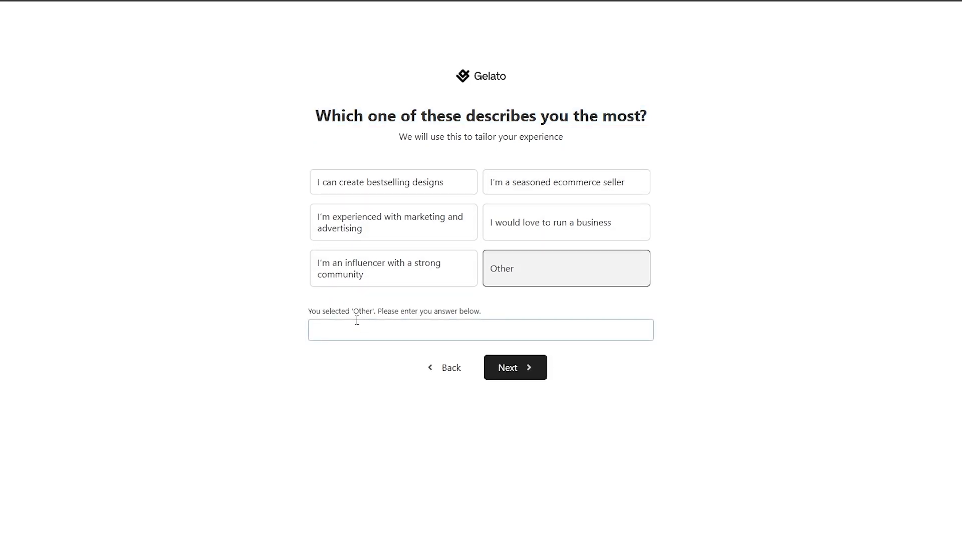
pyautogui.click(513, 371)
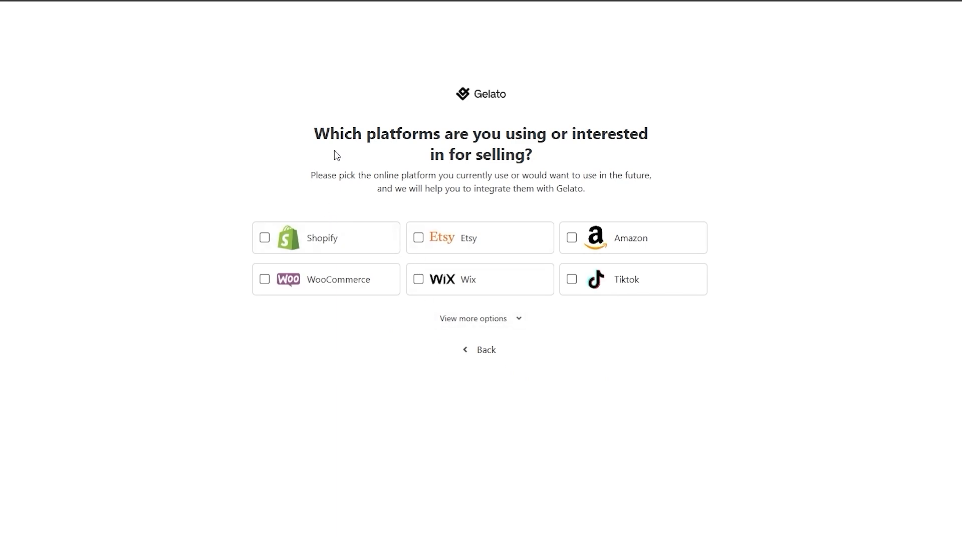
# Select Shopify as the selling platform and choose 0 as the store's yearly revenue
pyautogui.moveTo(315, 136); pyautogui.dragTo(665, 145)
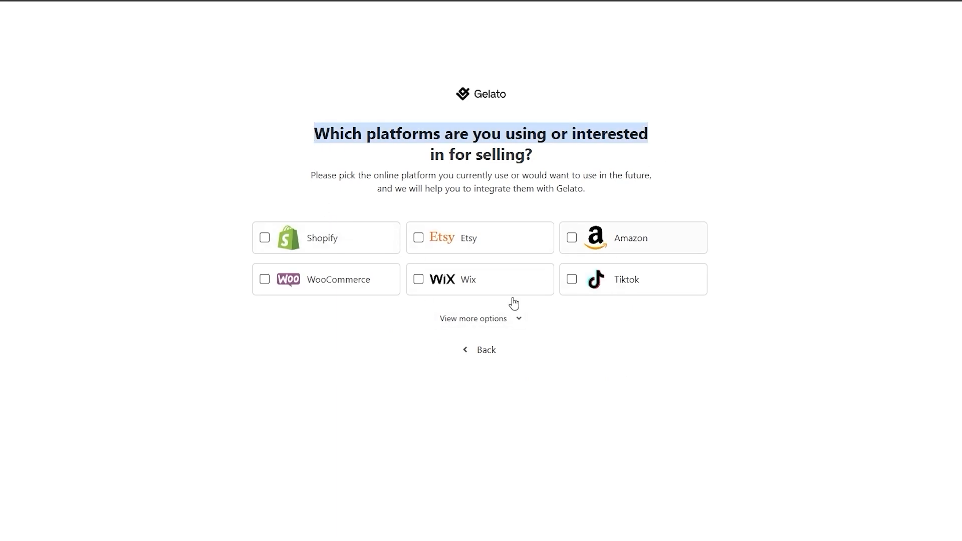
pyautogui.click(373, 250)
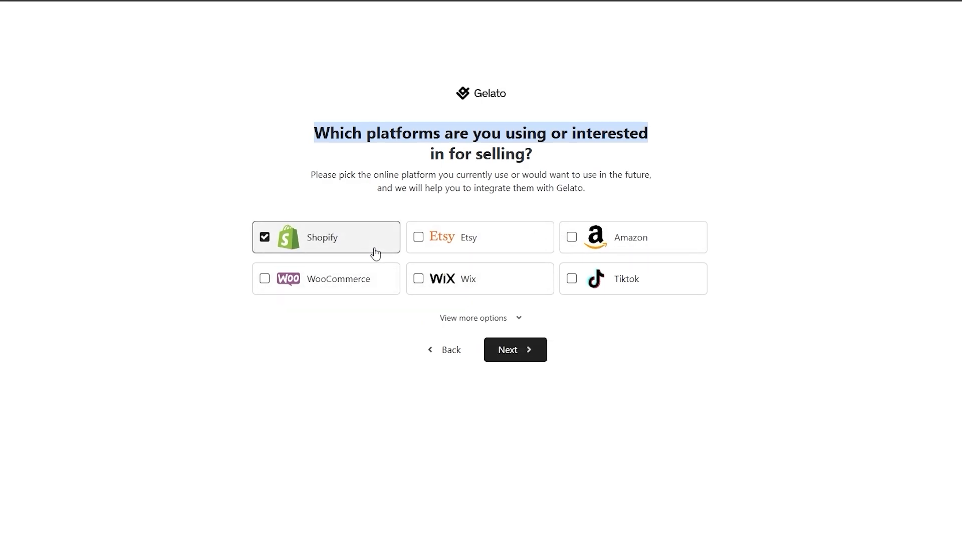
pyautogui.click(517, 361)
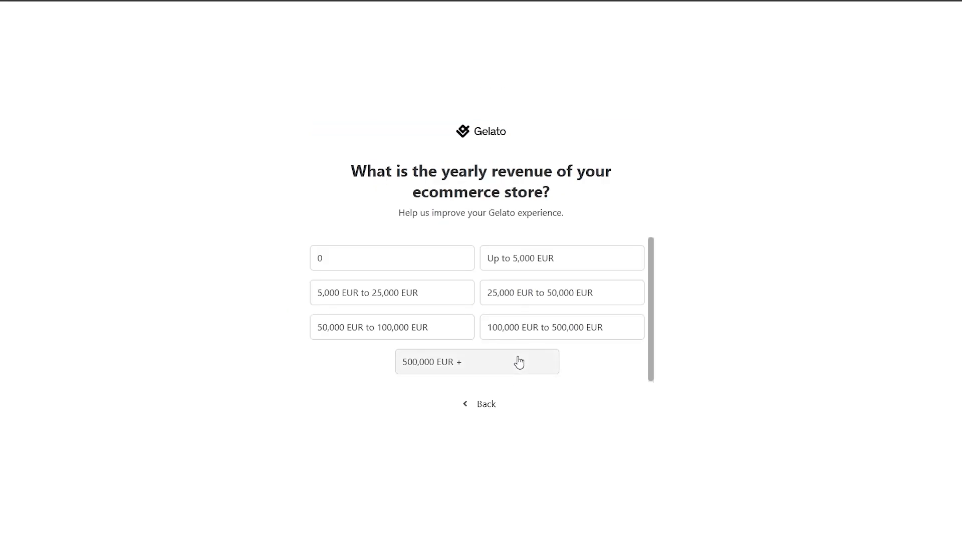
pyautogui.click(445, 263)
# Skip the store link question and choose Clothing as the product category of interest
pyautogui.moveTo(237, 241); pyautogui.dragTo(334, 242)
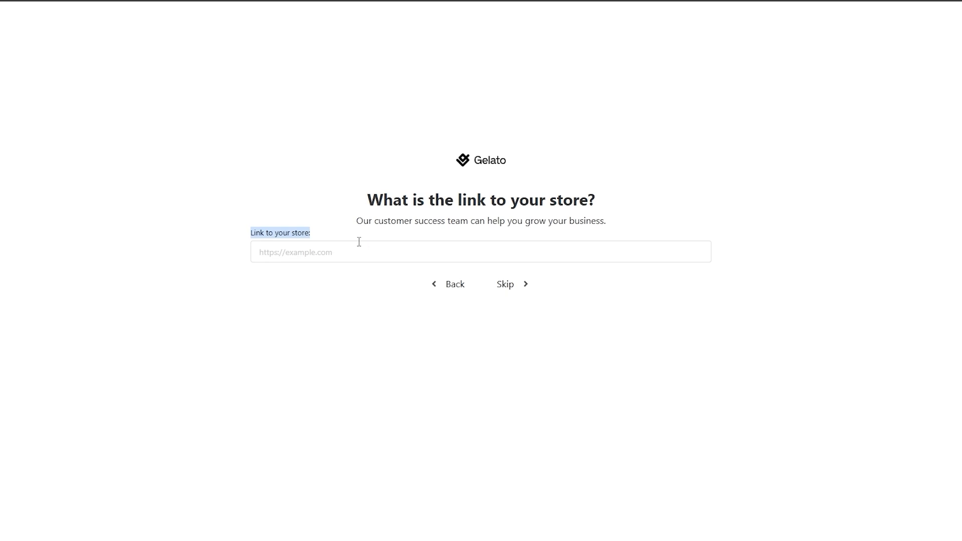
pyautogui.click(507, 284)
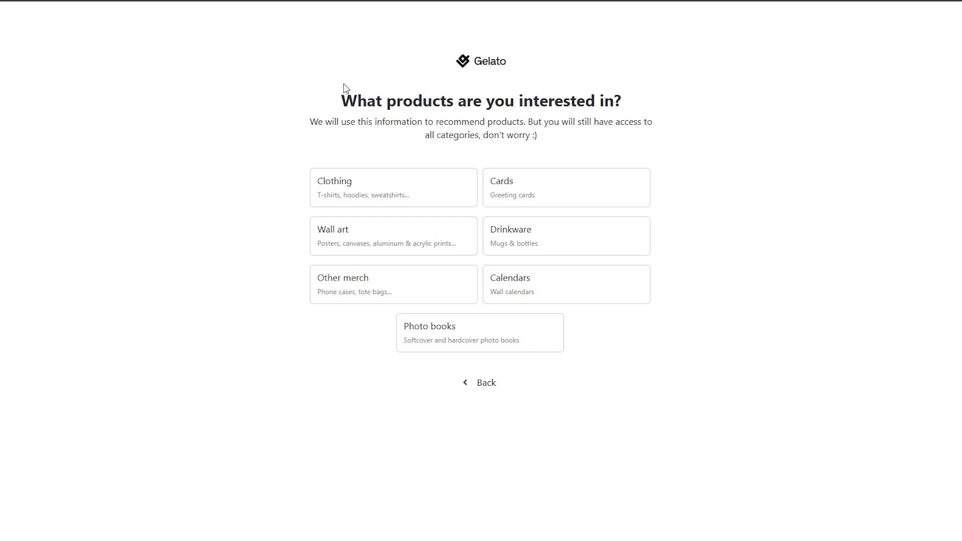
pyautogui.click(416, 203)
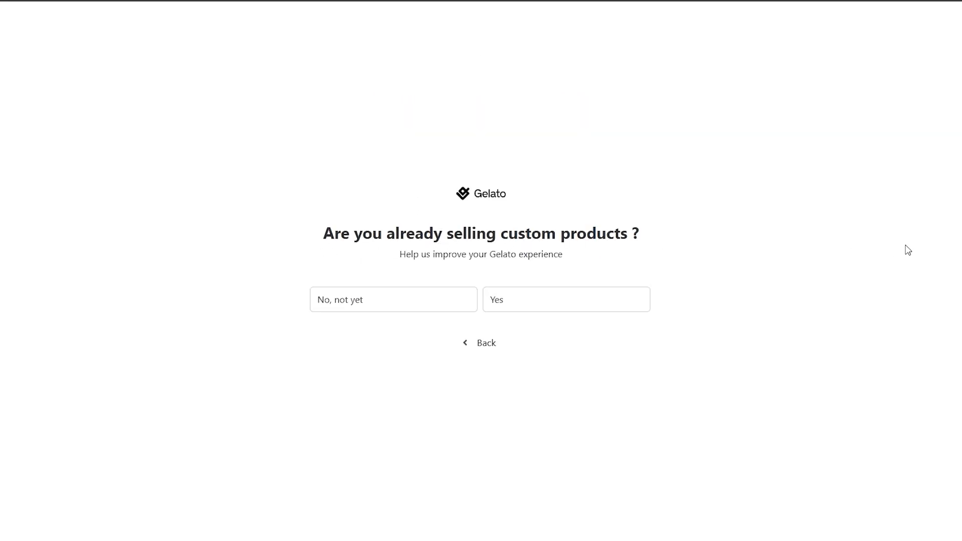
# Answer "No, not yet" to already selling custom products and choose Review Site as how Gelato was discovered
pyautogui.click(426, 307)
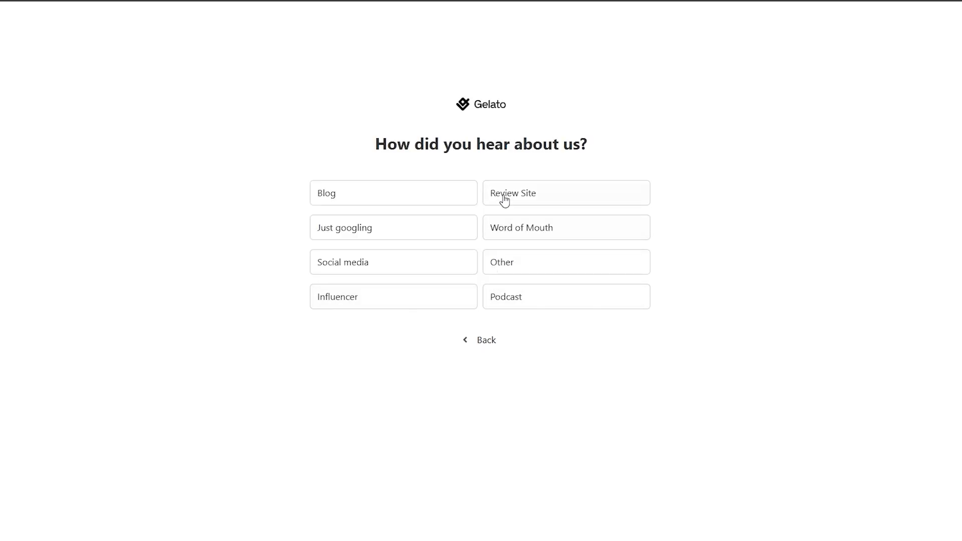
pyautogui.moveTo(424, 146); pyautogui.dragTo(570, 156)
pyautogui.click(527, 203)
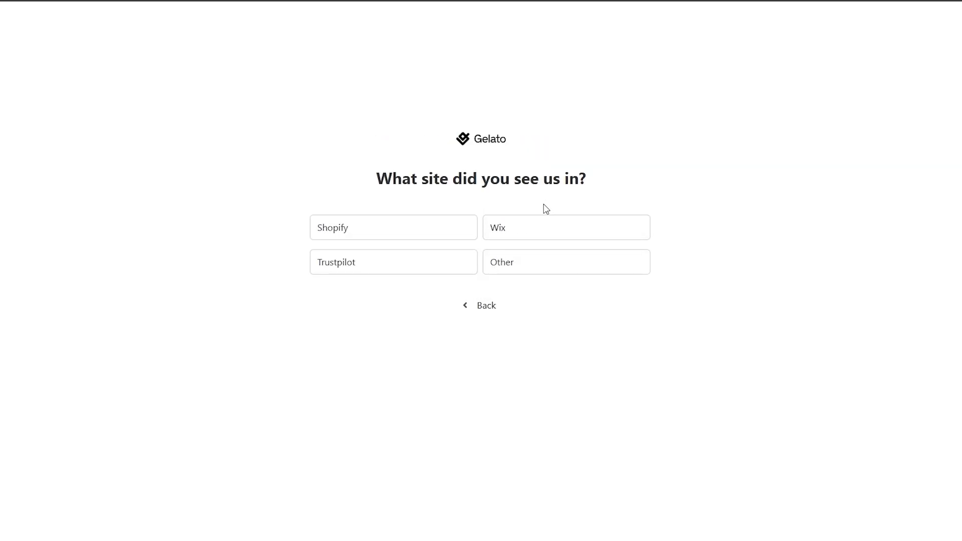
# Choose Shopify as the referring site, accept the API User Terms and finish the onboarding questionnaire
pyautogui.click(326, 231)
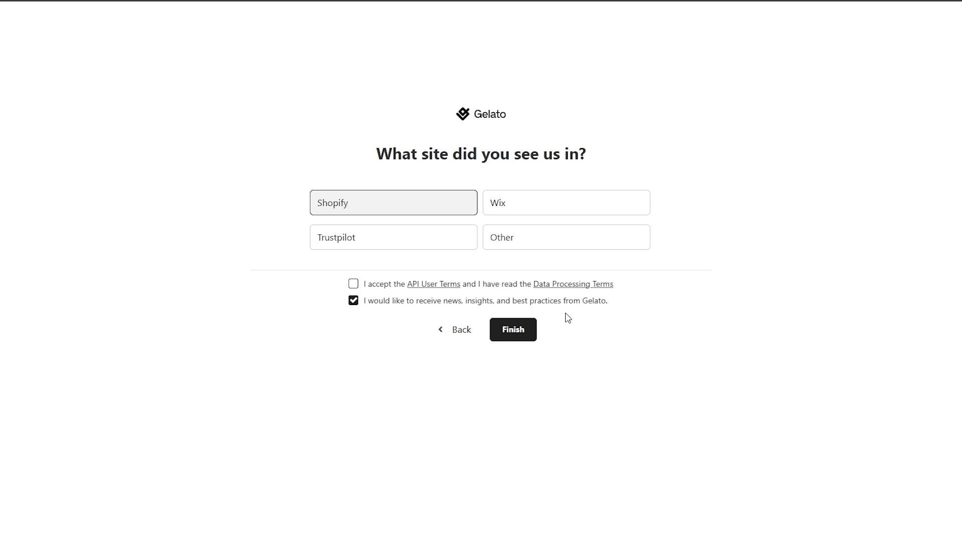
pyautogui.click(354, 284)
pyautogui.click(515, 333)
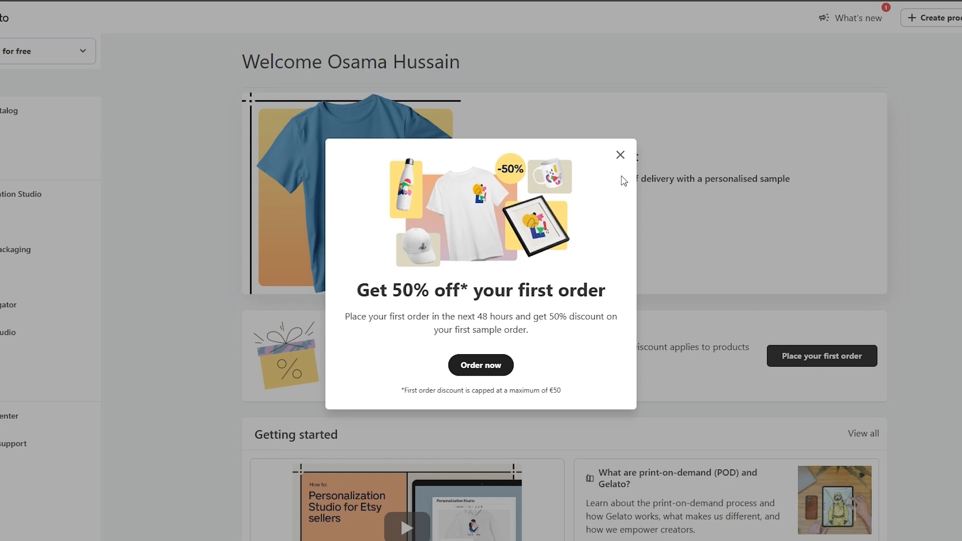
# Dismiss the first-order discount offer and look over the dashboard home, including getting started guides and recommended bestsellers
pyautogui.click(621, 155)
pyautogui.scroll(-6, 402, 163)
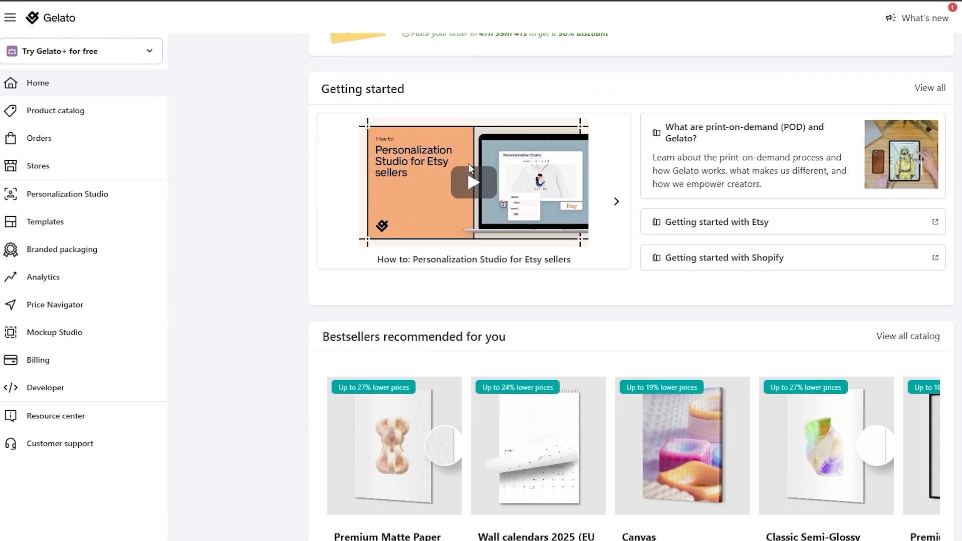
pyautogui.scroll(-5, 468, 163)
pyautogui.scroll(1, 581, 238)
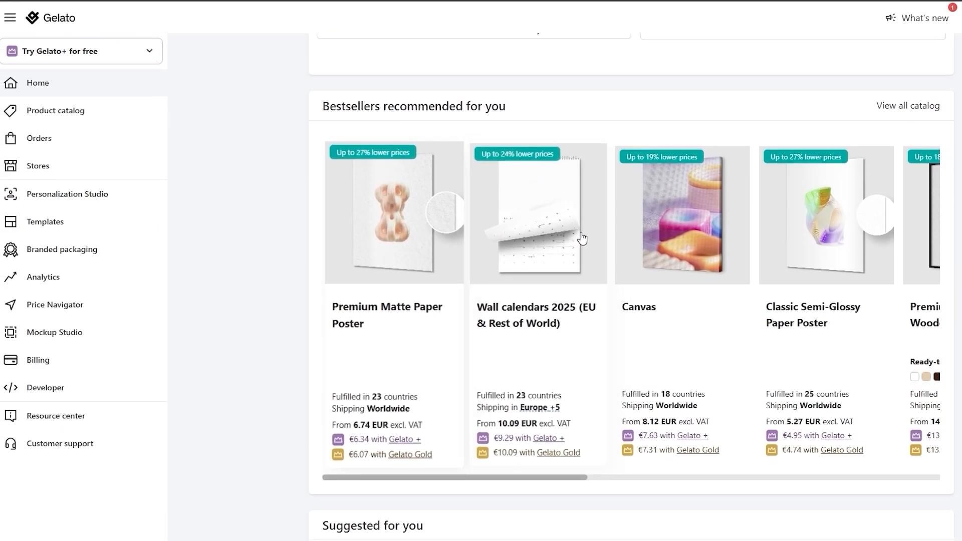
pyautogui.scroll(-1, 388, 100)
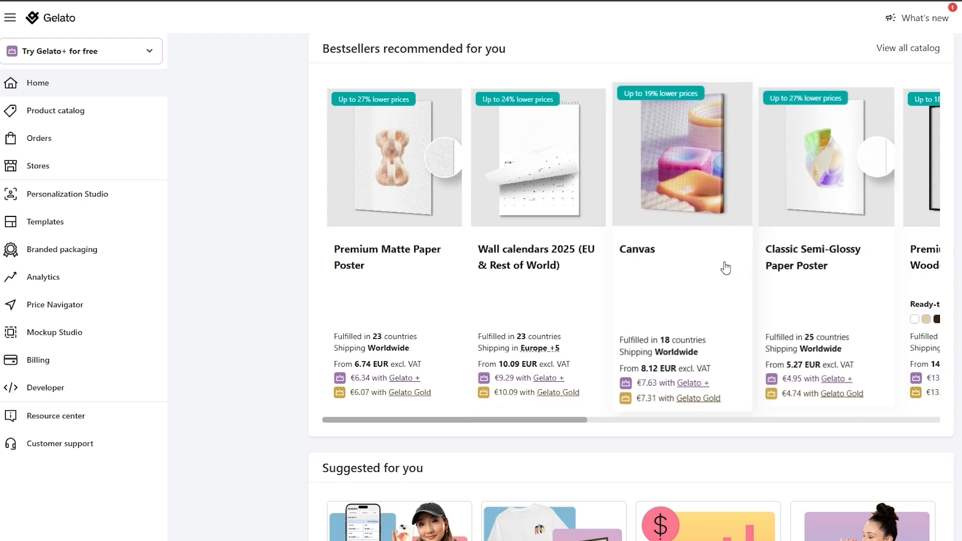
pyautogui.scroll(-4, 830, 266)
pyautogui.scroll(15, 844, 268)
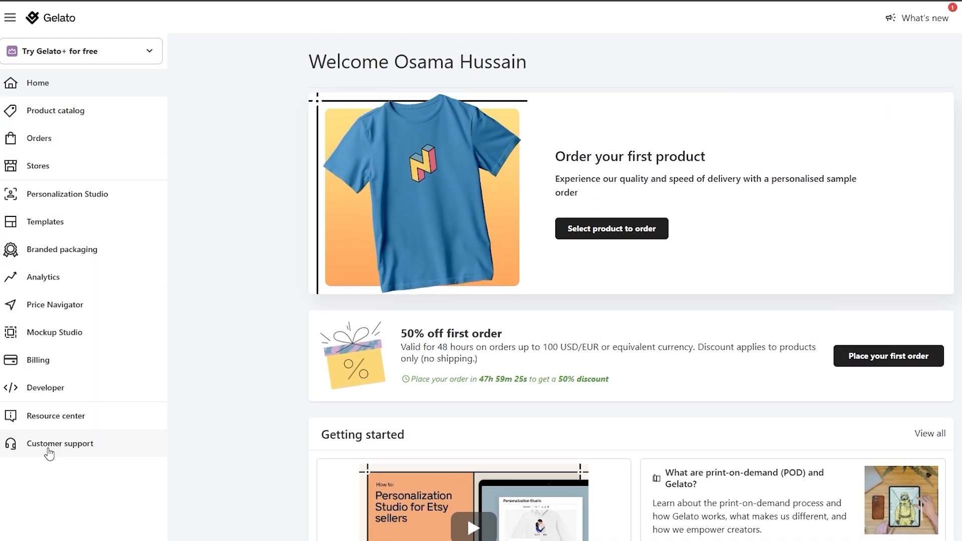
# Open the product catalog and browse its categories, from New Lower Prices through clothing and wall art to Brands
pyautogui.click(73, 121)
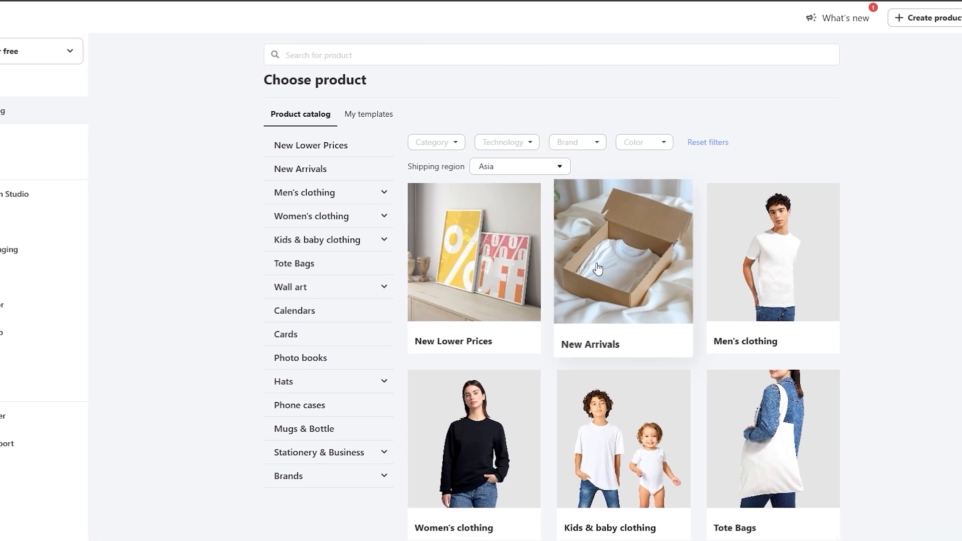
pyautogui.scroll(-3, 597, 260)
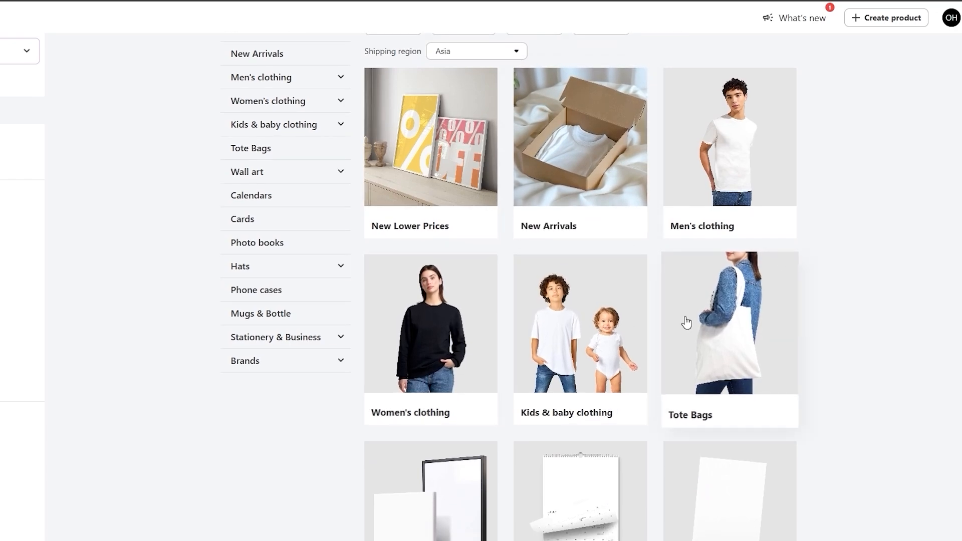
pyautogui.scroll(-3, 687, 322)
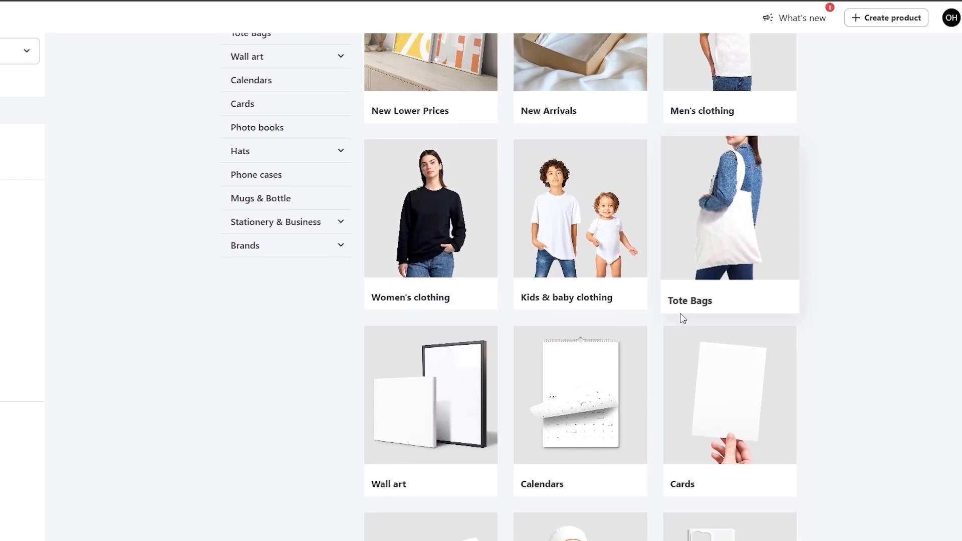
pyautogui.scroll(-3, 601, 273)
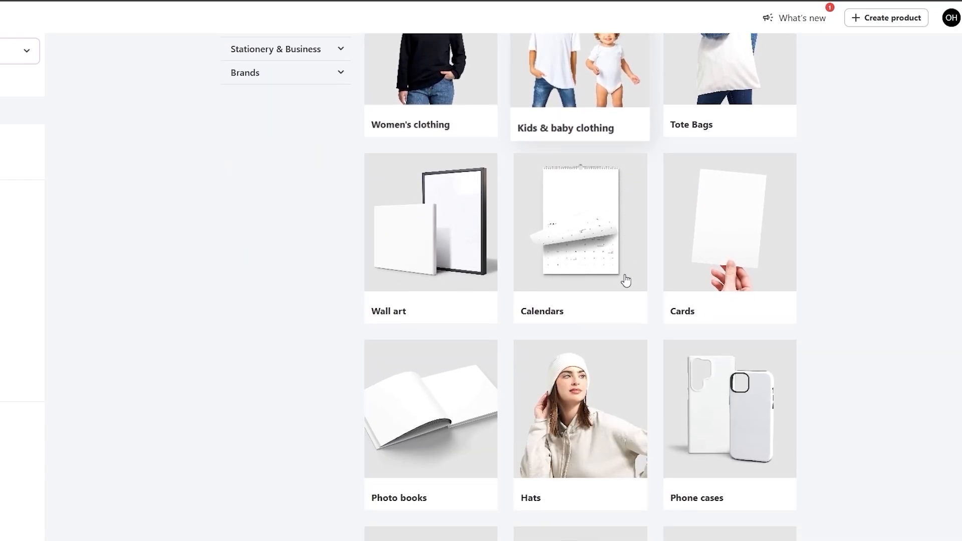
pyautogui.scroll(-4, 622, 263)
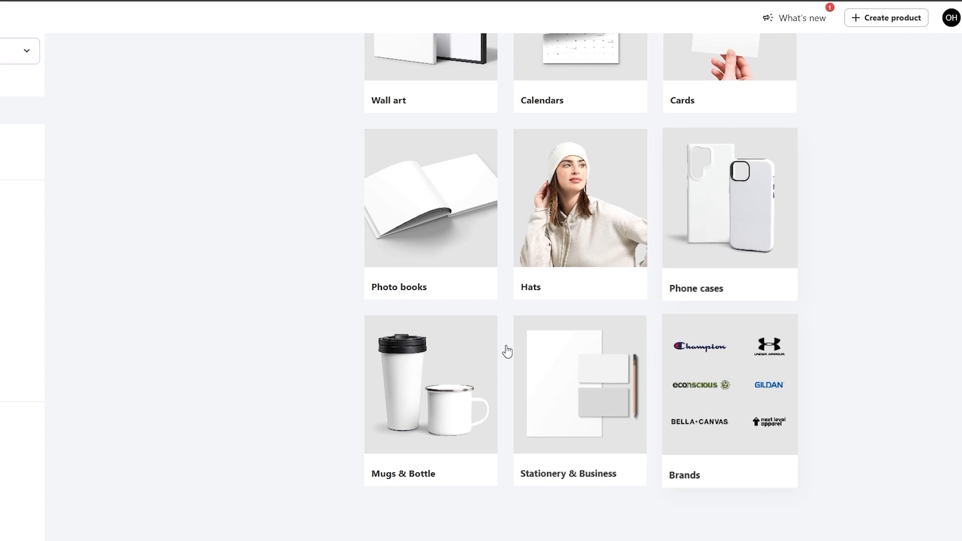
# Open the Orders page to view the order list and its filters
pyautogui.scroll(7, 285, 339)
pyautogui.click(63, 146)
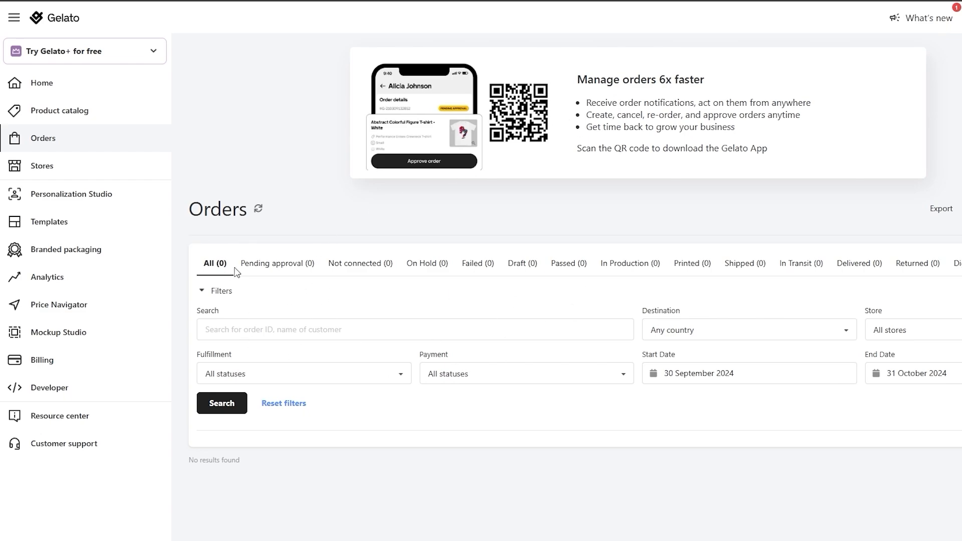
# View the store integrations and the Personalization Studio features, and return to the dashboard home
pyautogui.click(102, 178)
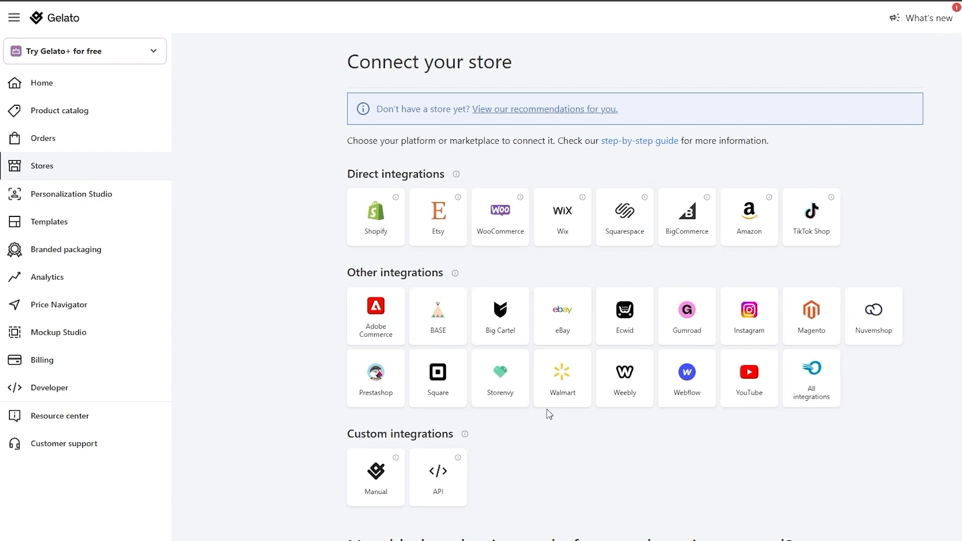
pyautogui.click(57, 201)
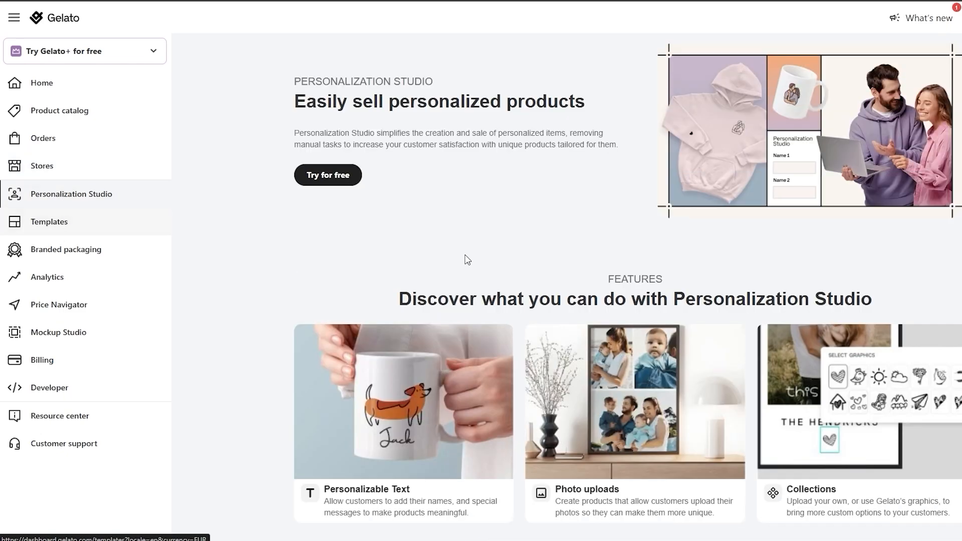
pyautogui.scroll(-2, 504, 283)
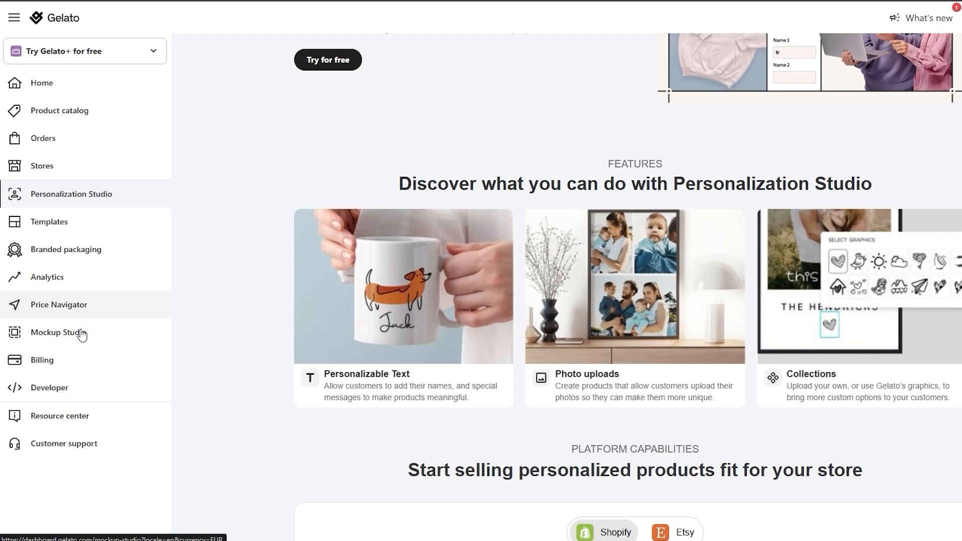
pyautogui.click(83, 87)
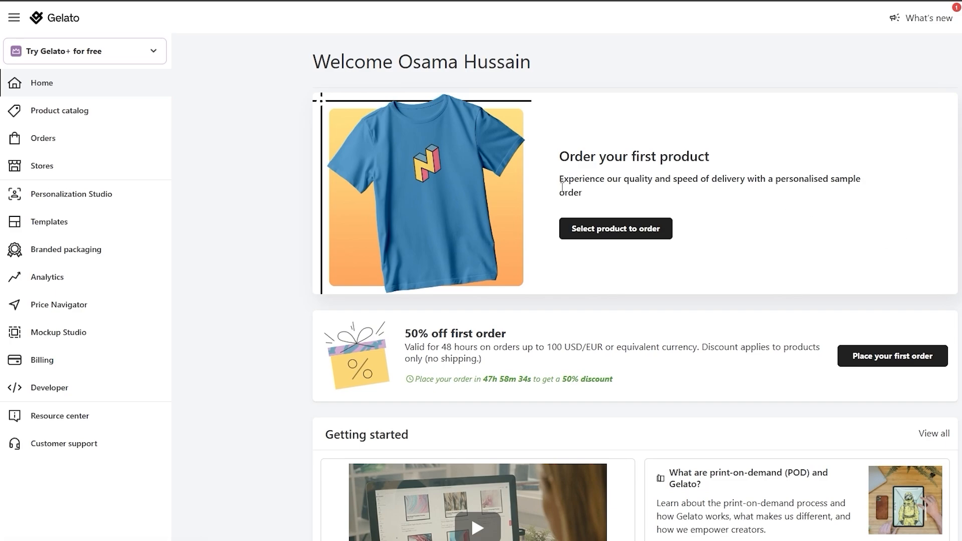
# Open the T-shirts category under Men's clothing in the product catalog
pyautogui.click(28, 111)
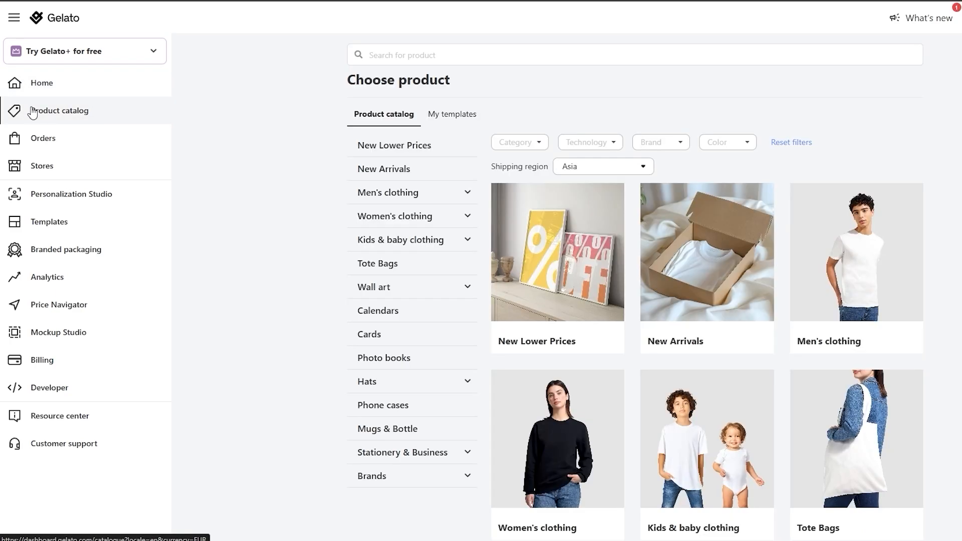
pyautogui.scroll(-3, 507, 342)
pyautogui.hscroll(1, 507, 343)
pyautogui.hscroll(3, 506, 351)
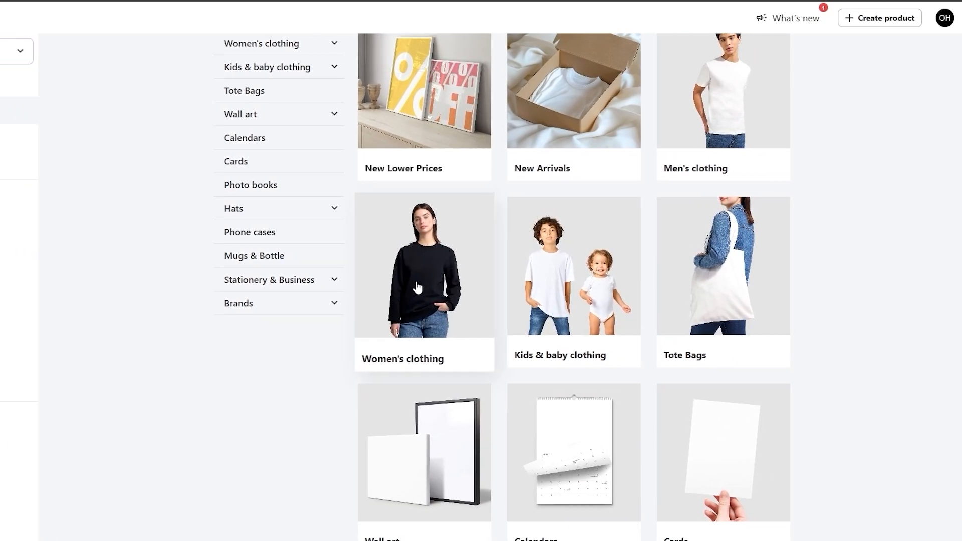
pyautogui.scroll(2, 673, 212)
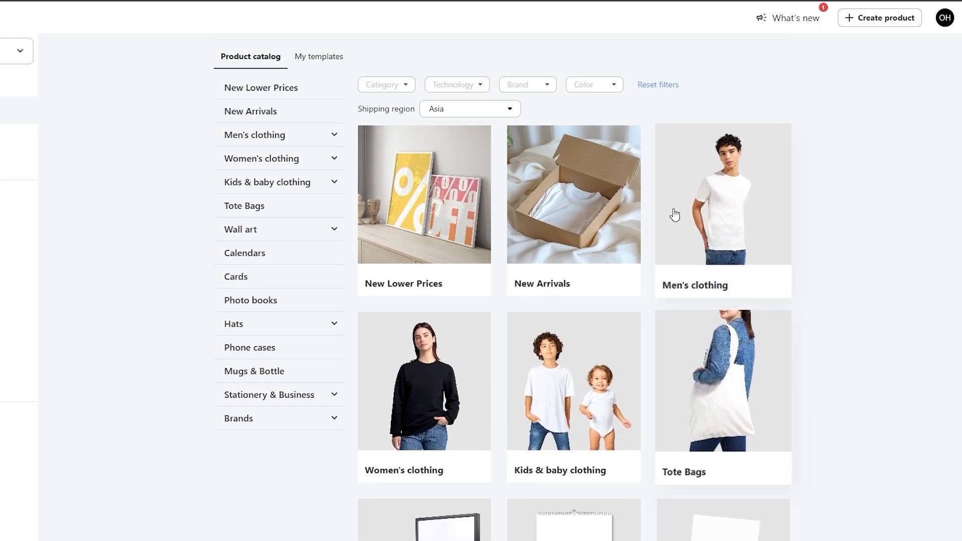
pyautogui.click(711, 214)
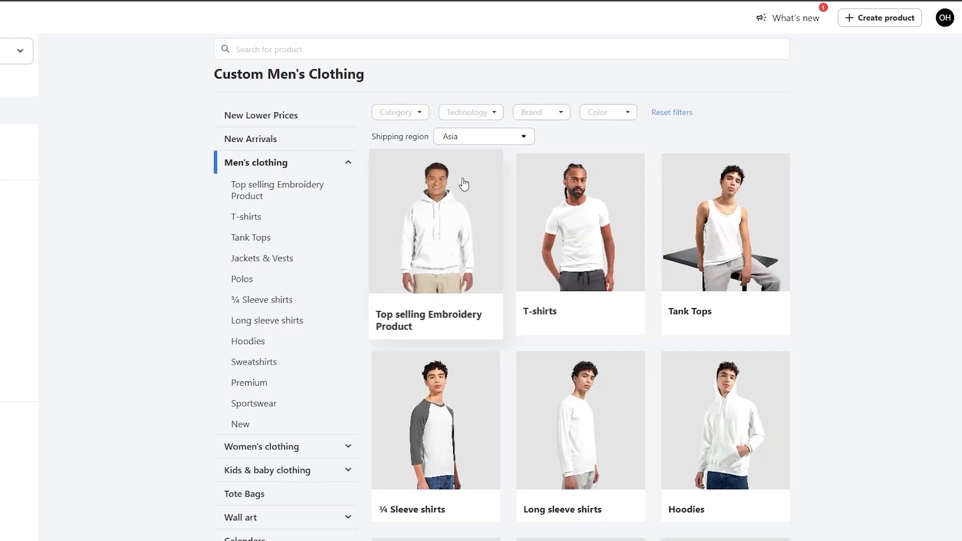
pyautogui.click(613, 227)
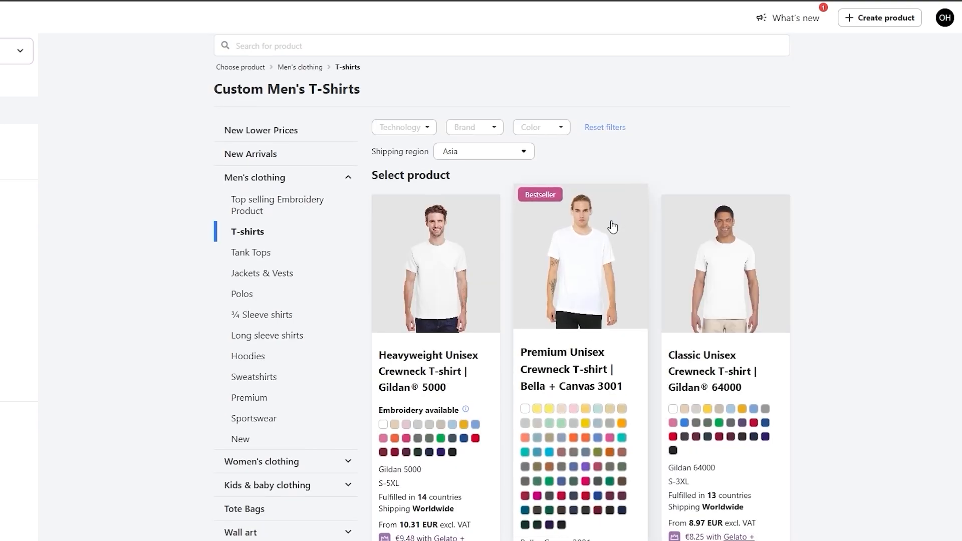
# Browse the men's T-shirt listings to see the available models, colors and base prices
pyautogui.scroll(-1, 461, 316)
pyautogui.scroll(-6, 461, 317)
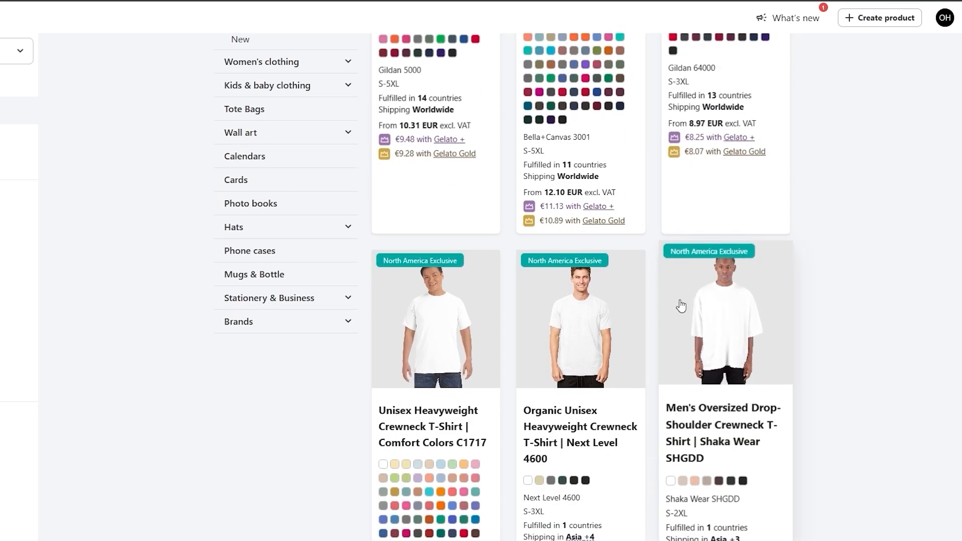
pyautogui.scroll(-5, 511, 257)
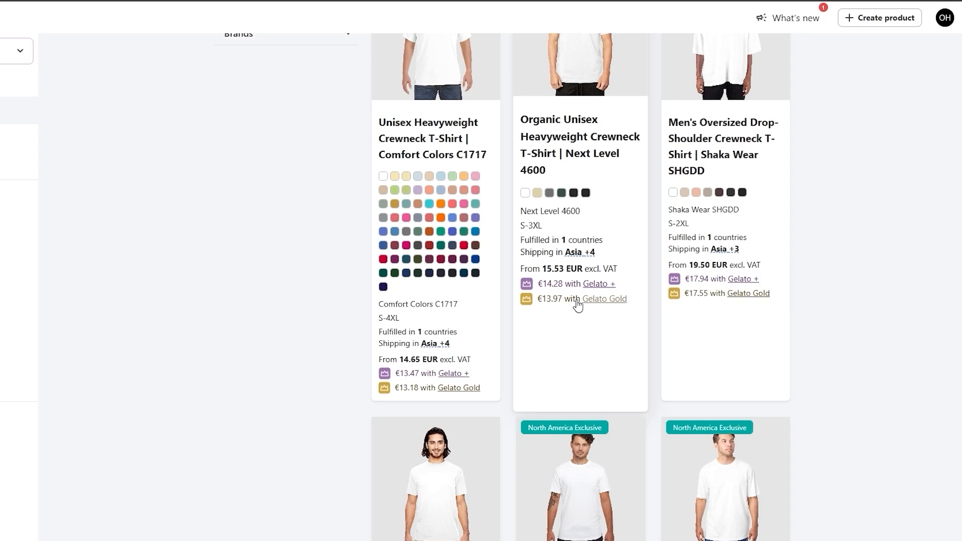
pyautogui.scroll(5, 577, 305)
pyautogui.scroll(-1, 577, 306)
pyautogui.scroll(4, 577, 306)
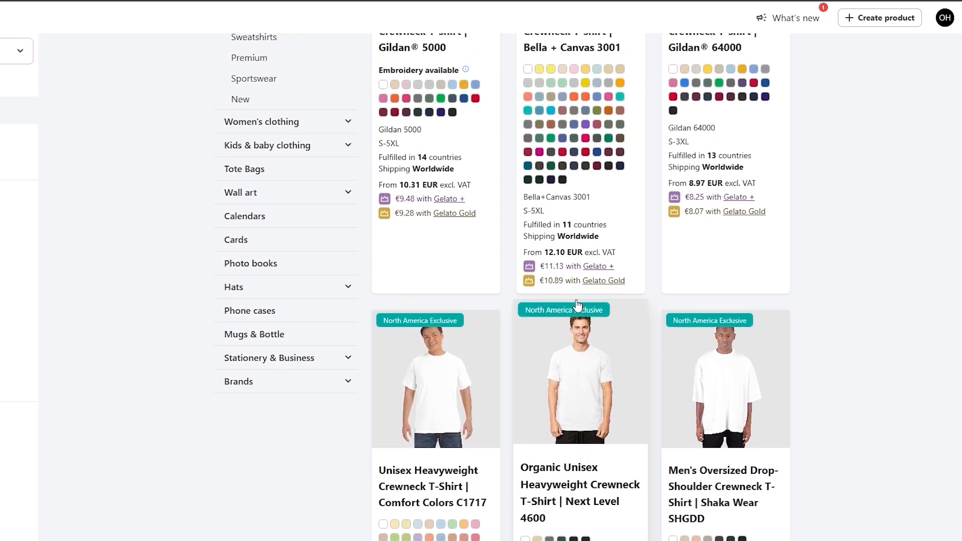
pyautogui.scroll(3, 486, 301)
pyautogui.scroll(-2, 485, 300)
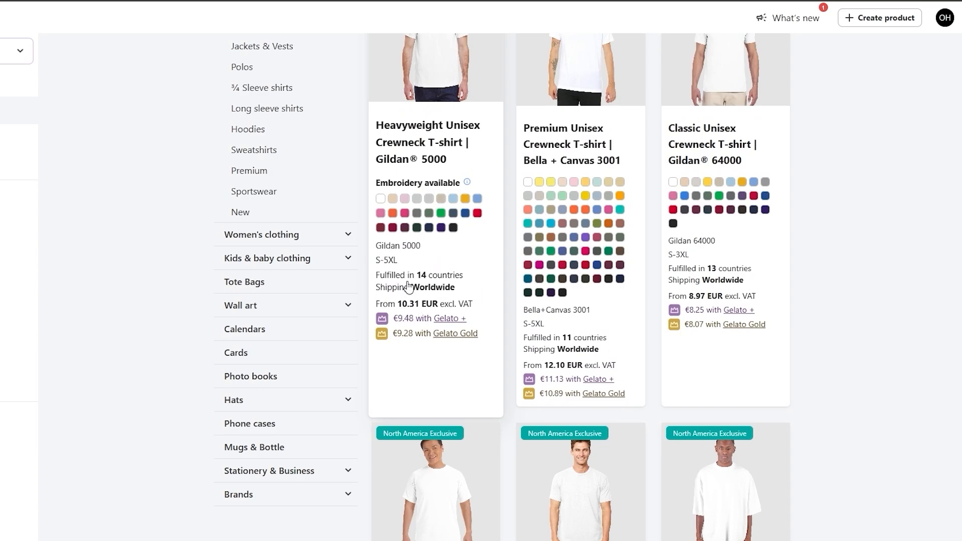
# Compare sizes, fulfillment countries, subscriber prices and shipping regions of the Gildan 5000, Gildan 64000 and Comfort Colors C1717 T-shirts
pyautogui.scroll(2, 409, 287)
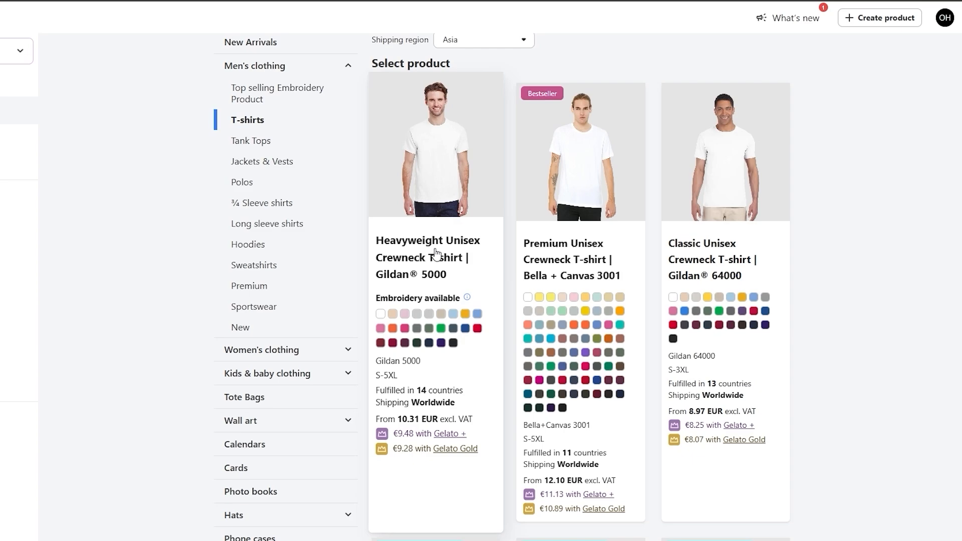
pyautogui.scroll(-1, 430, 259)
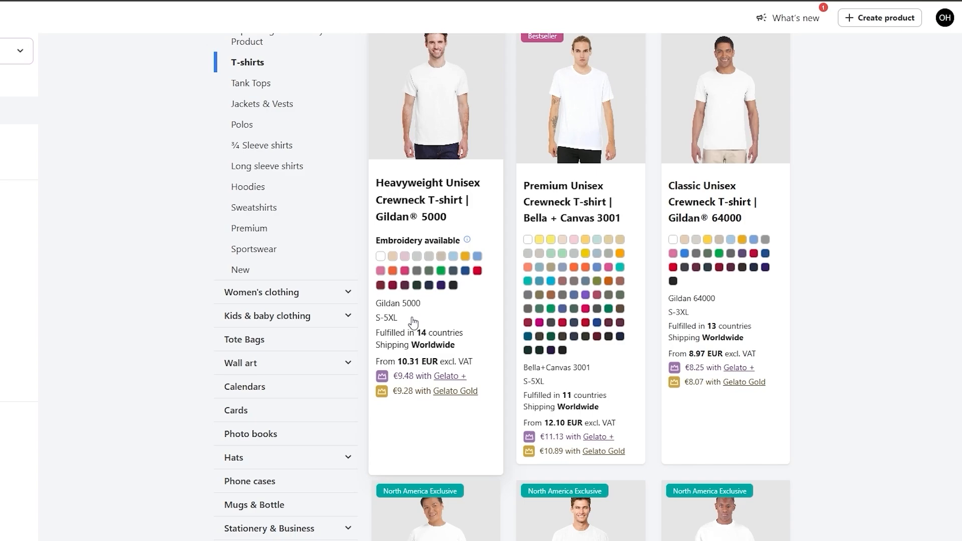
pyautogui.scroll(-2, 407, 317)
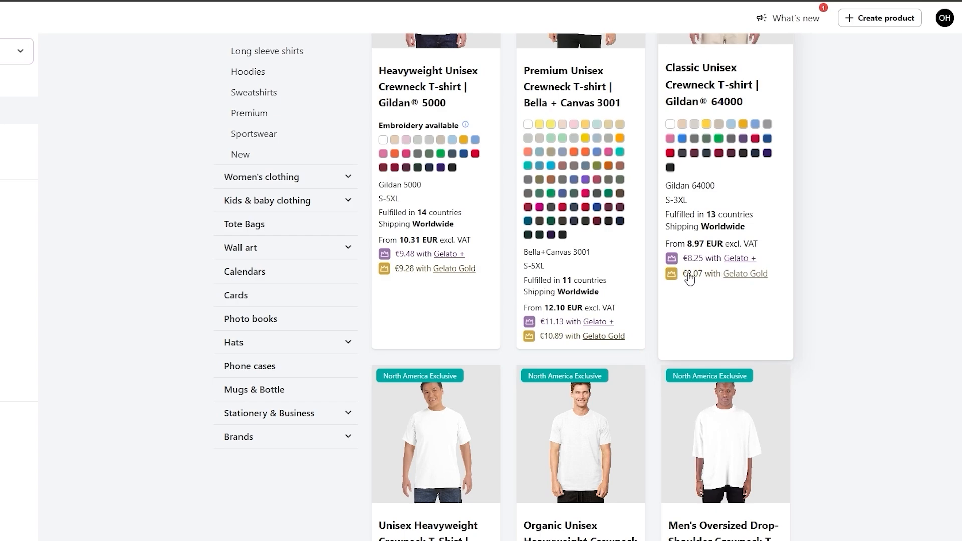
pyautogui.scroll(-10, 701, 250)
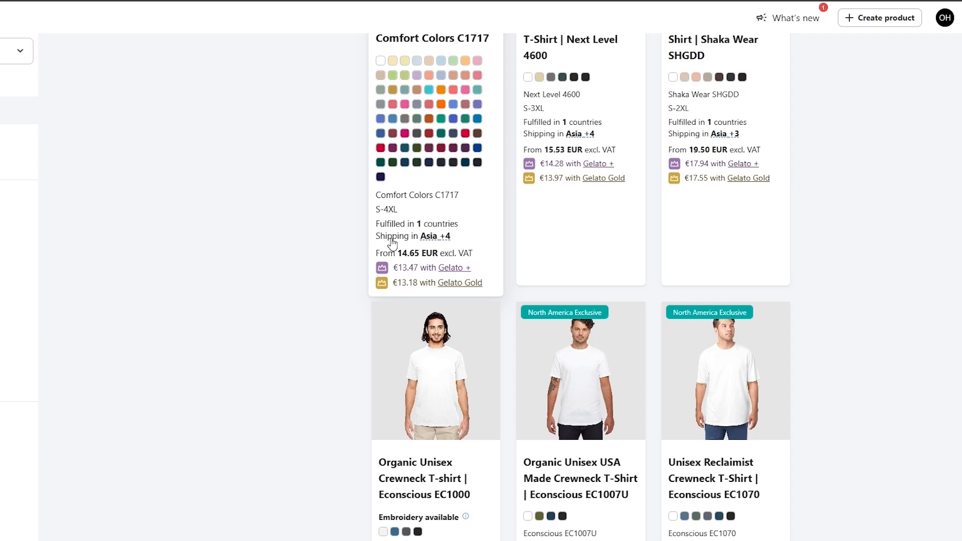
pyautogui.moveTo(434, 244)
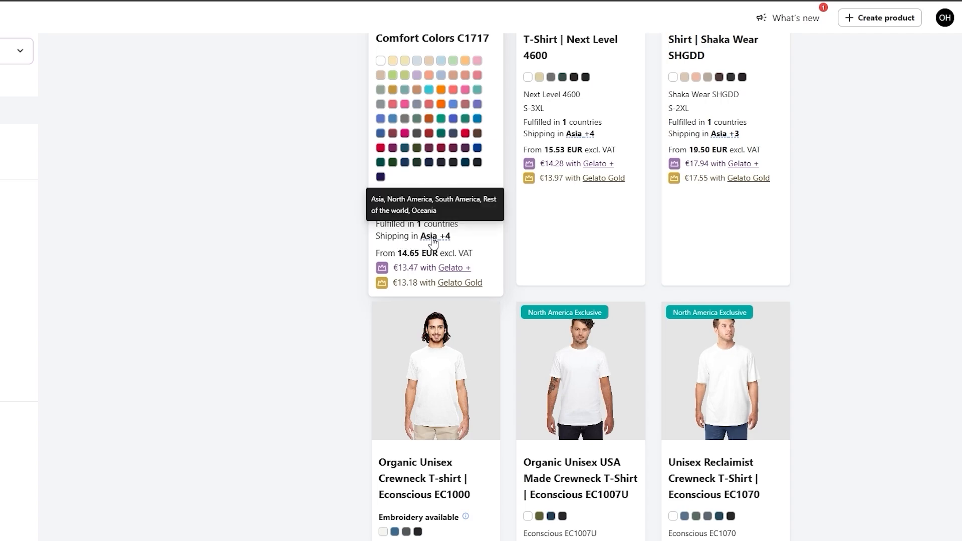
pyautogui.scroll(2, 431, 242)
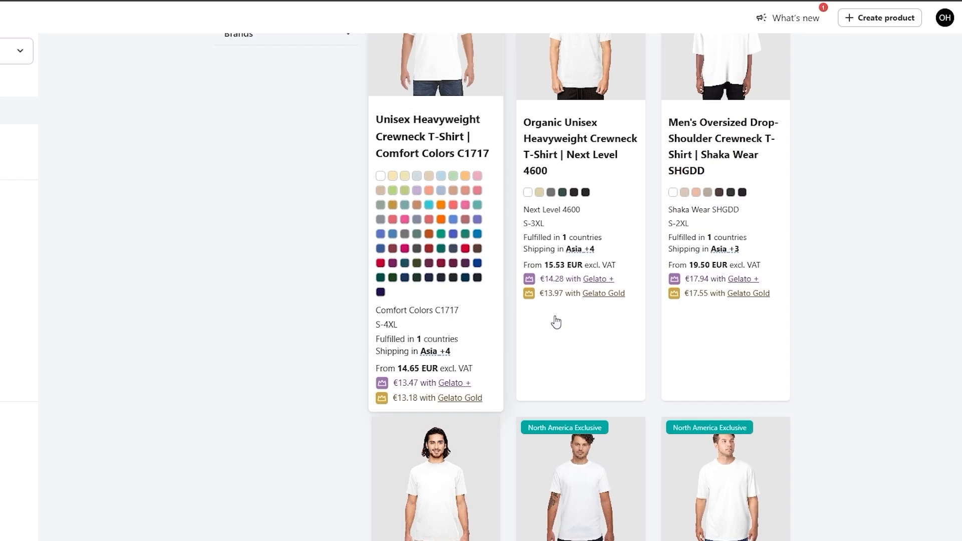
pyautogui.scroll(7, 576, 315)
pyautogui.scroll(2, 578, 314)
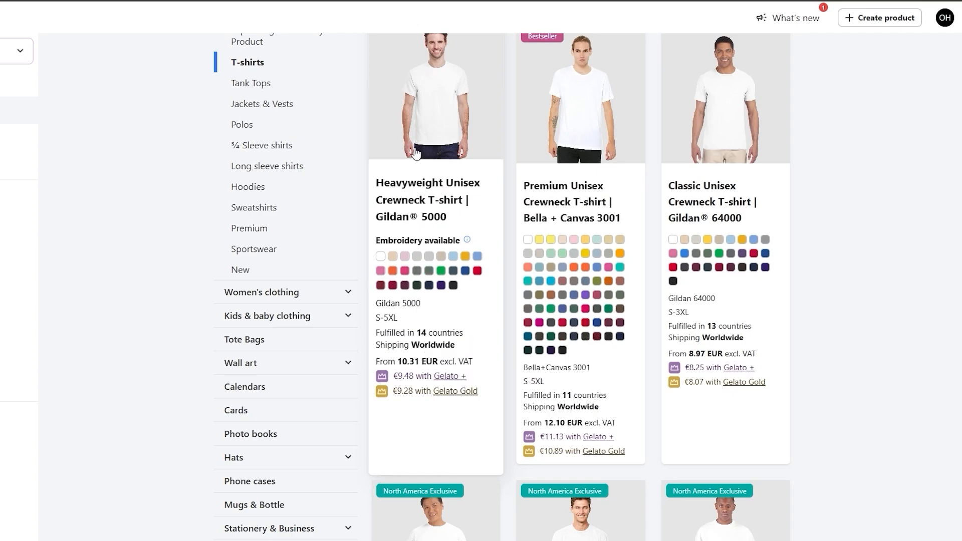
# Open the Heavyweight Unisex Crewneck T-shirt | Gildan 5000 product and look through its gallery photos
pyautogui.click(468, 181)
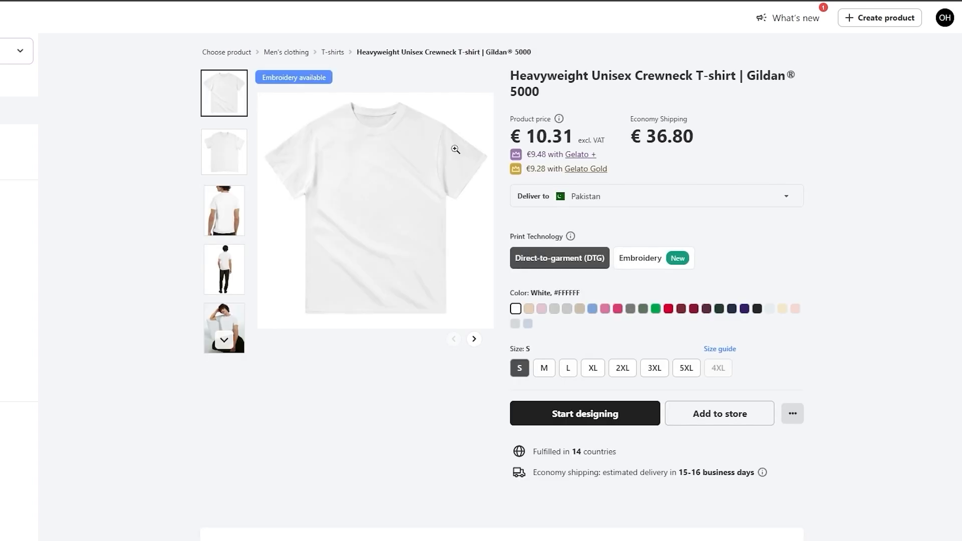
pyautogui.click(224, 151)
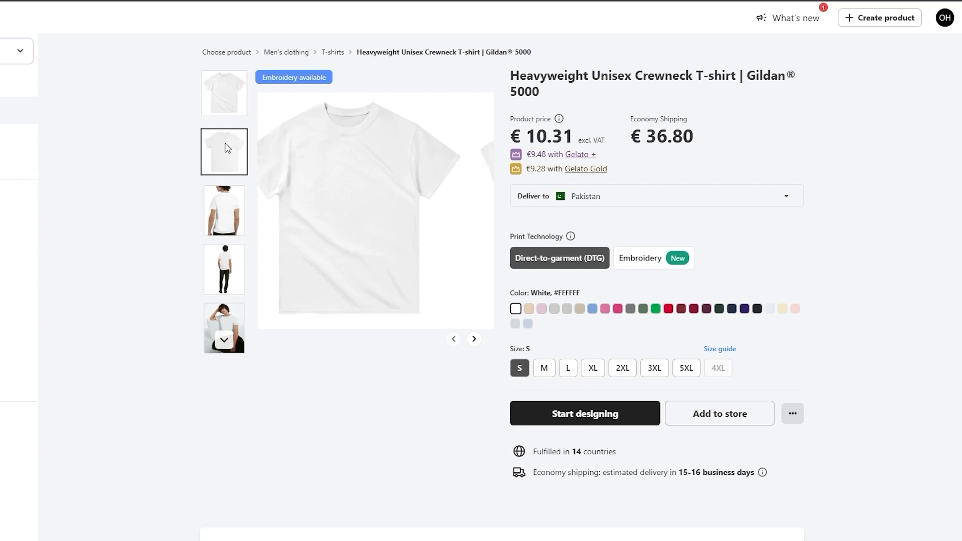
pyautogui.click(240, 215)
pyautogui.click(224, 271)
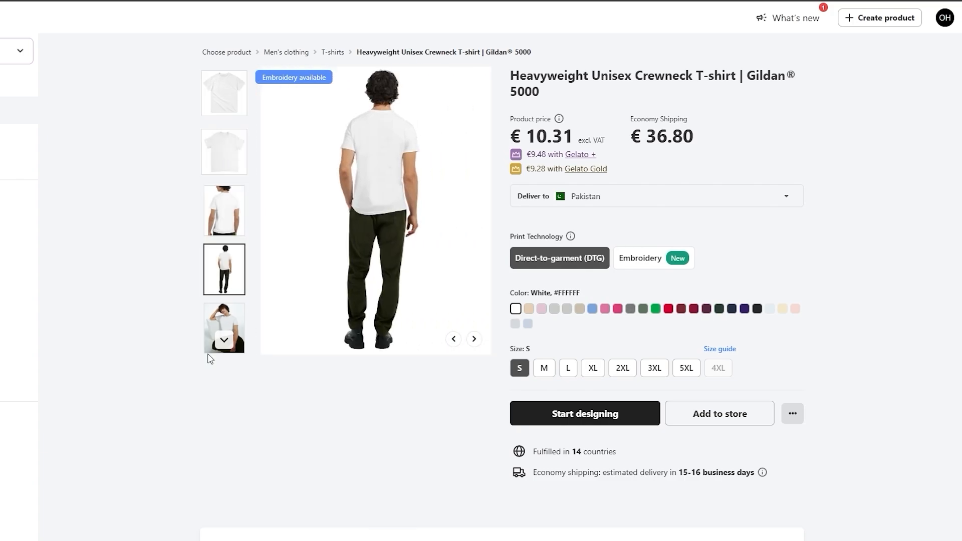
pyautogui.click(227, 327)
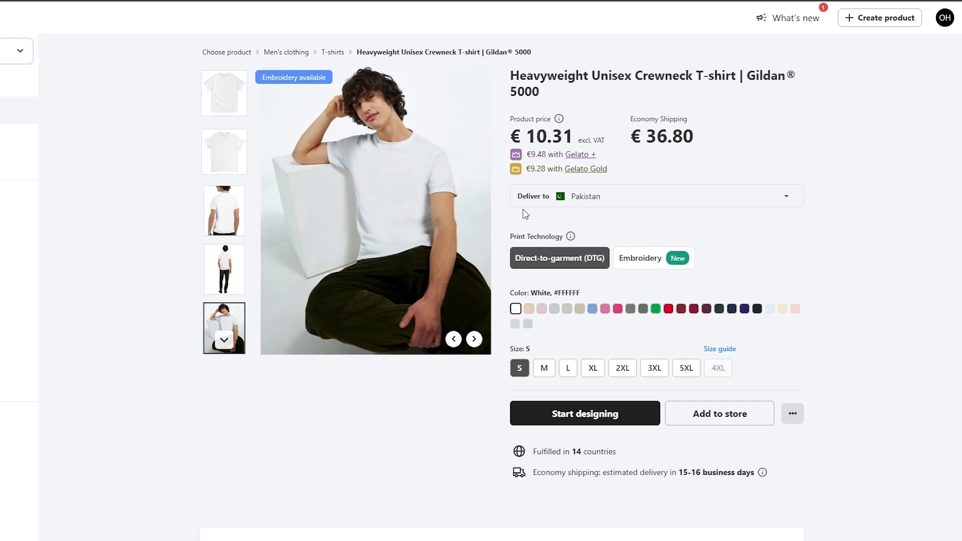
# Set the T-shirt's delivery country to Saint Lucia and check the economy shipping price
pyautogui.click(584, 200)
pyautogui.scroll(-4, 577, 251)
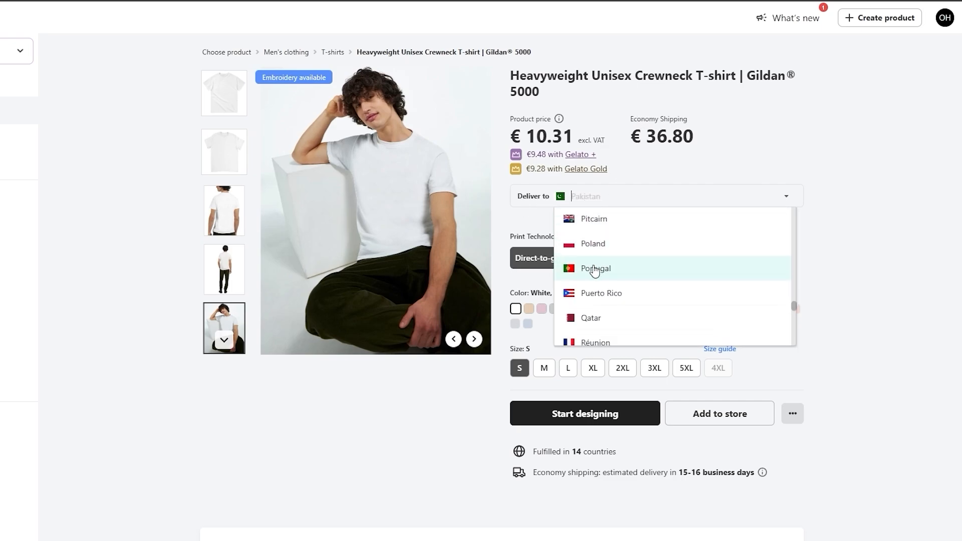
pyautogui.scroll(-4, 598, 262)
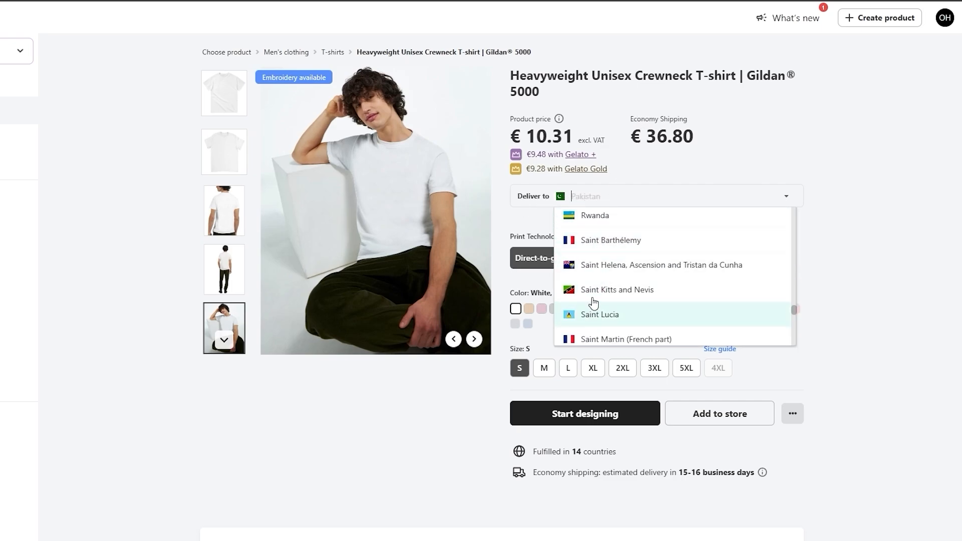
pyautogui.click(608, 321)
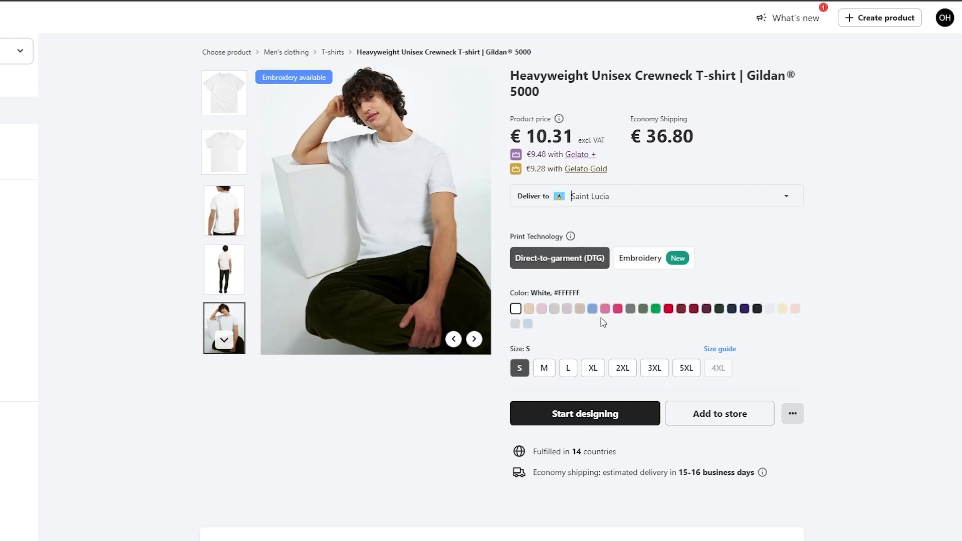
pyautogui.moveTo(656, 138); pyautogui.dragTo(697, 145)
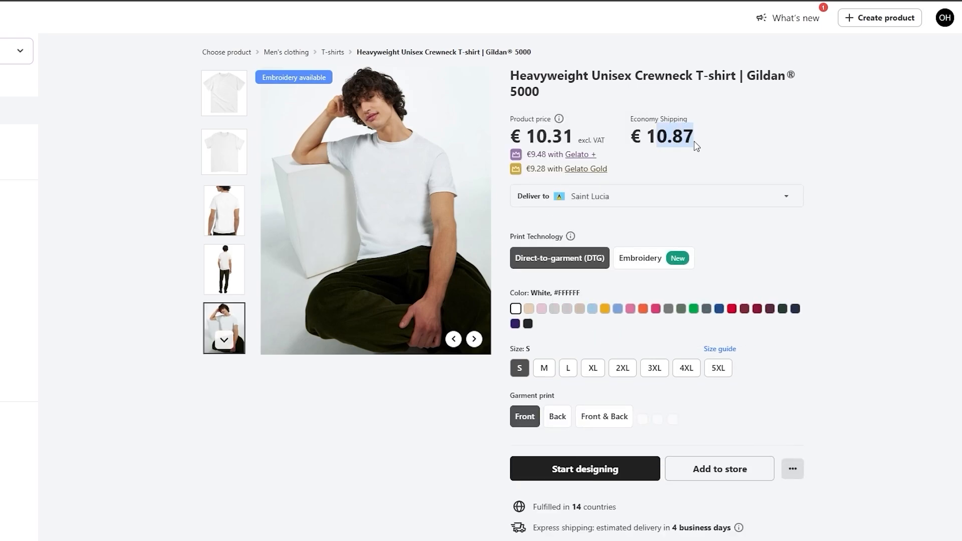
# Preview the Embroidery print technology and return to Direct-to-garment (DTG)
pyautogui.click(634, 272)
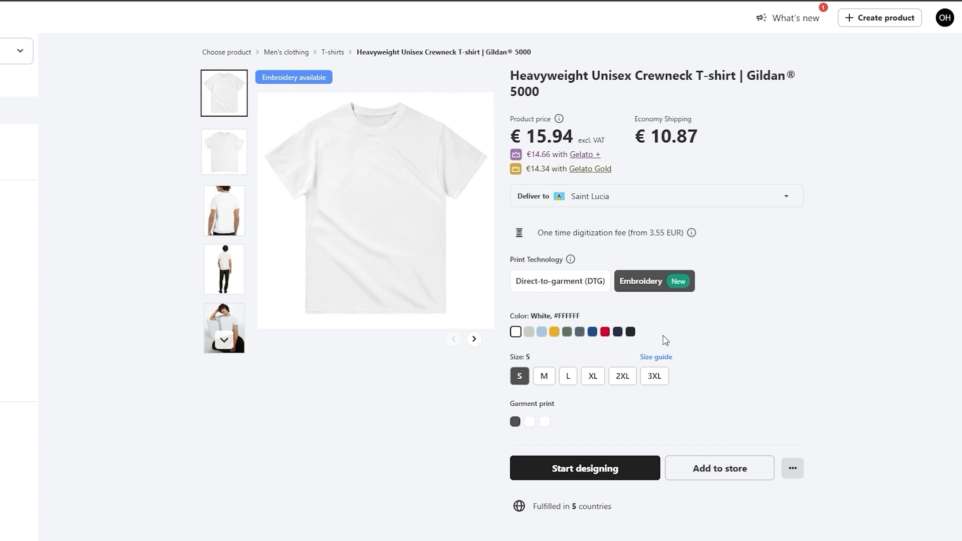
pyautogui.click(593, 287)
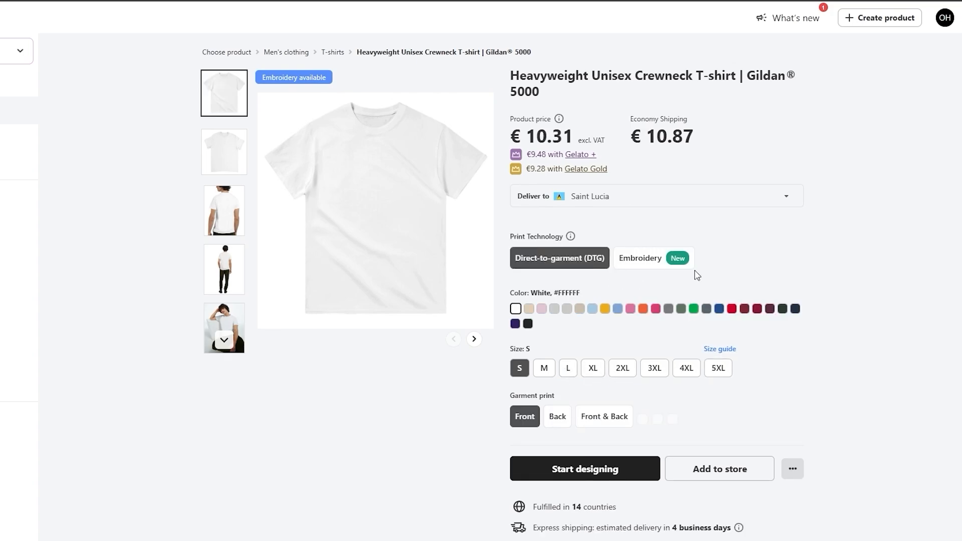
# Read the T-shirt's product details, including its description, style and fit, care instructions and regional pricing
pyautogui.scroll(-1, 697, 275)
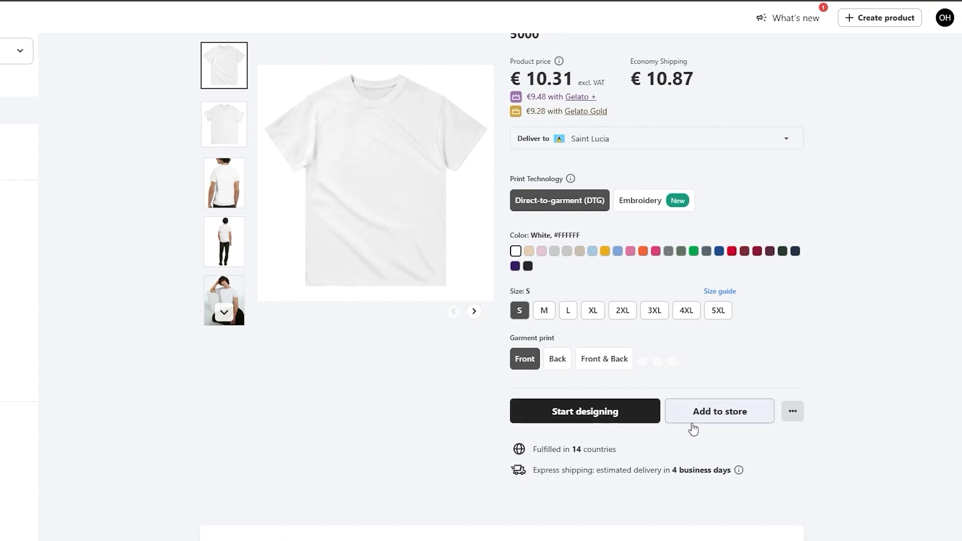
pyautogui.scroll(-1, 688, 426)
pyautogui.scroll(-5, 687, 425)
pyautogui.scroll(-9, 680, 414)
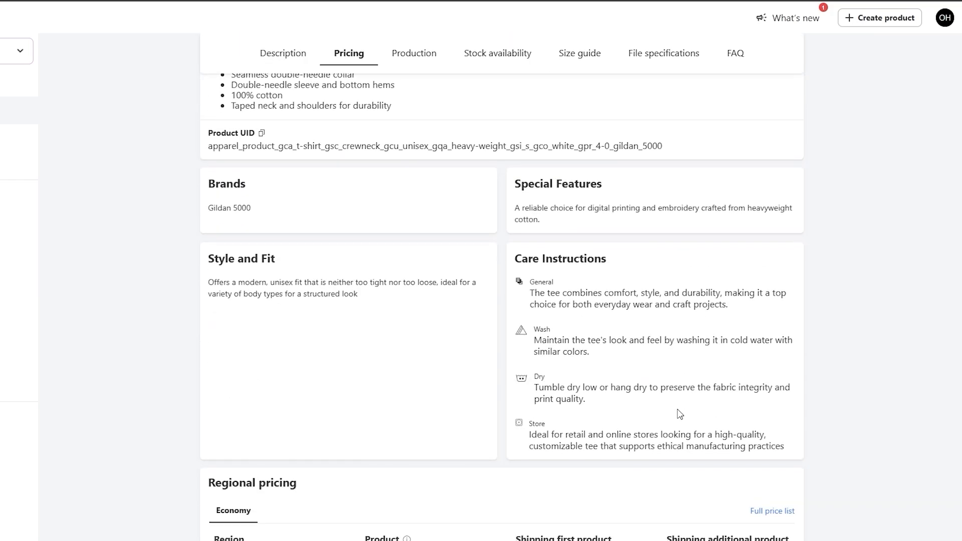
pyautogui.scroll(14, 679, 409)
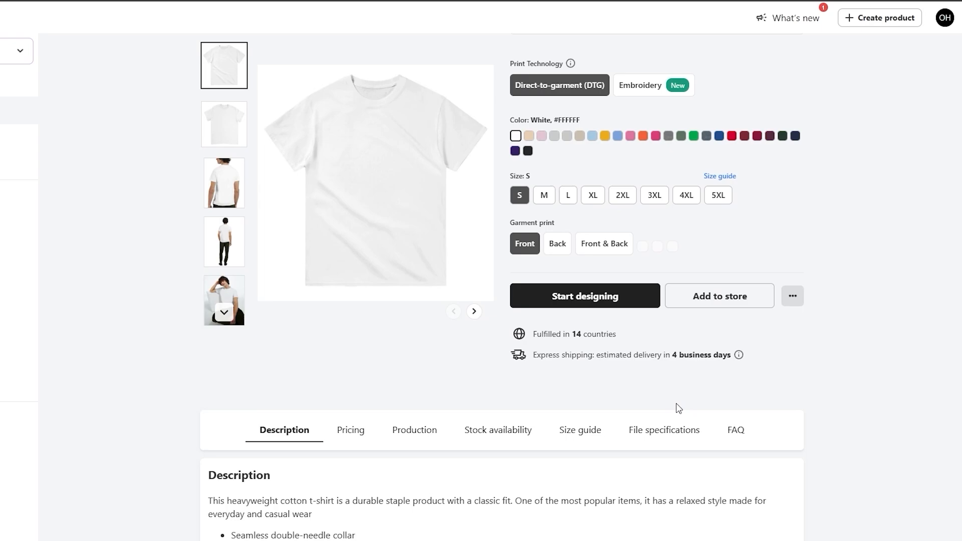
pyautogui.scroll(-5, 333, 438)
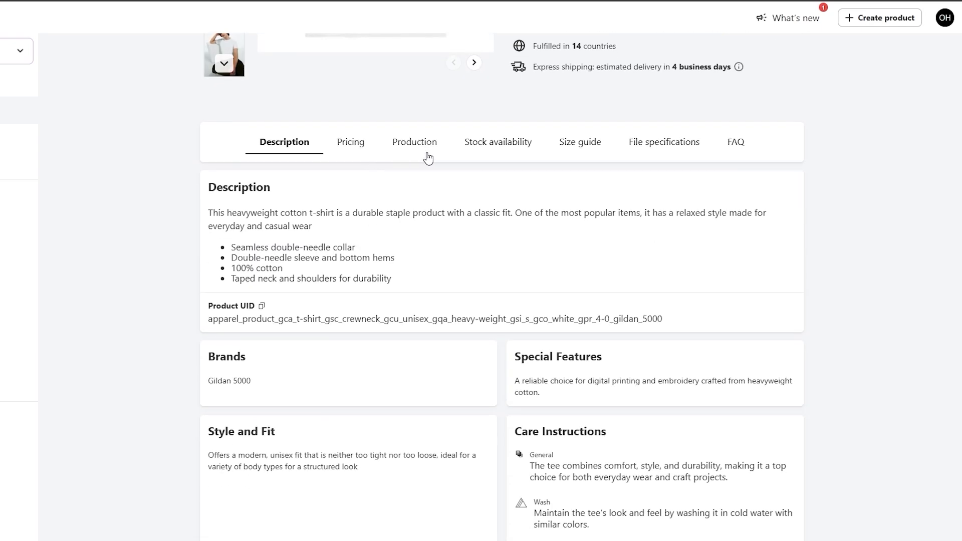
pyautogui.scroll(-6, 628, 177)
pyautogui.scroll(14, 624, 351)
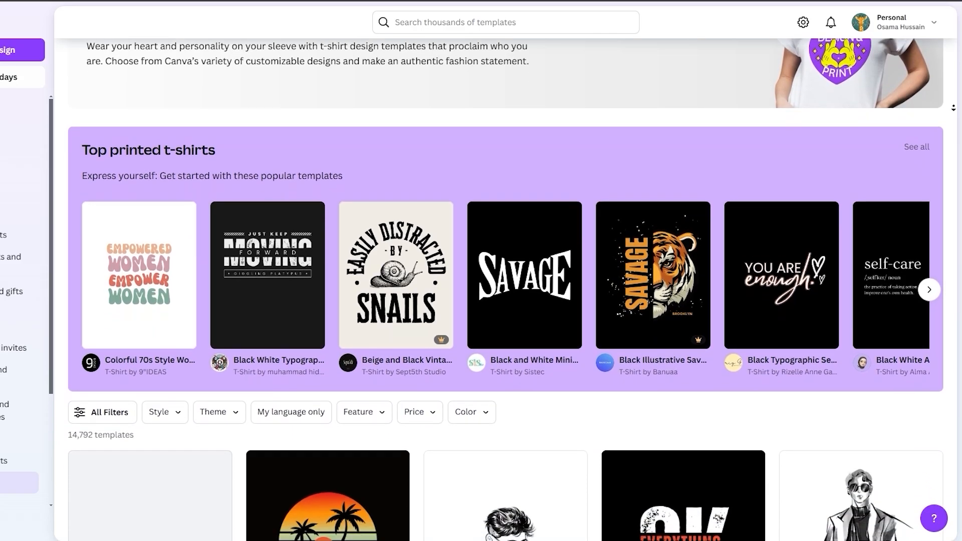
# Browse Canva's T-shirt templates for a ready-made design to use on the shirt
pyautogui.scroll(-5, 506, 290)
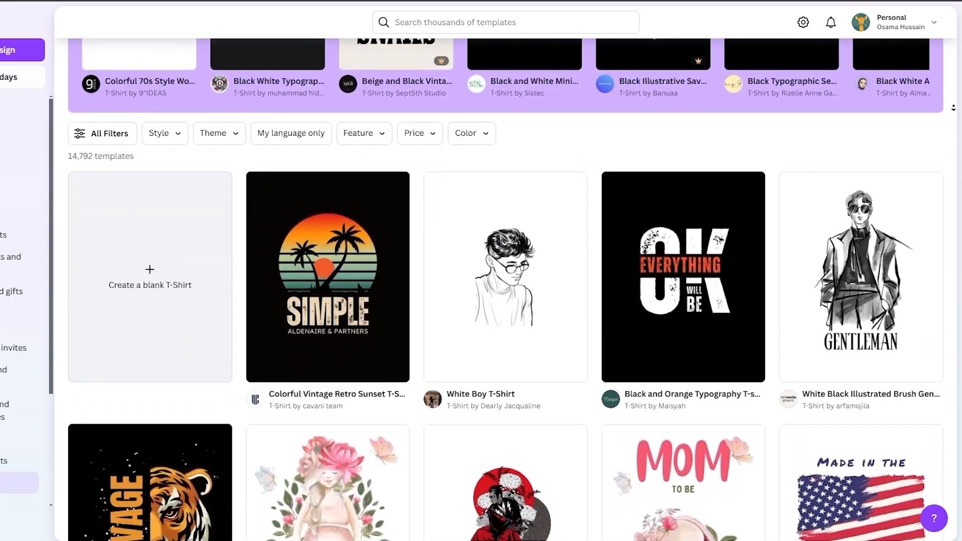
pyautogui.scroll(-8, 507, 290)
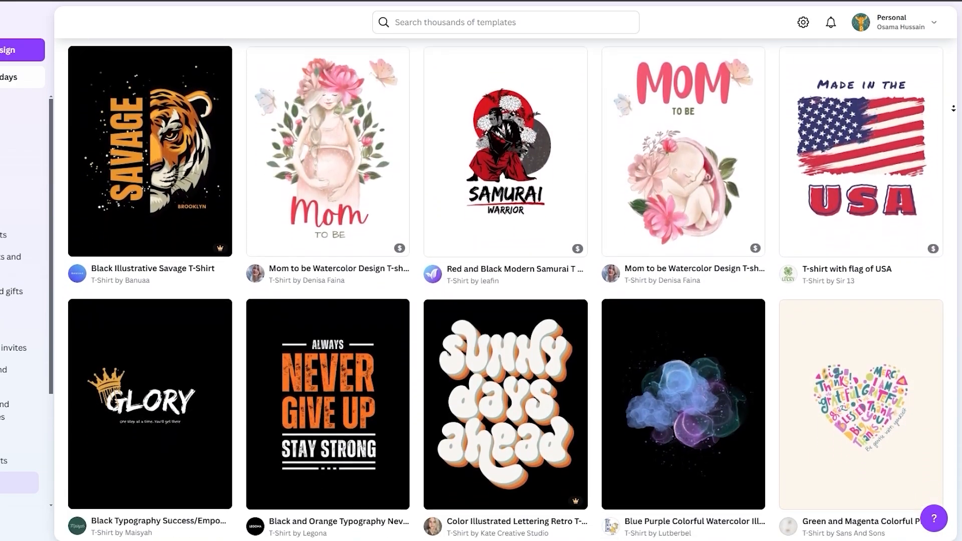
pyautogui.scroll(-10, 954, 108)
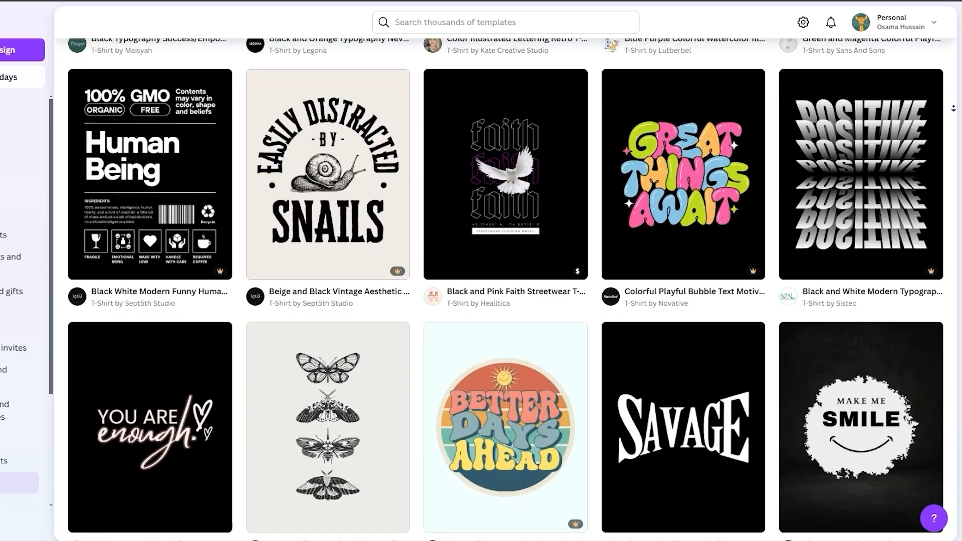
pyautogui.middleClick(954, 108)
pyautogui.scroll(-5, 209, 168)
pyautogui.scroll(6, 209, 168)
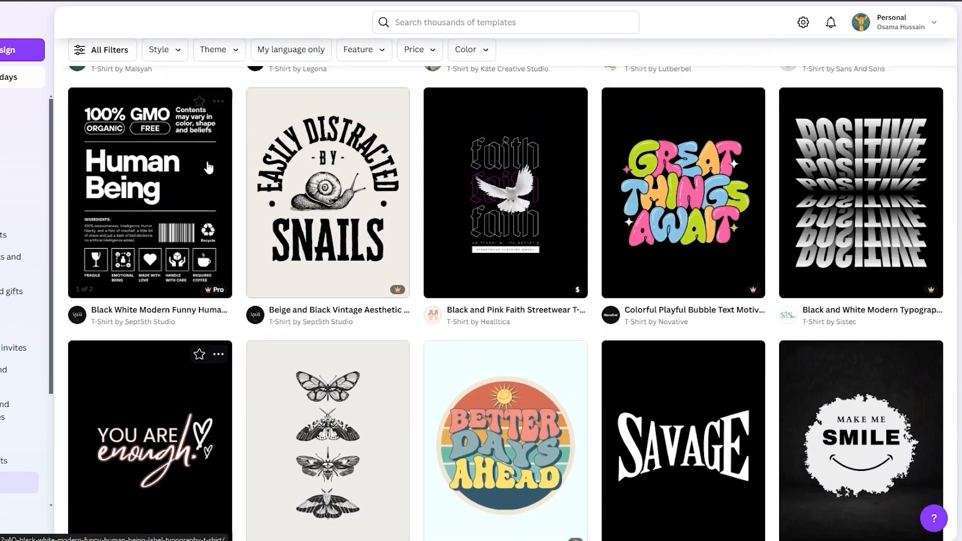
pyautogui.scroll(1, 209, 168)
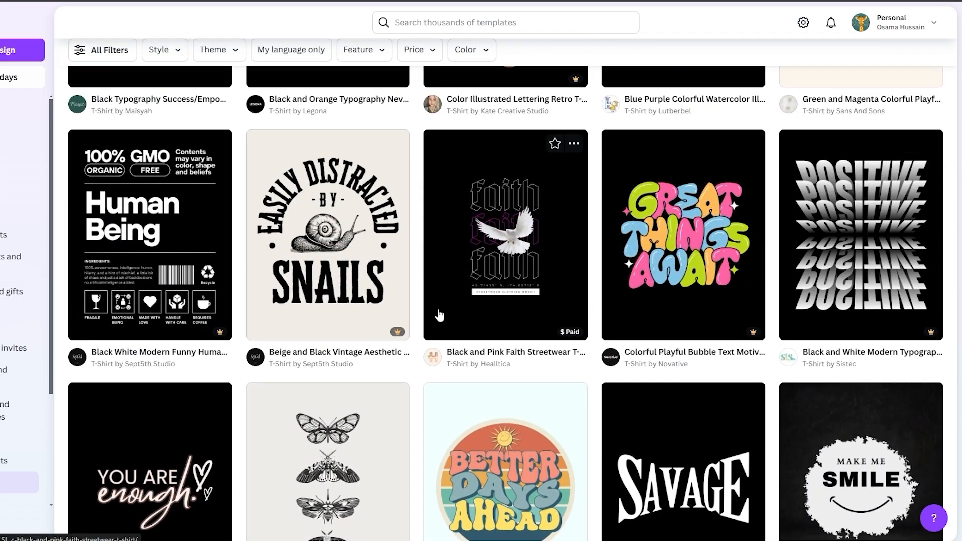
pyautogui.scroll(1, 516, 316)
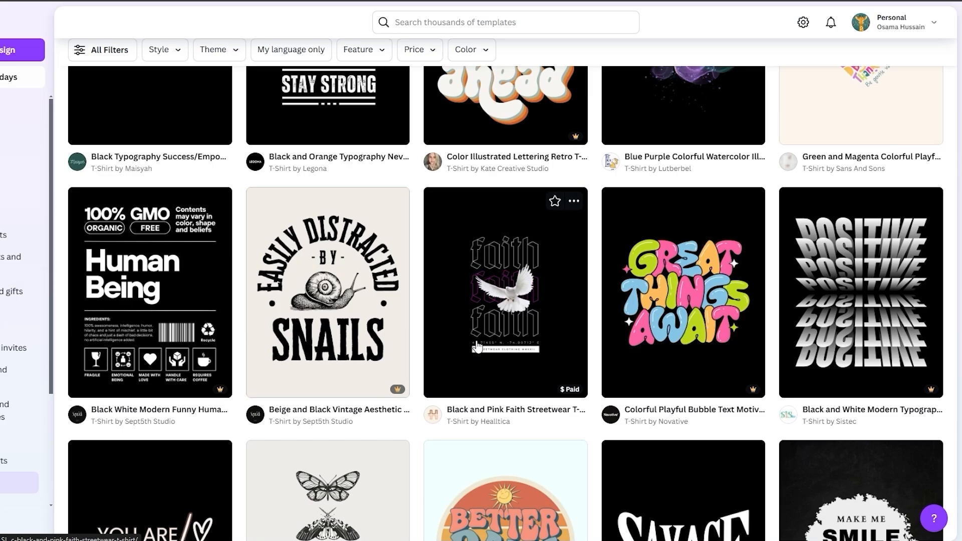
pyautogui.scroll(4, 447, 360)
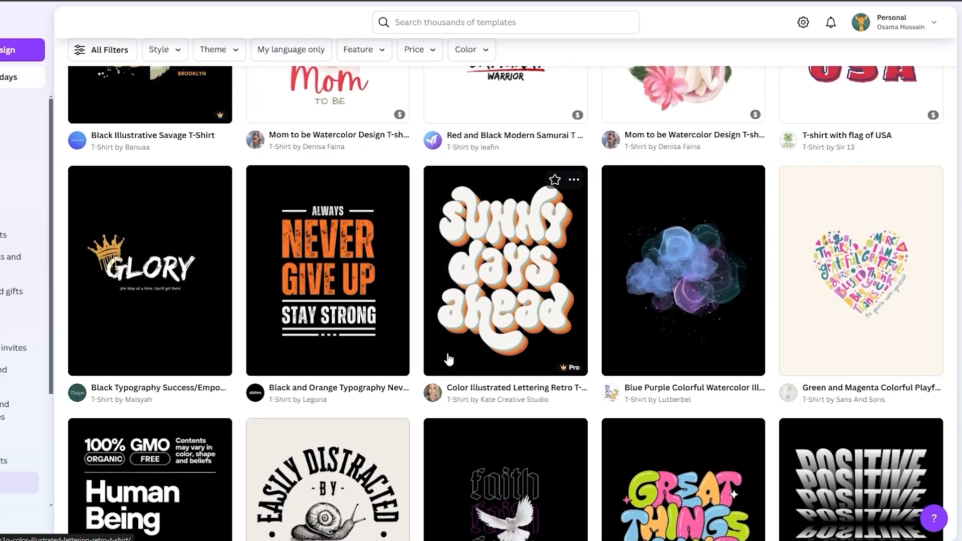
pyautogui.scroll(6, 457, 354)
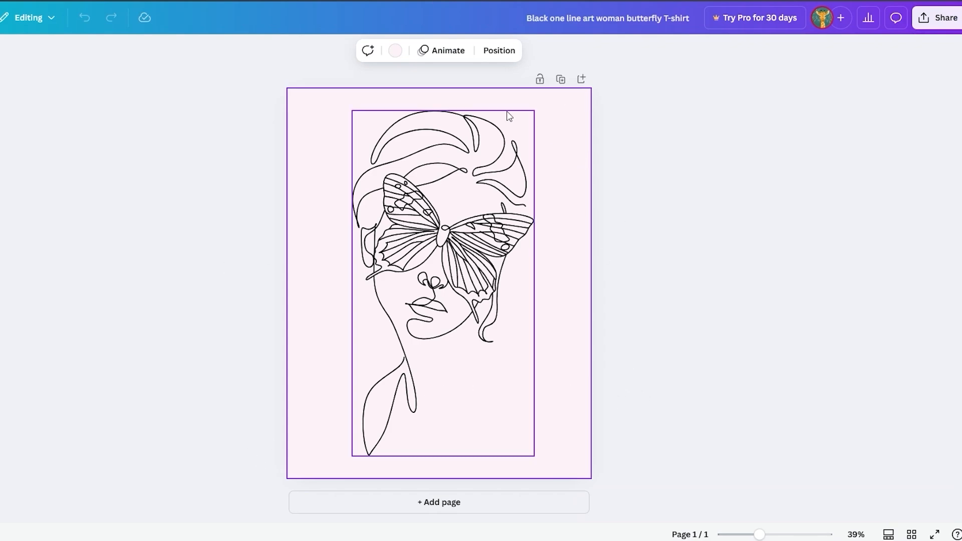
# Set the background of the Black one line art woman butterfly T-shirt design to pink, trying light purple first
pyautogui.click(396, 53)
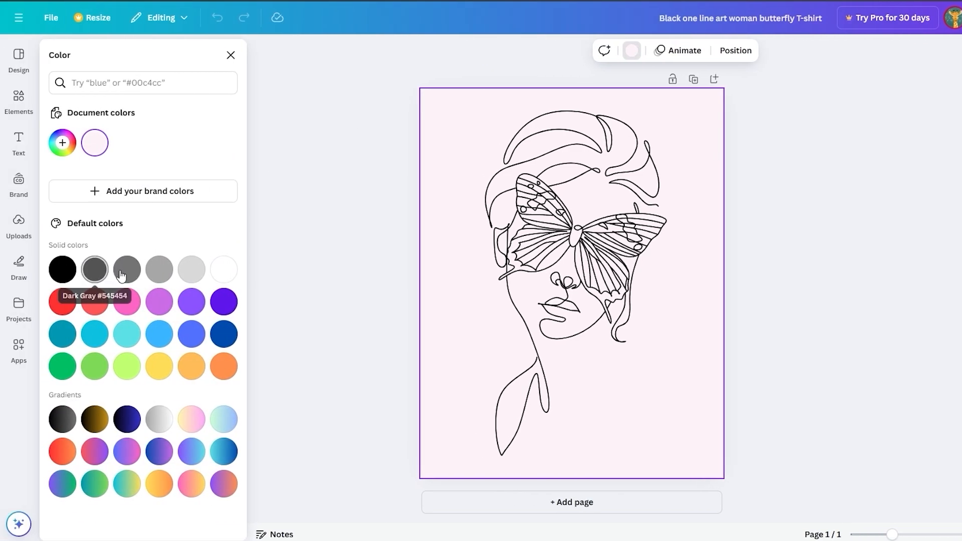
pyautogui.click(160, 302)
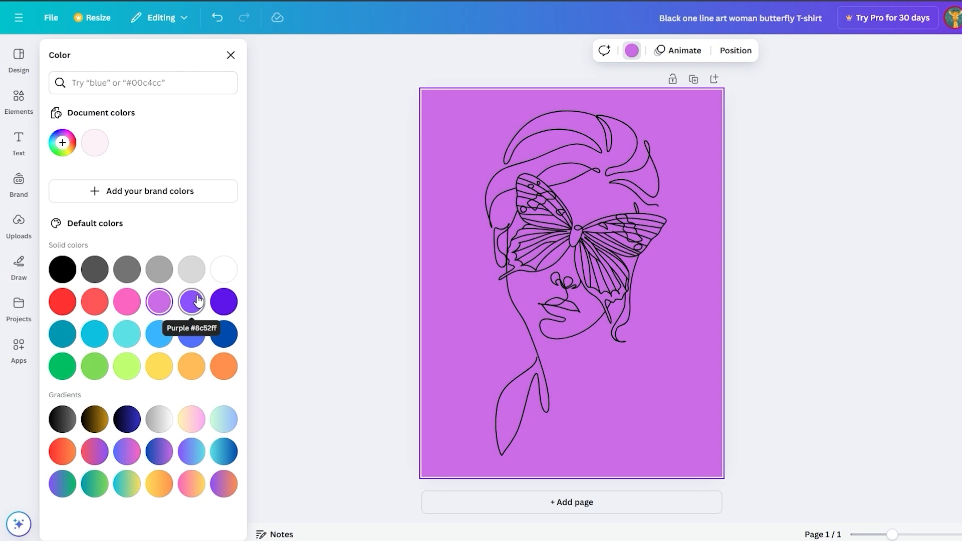
pyautogui.click(138, 308)
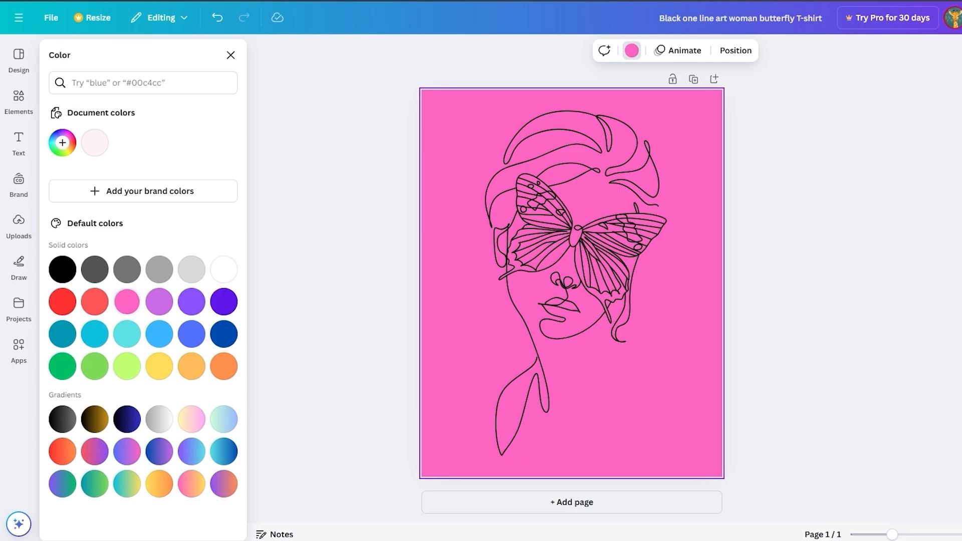
# Download the butterfly design as a PNG at size 1
pyautogui.click(935, 17)
pyautogui.click(897, 252)
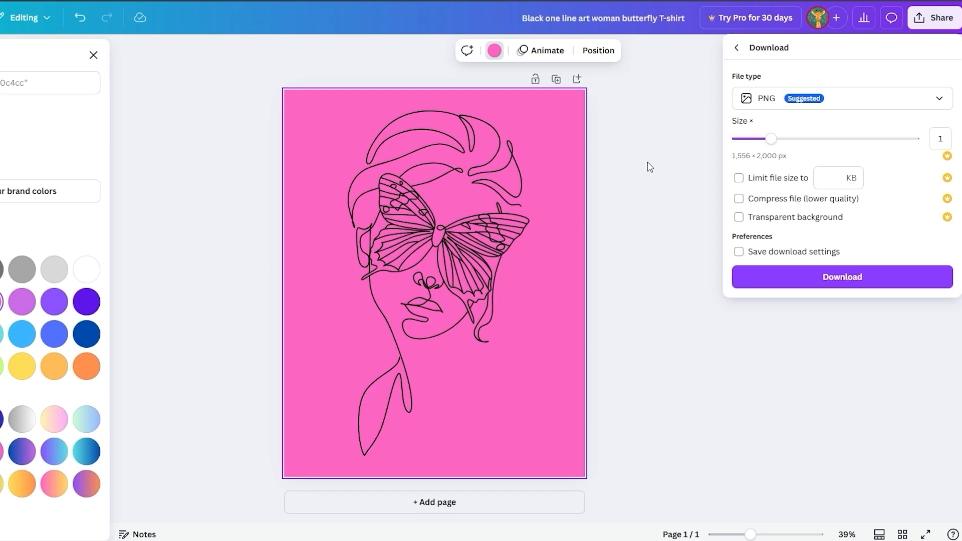
pyautogui.click(710, 137)
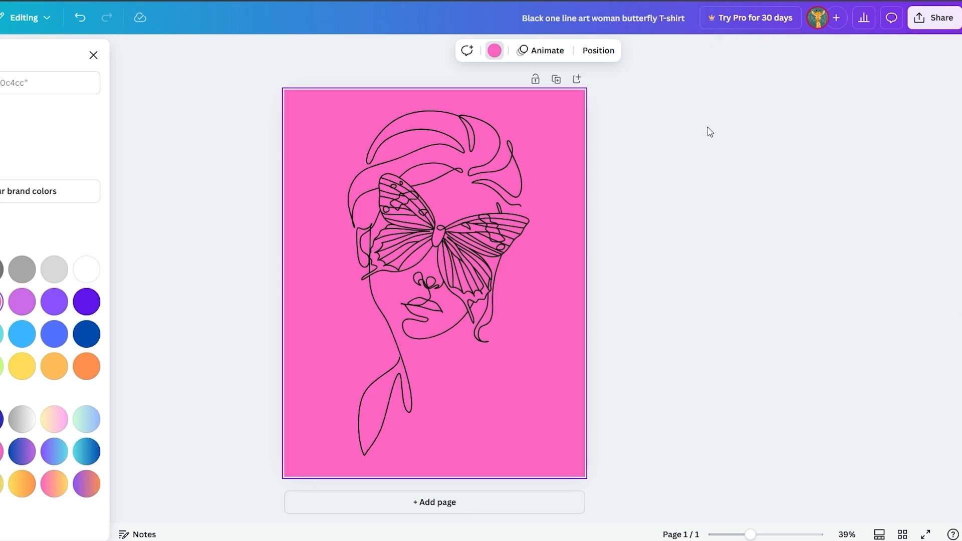
pyautogui.click(934, 18)
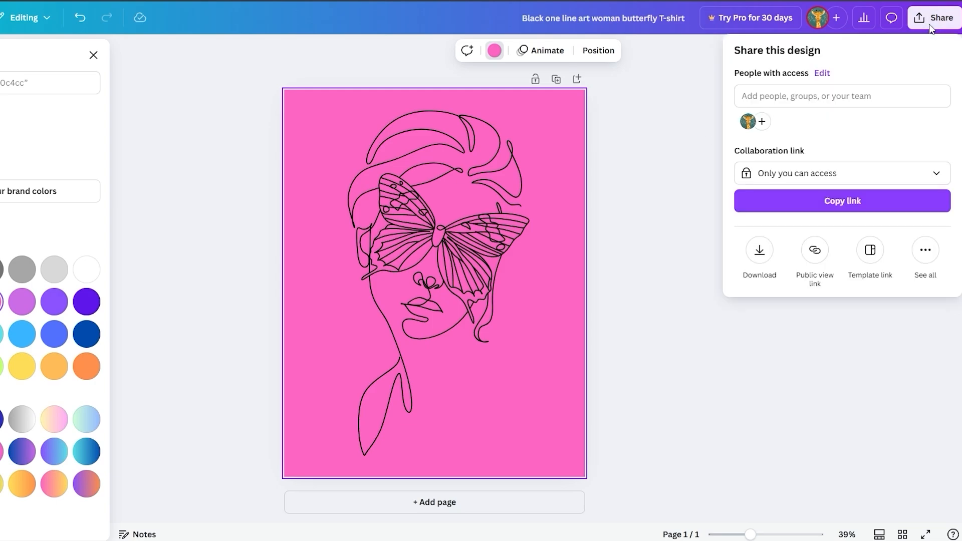
pyautogui.click(758, 250)
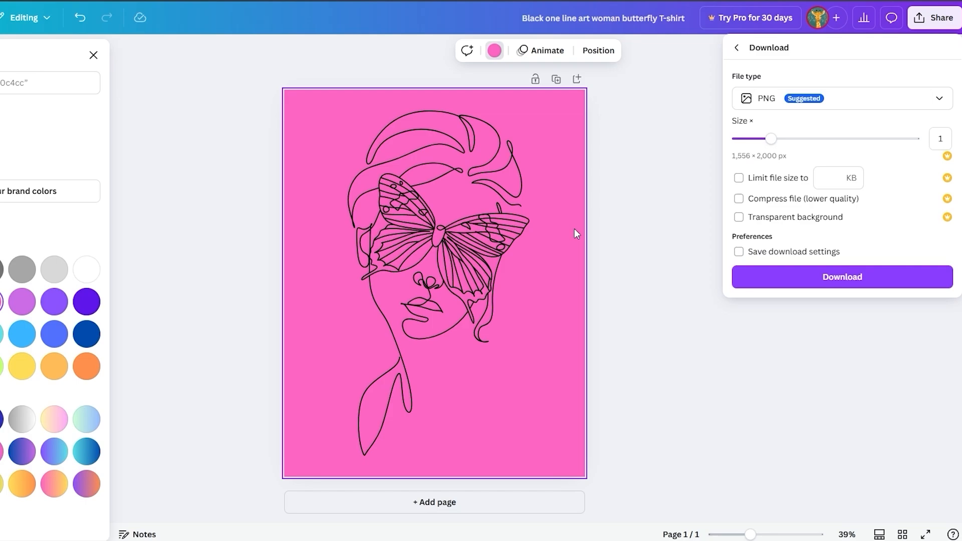
pyautogui.click(801, 275)
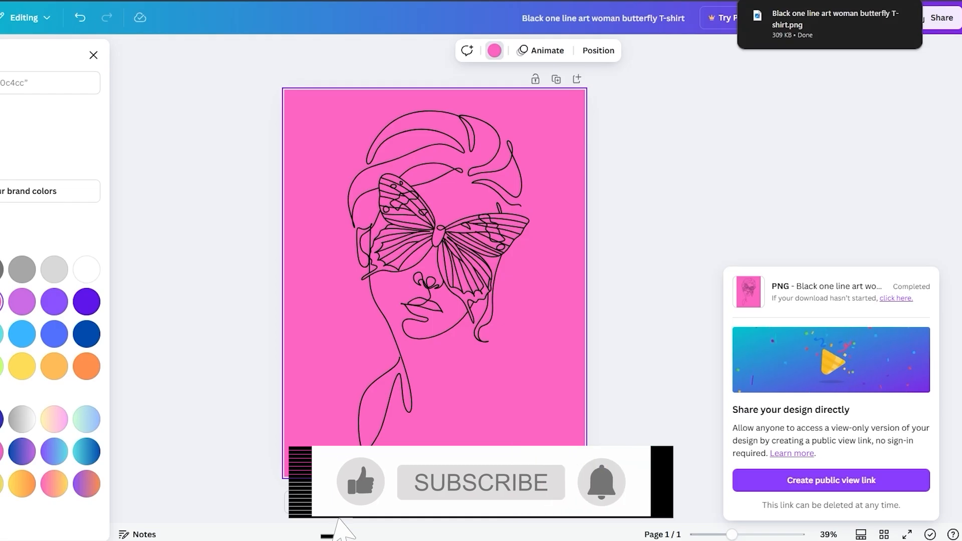
# Switch to remove.bg, upload the downloaded butterfly PNG to strip its background, and download the standard-resolution result
pyautogui.hotkey('ctrl', 't')
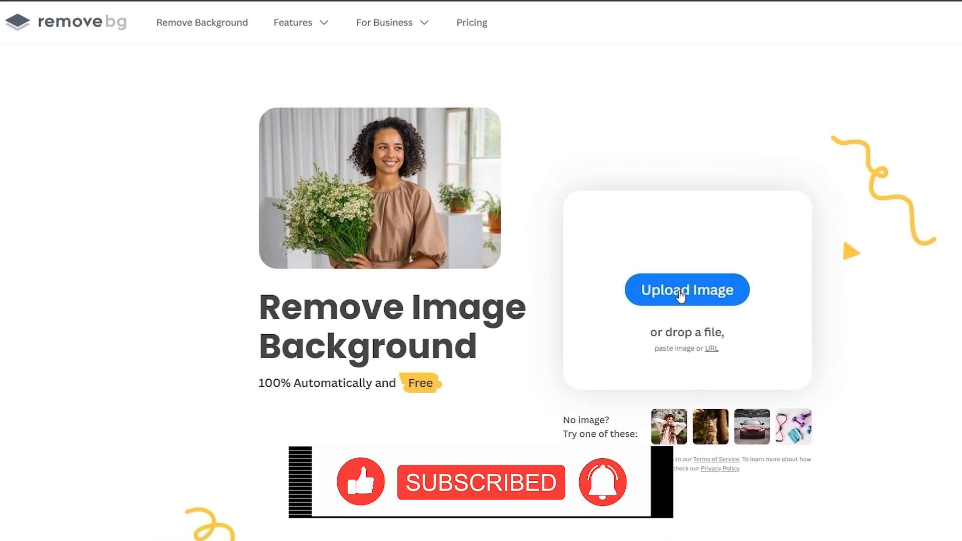
pyautogui.click(681, 293)
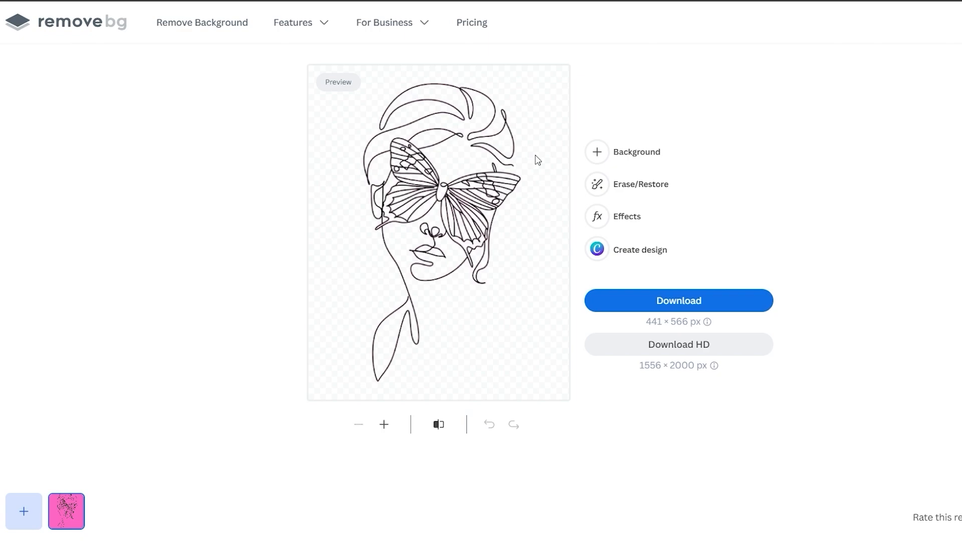
pyautogui.click(658, 310)
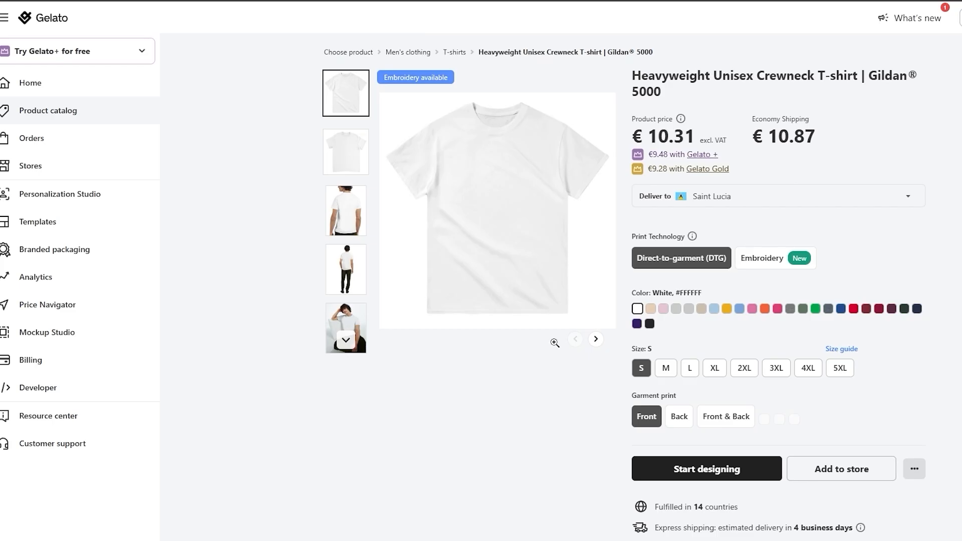
# On the Gelato T-shirt page, select Embroidery as the print technology and start designing the shirt
pyautogui.scroll(-5, 533, 313)
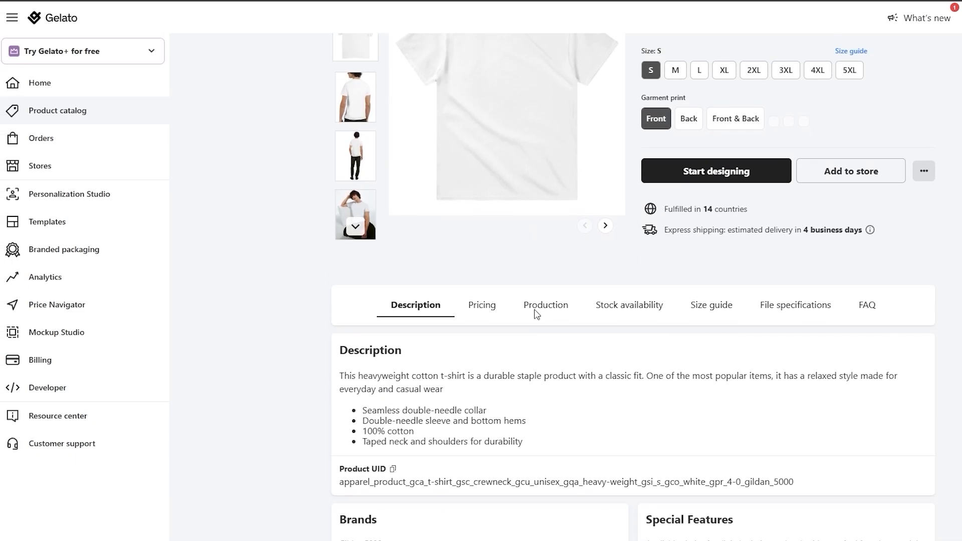
pyautogui.scroll(4, 535, 307)
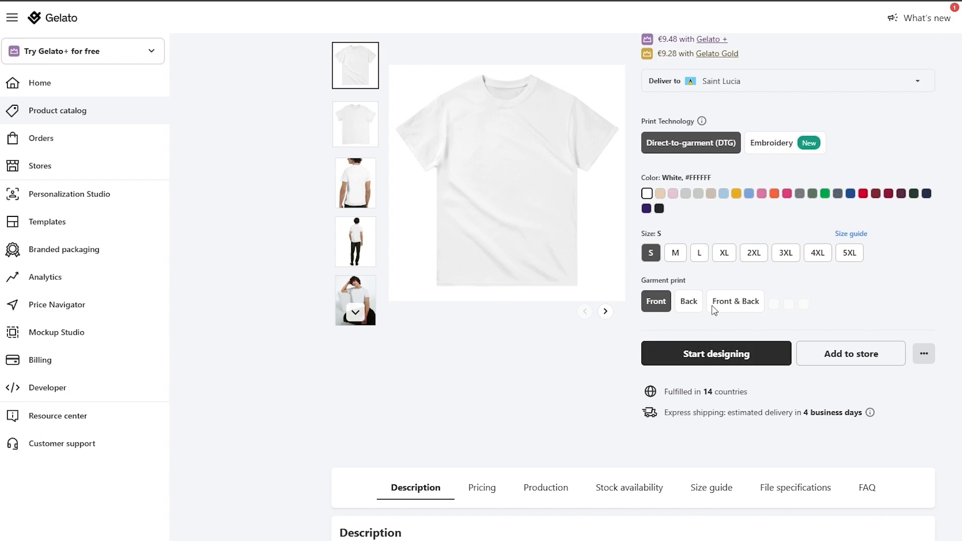
pyautogui.click(761, 148)
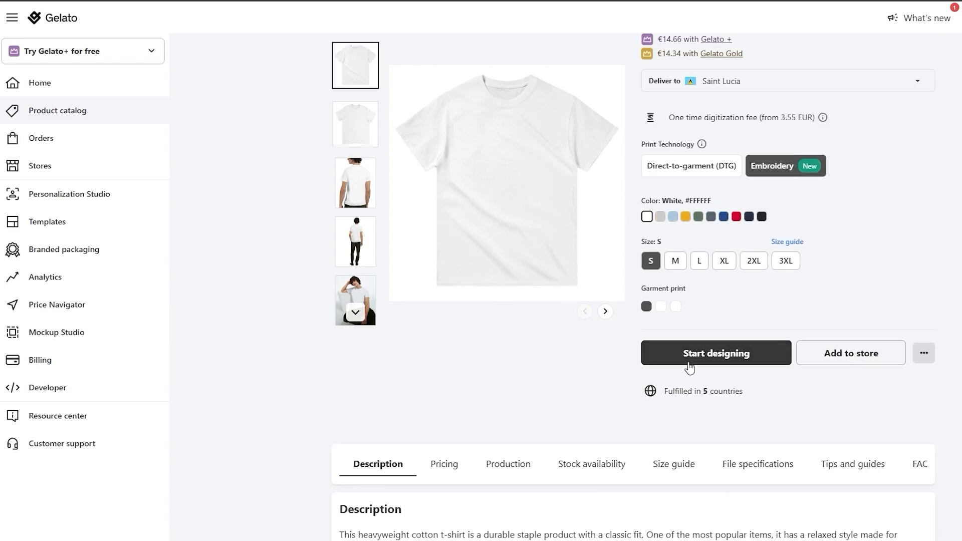
pyautogui.click(661, 306)
pyautogui.click(646, 306)
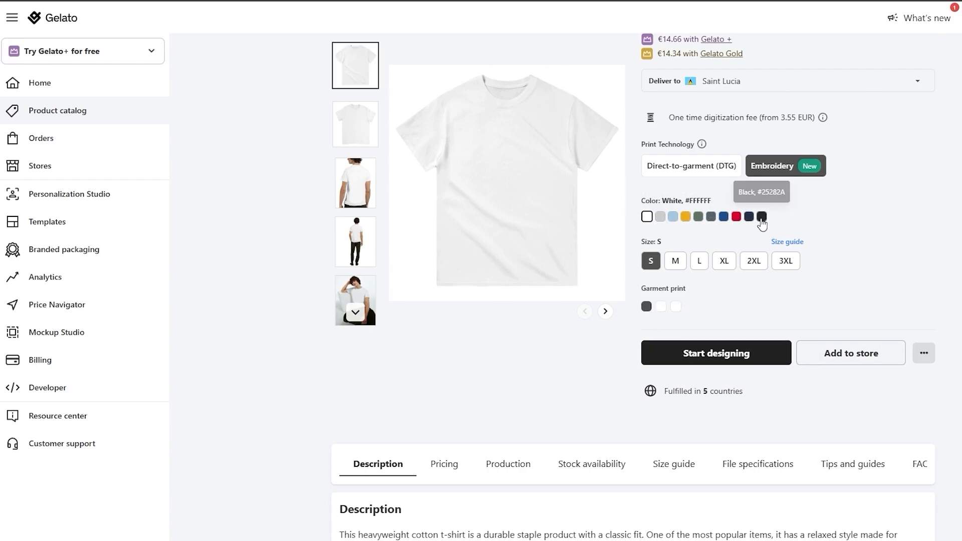
pyautogui.click(737, 360)
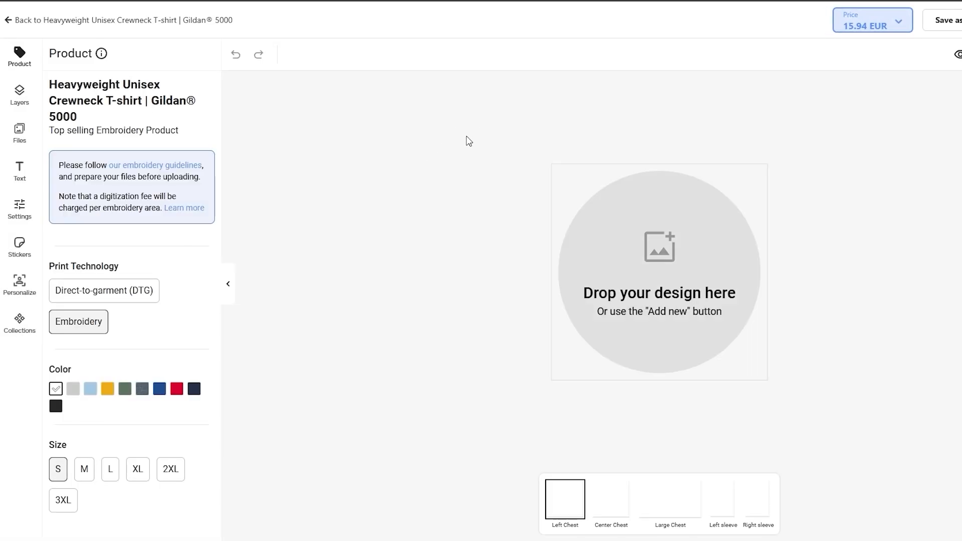
# Switch the print technology to Direct-to-garment (DTG) and place Black_one_line_art_woman_butterfly_T-shirt-removebg-preview.png from the device on the T-shirt's front
pyautogui.click(588, 237)
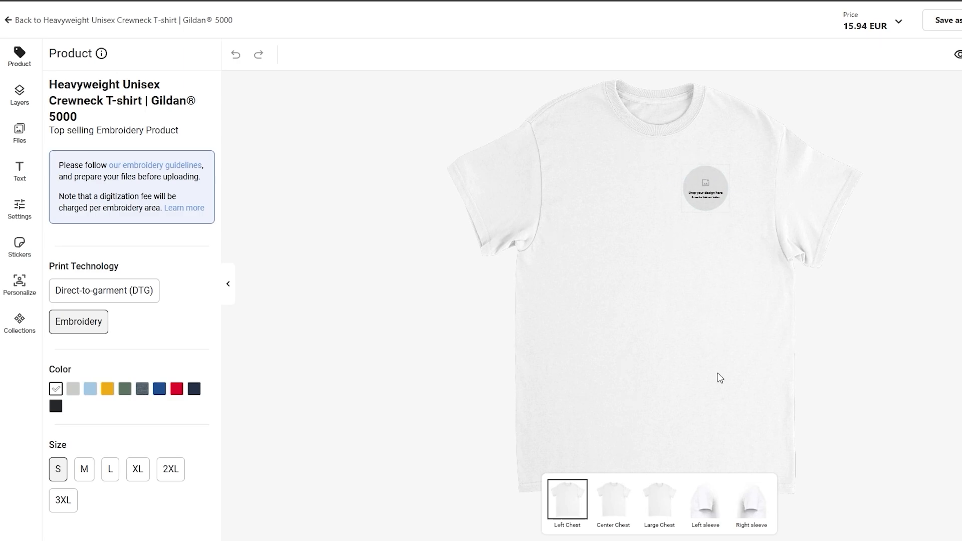
pyautogui.click(70, 293)
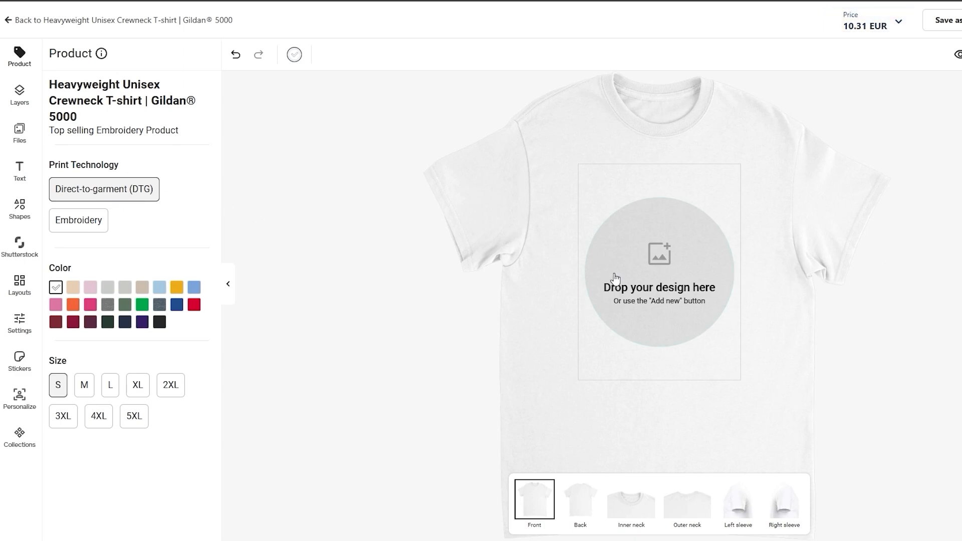
pyautogui.click(640, 279)
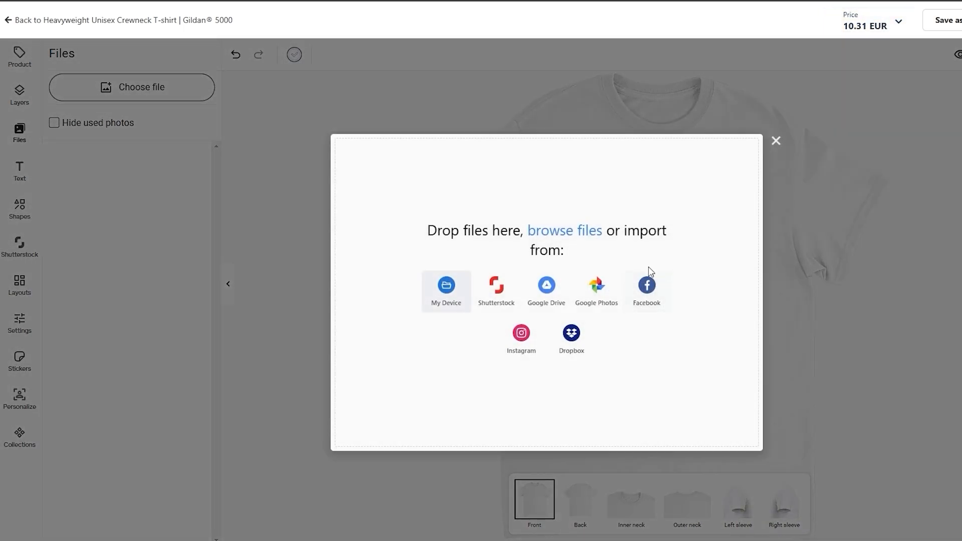
pyautogui.click(448, 285)
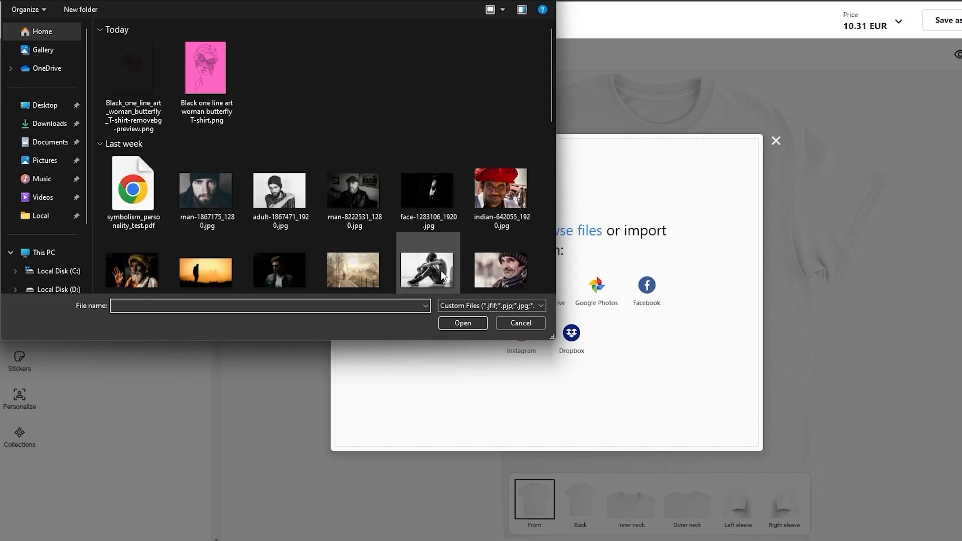
pyautogui.doubleClick(141, 65)
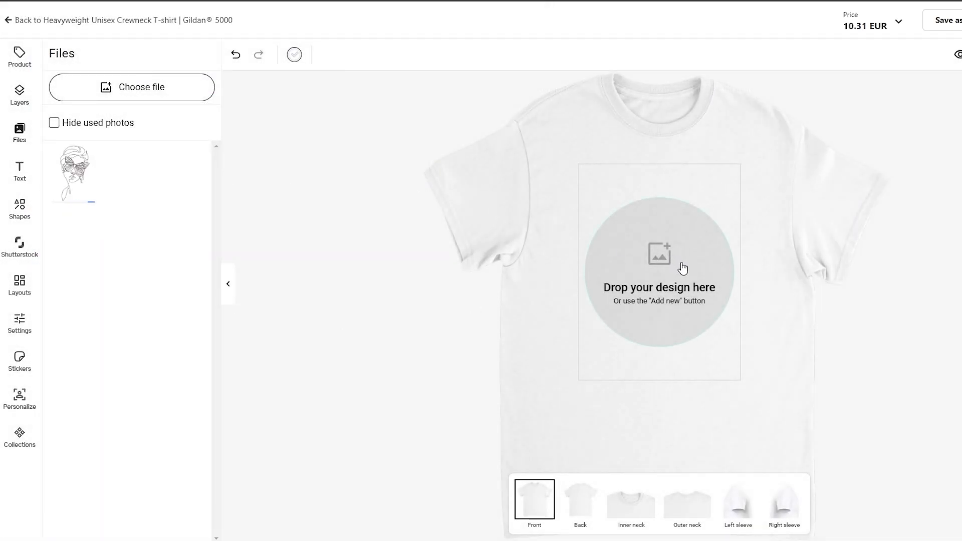
pyautogui.moveTo(74, 170); pyautogui.dragTo(644, 258)
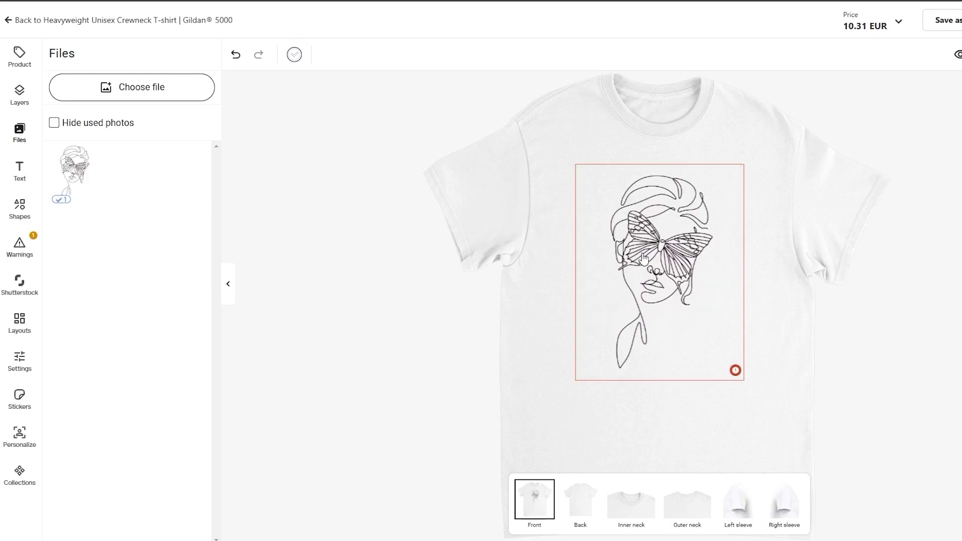
# Shrink the butterfly artwork slightly and centre it within the front print area
pyautogui.click(677, 297)
pyautogui.click(736, 370)
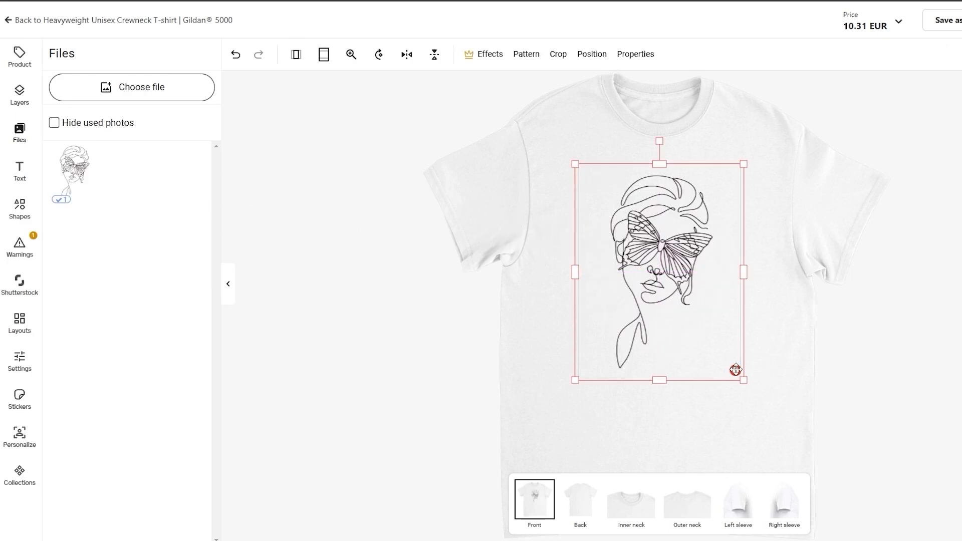
pyautogui.click(780, 371)
pyautogui.moveTo(695, 341); pyautogui.dragTo(702, 344)
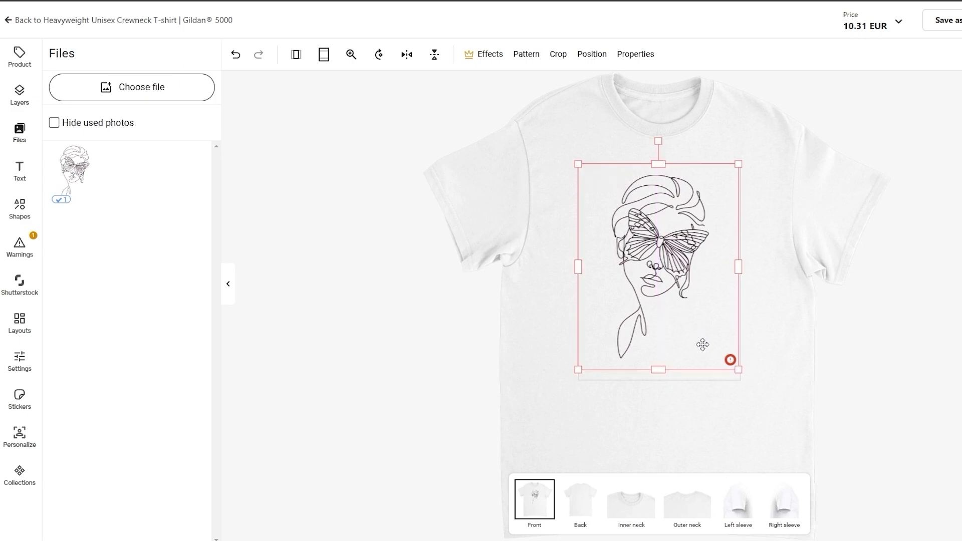
pyautogui.moveTo(738, 369); pyautogui.dragTo(696, 342)
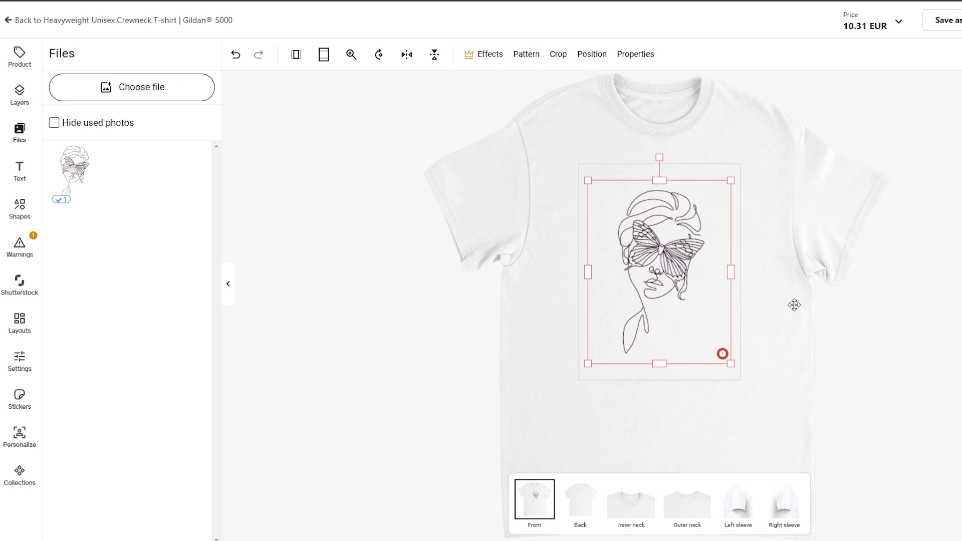
# Open the artwork's resolution warning and shrink the artwork to a small image in the upper middle of the front print area
pyautogui.click(723, 354)
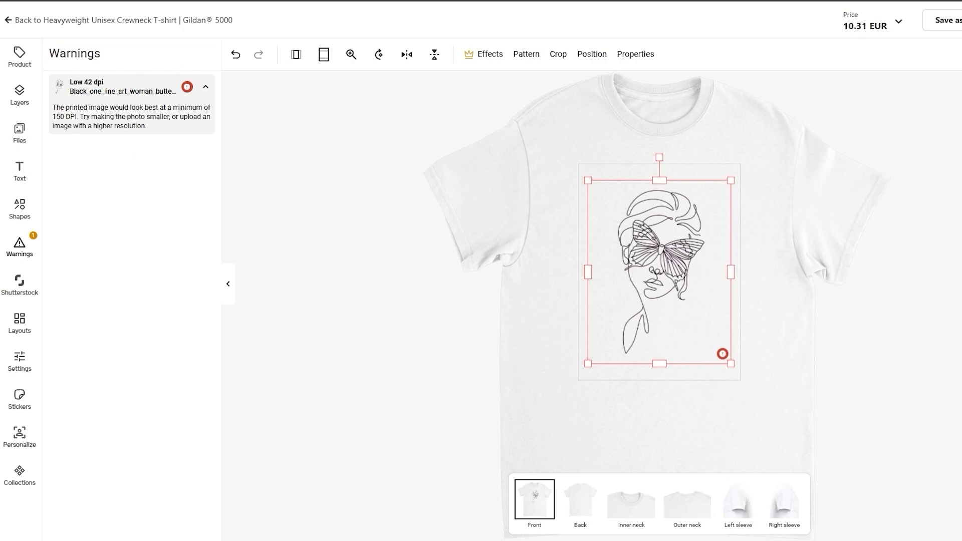
pyautogui.moveTo(732, 362); pyautogui.dragTo(651, 251)
pyautogui.click(652, 273)
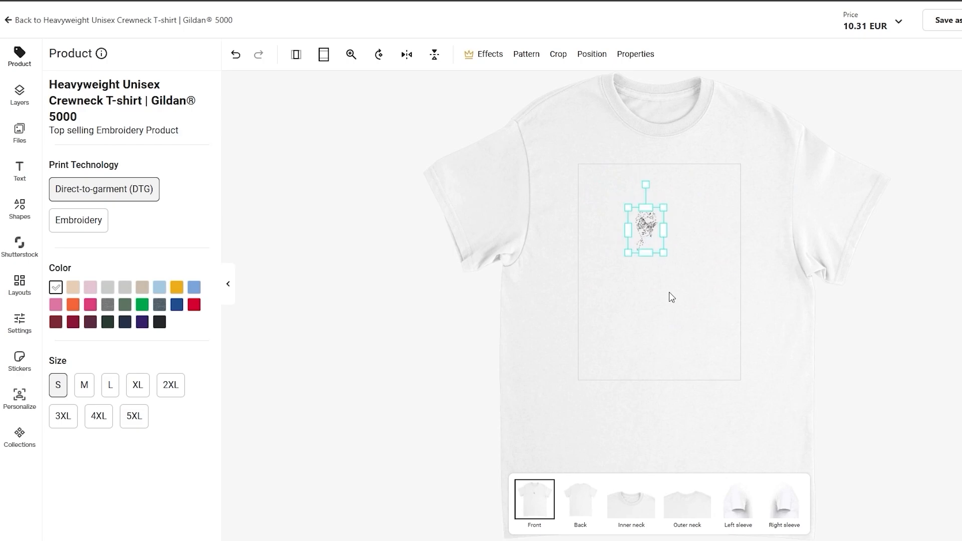
# Cancel the change to Embroidery and enlarge the butterfly artwork to fill the width of the front print area
pyautogui.click(84, 225)
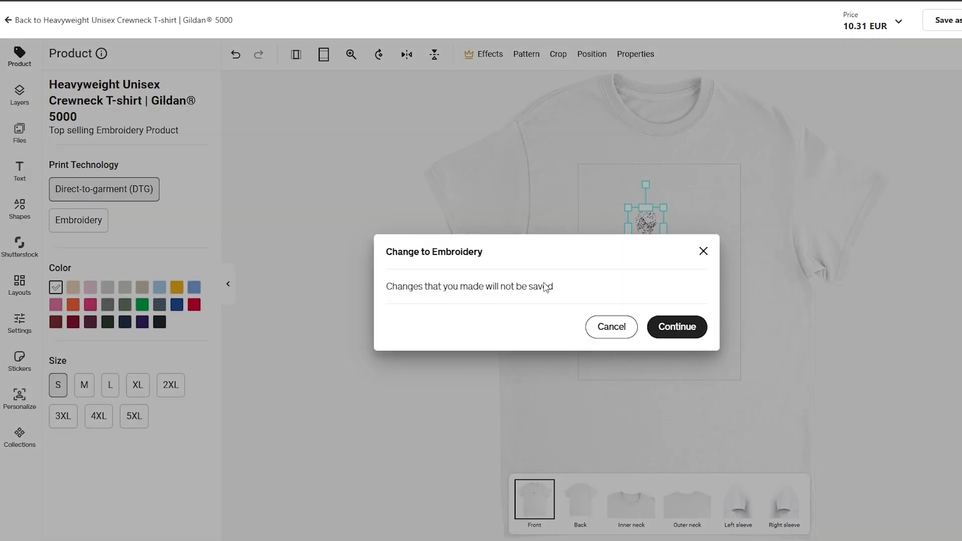
pyautogui.click(622, 334)
pyautogui.moveTo(664, 250); pyautogui.dragTo(740, 373)
pyautogui.moveTo(712, 241); pyautogui.dragTo(713, 245)
pyautogui.click(914, 313)
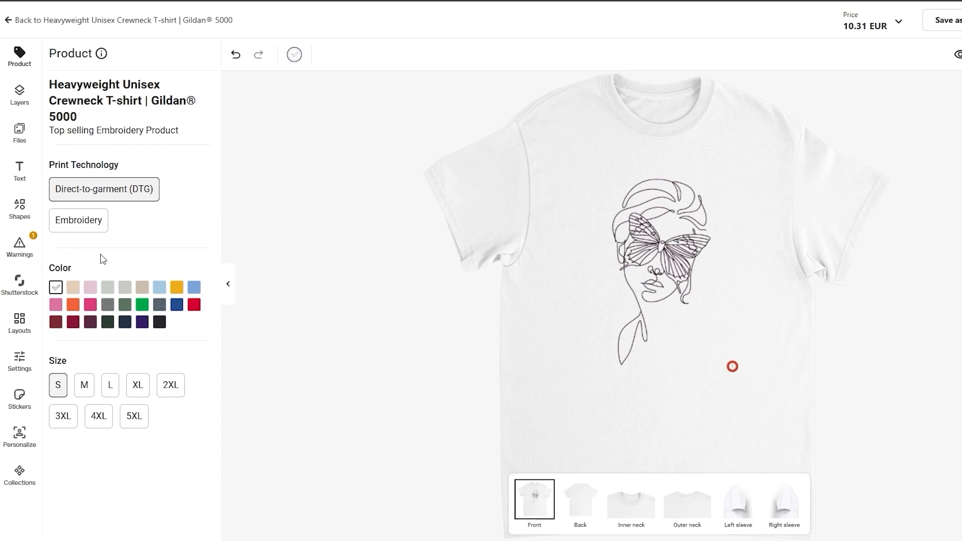
# Try the T-shirt in sand, light pink, Sport Grey, Ash and green, and return its colour to White
pyautogui.click(74, 288)
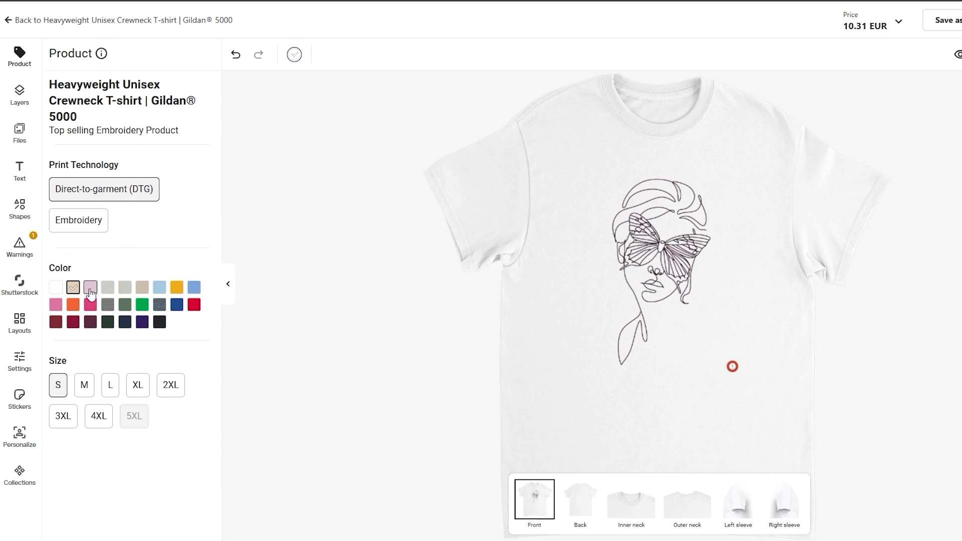
pyautogui.click(90, 289)
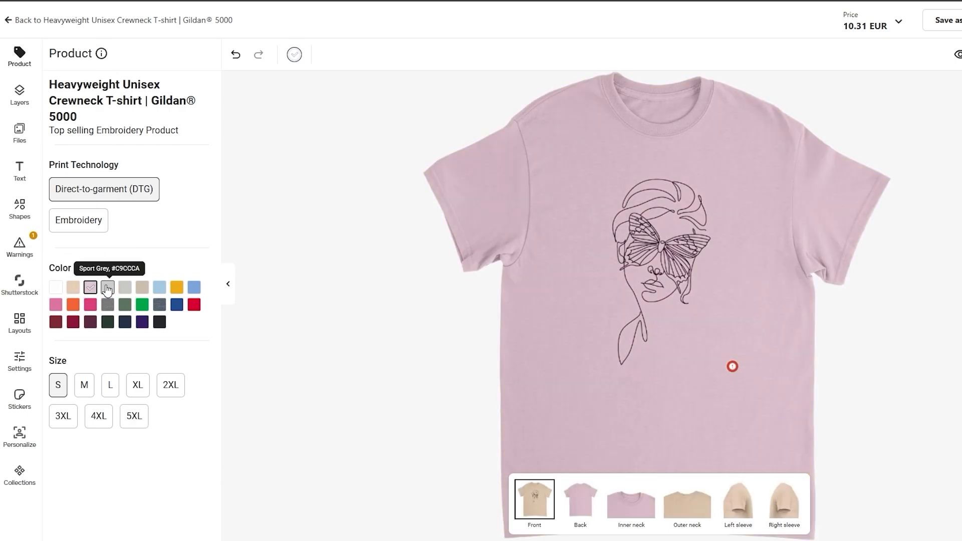
pyautogui.click(107, 288)
pyautogui.click(158, 289)
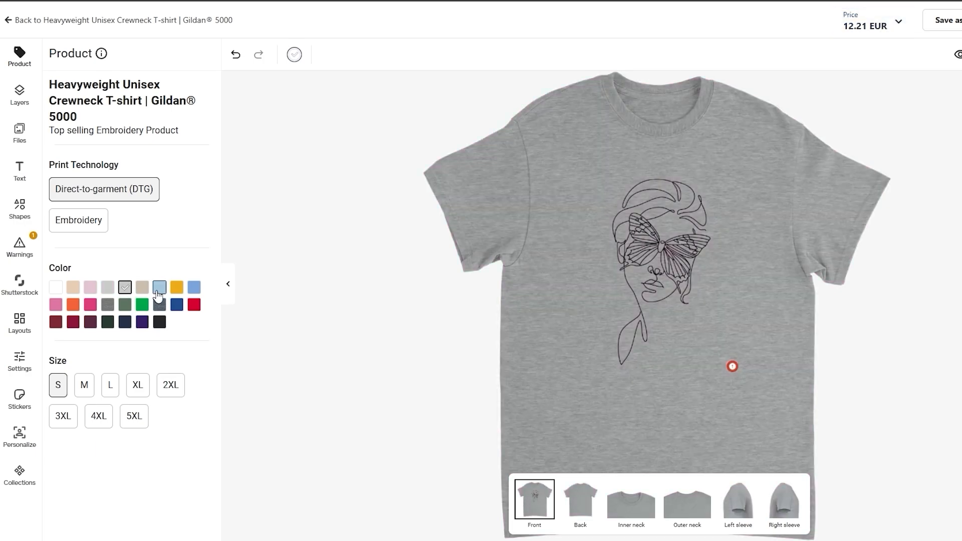
pyautogui.click(125, 288)
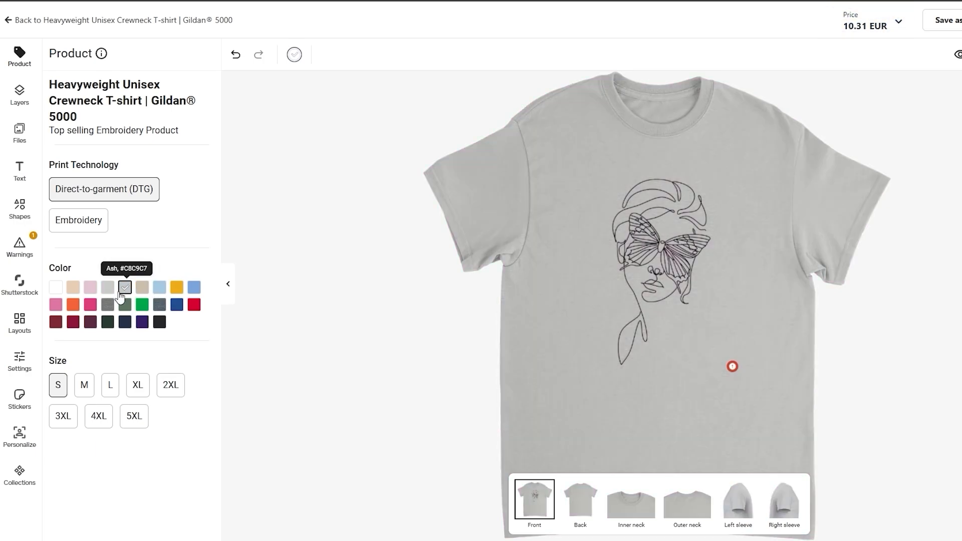
pyautogui.click(145, 307)
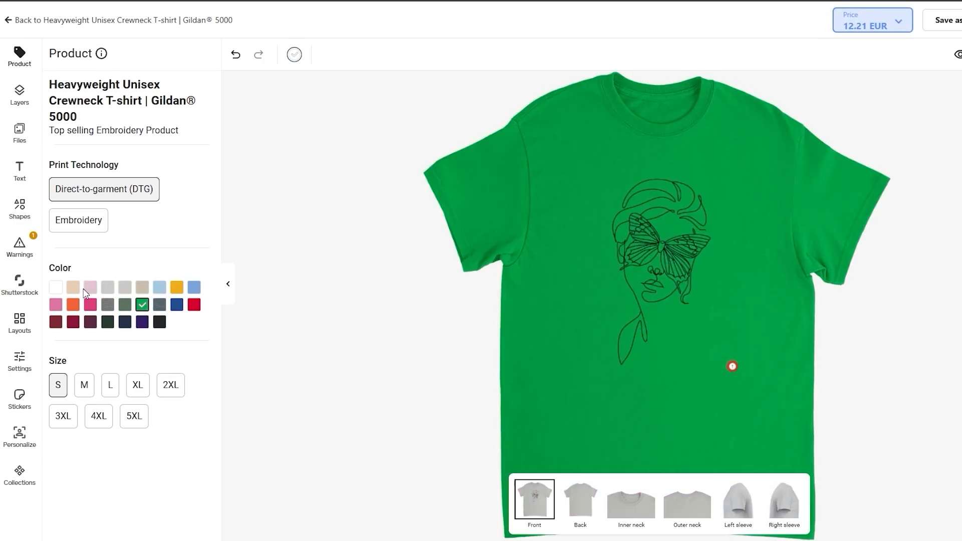
pyautogui.click(56, 288)
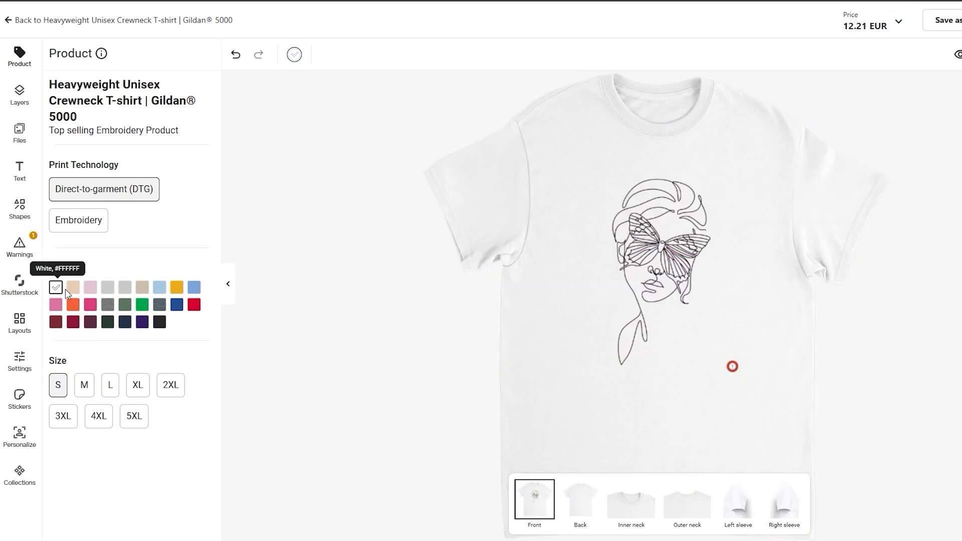
# Compare the sand, light pink and Sport Grey colours on the T-shirt and choose Ash
pyautogui.click(74, 289)
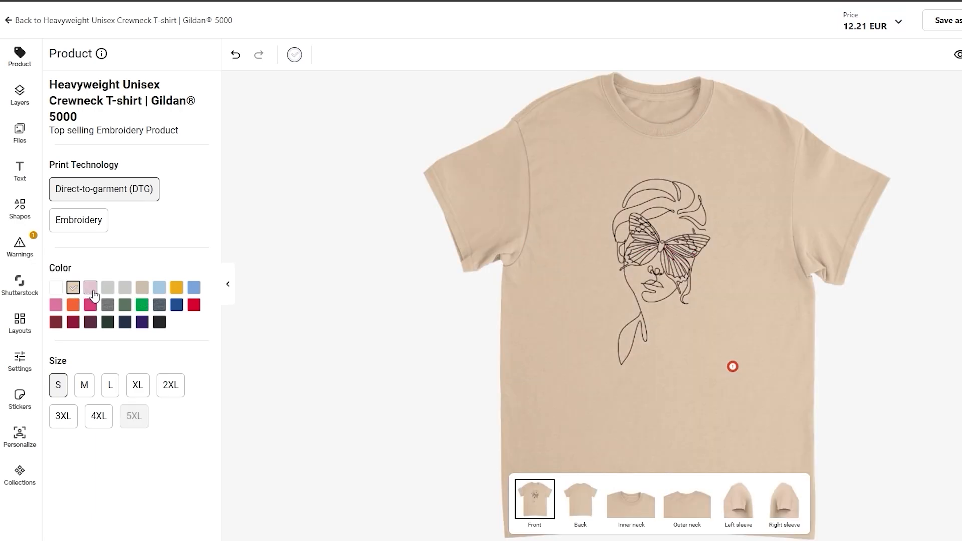
pyautogui.click(93, 291)
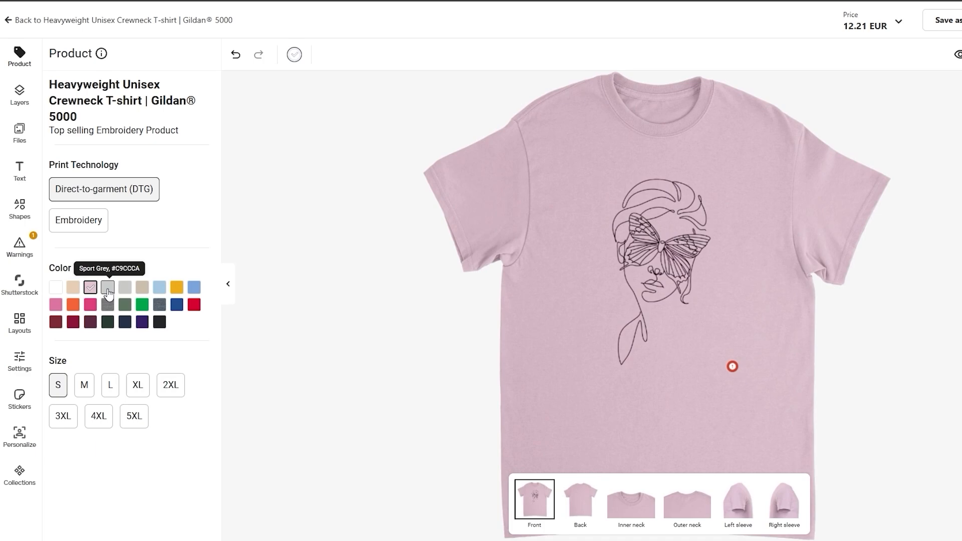
pyautogui.click(108, 290)
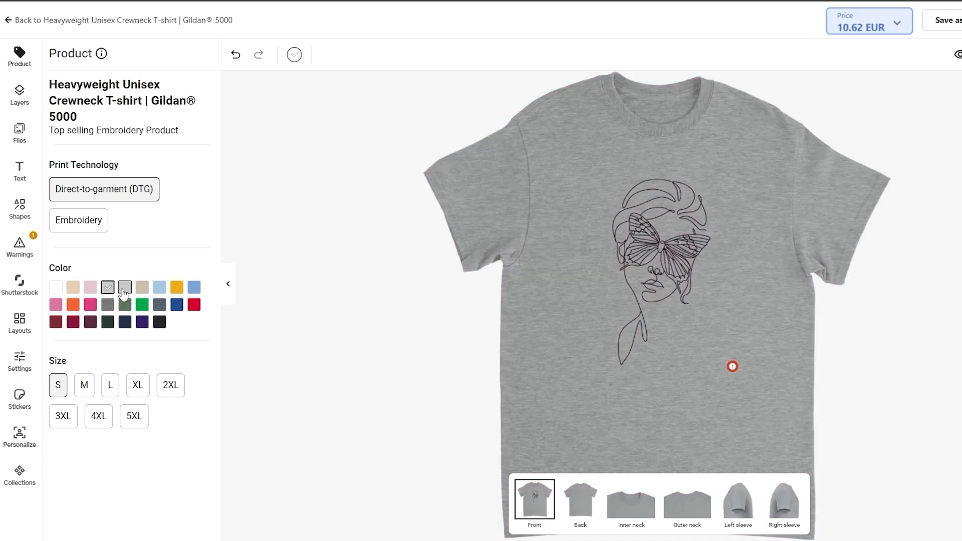
pyautogui.click(125, 289)
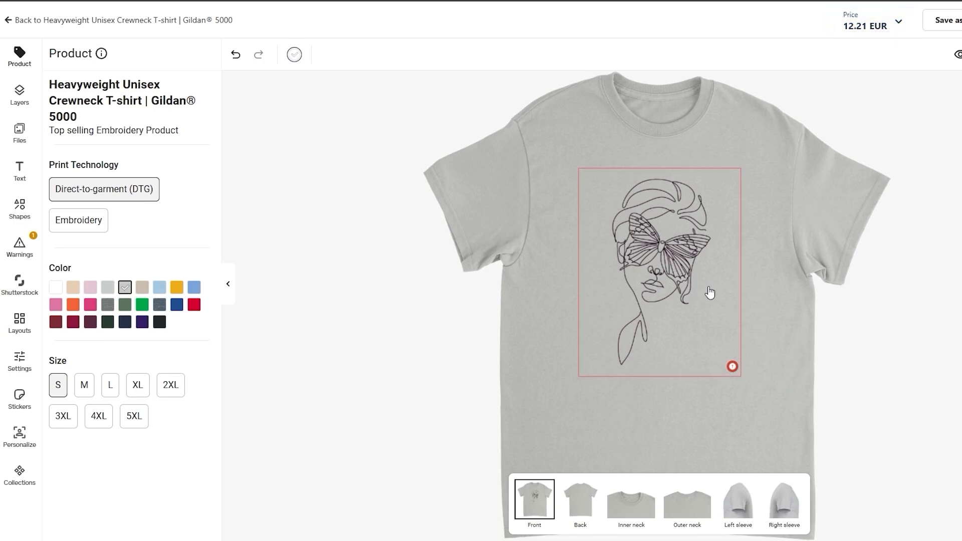
# Try the T-shirt in sizes M and XL and return it to size S
pyautogui.click(83, 389)
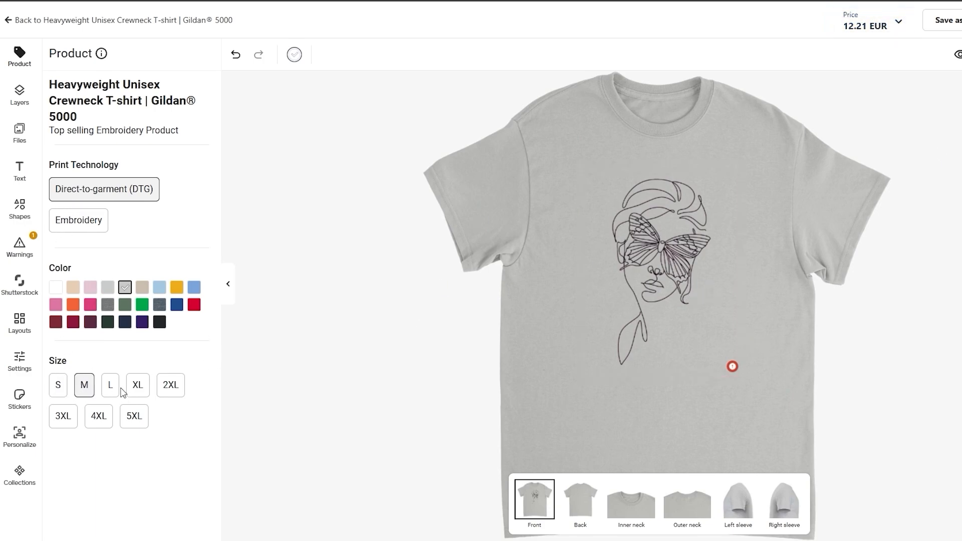
pyautogui.click(137, 386)
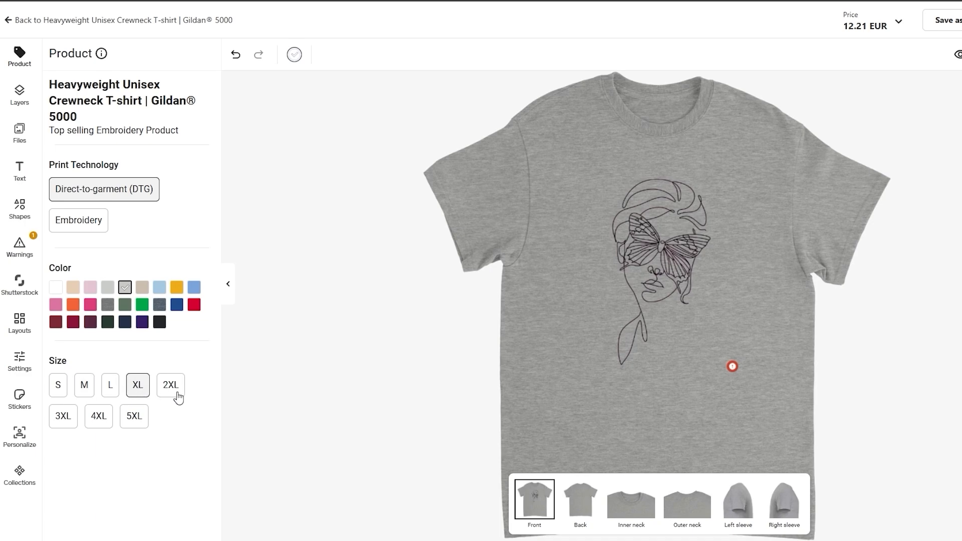
pyautogui.click(56, 394)
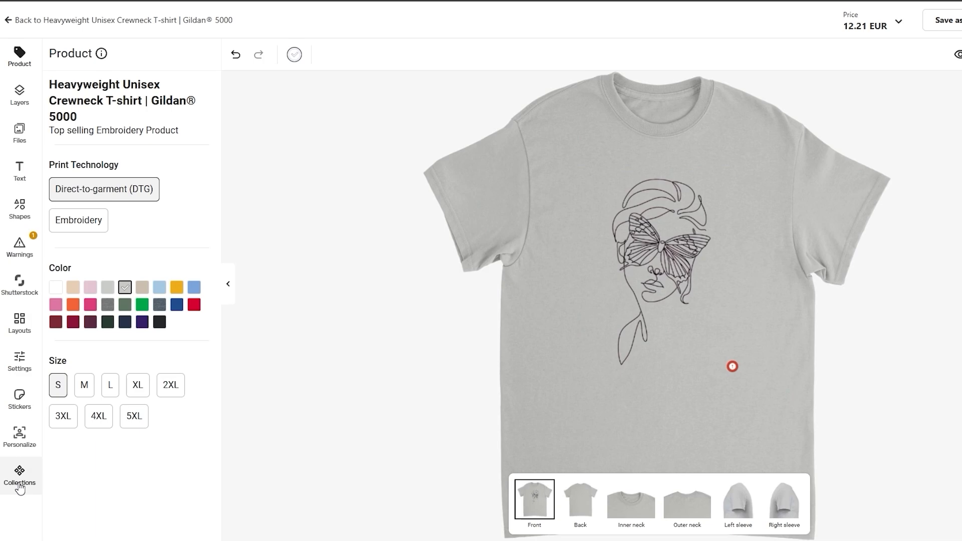
# Examine the editor's options for layers, files, text, shapes, warnings and Shutterstock images
pyautogui.click(23, 107)
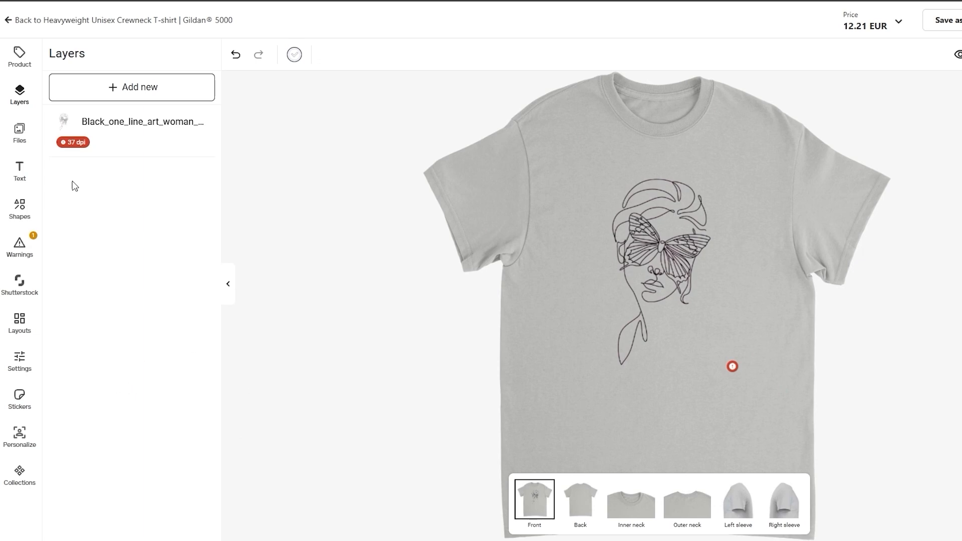
pyautogui.click(18, 131)
pyautogui.click(19, 172)
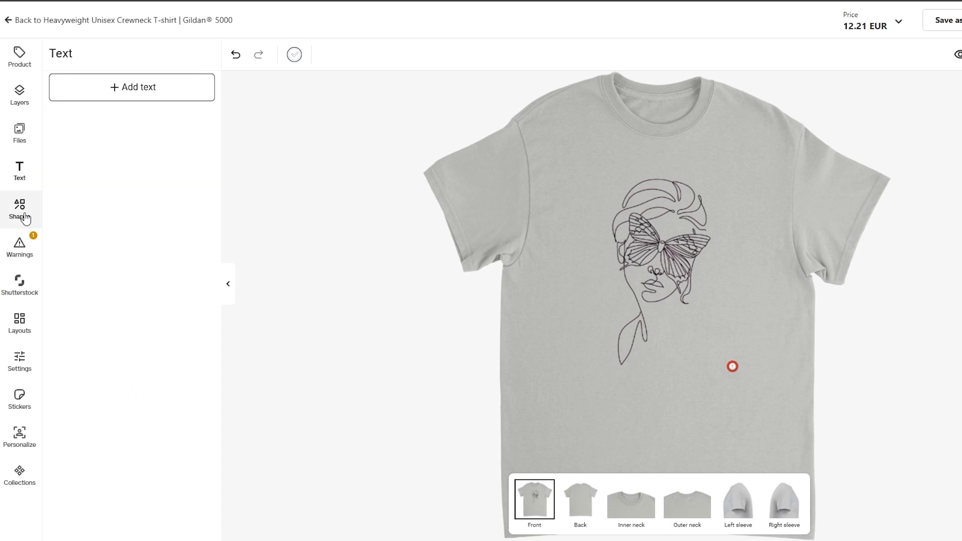
pyautogui.click(23, 211)
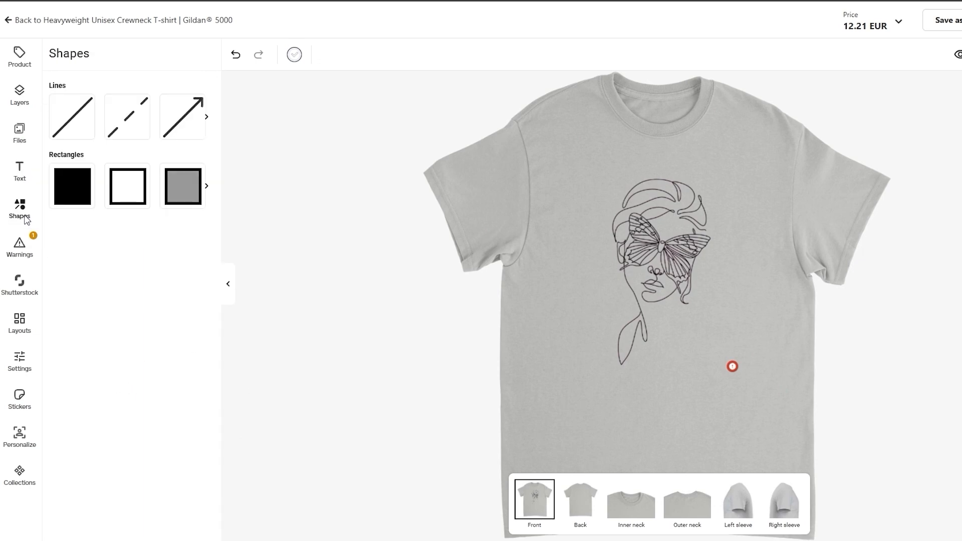
pyautogui.click(21, 251)
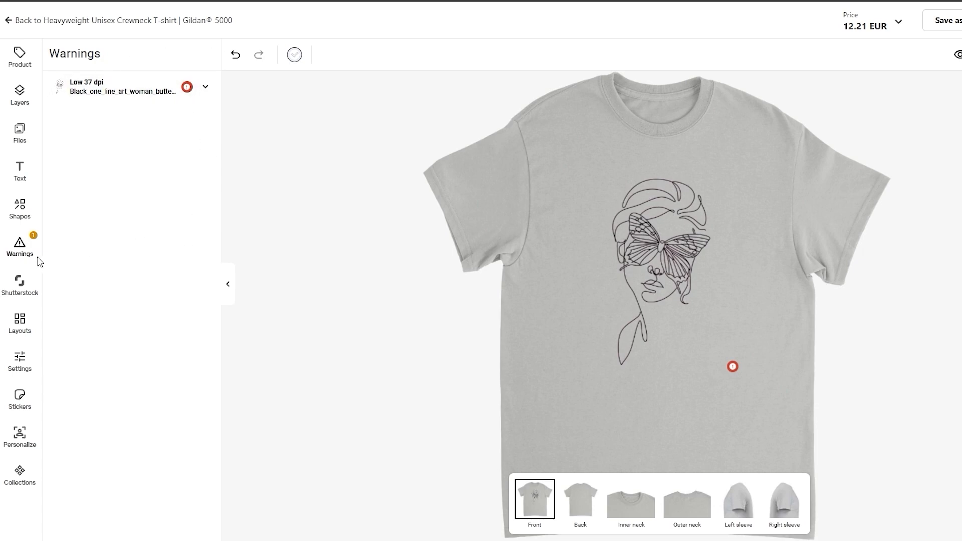
pyautogui.click(20, 285)
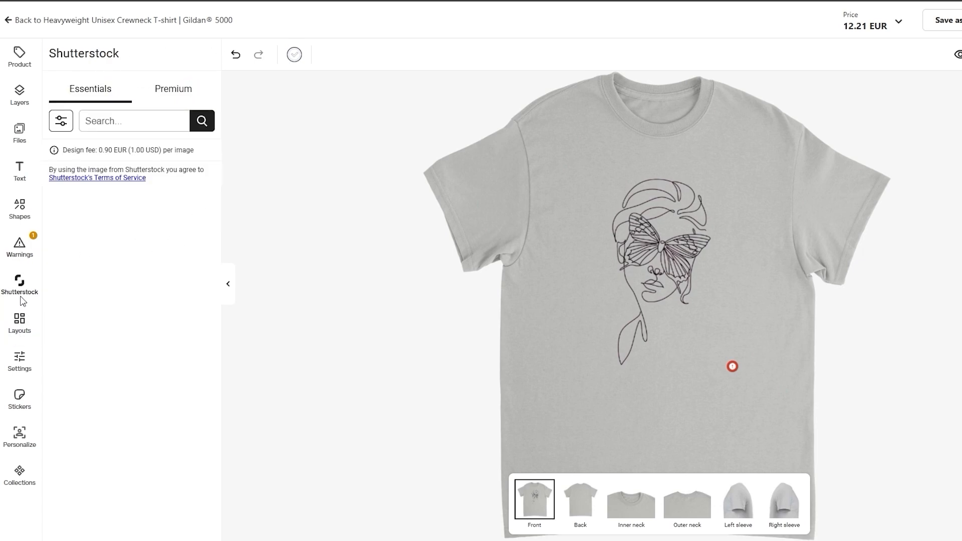
# Try a nine-image grid layout with sample text on the T-shirt's front, and undo it
pyautogui.click(25, 342)
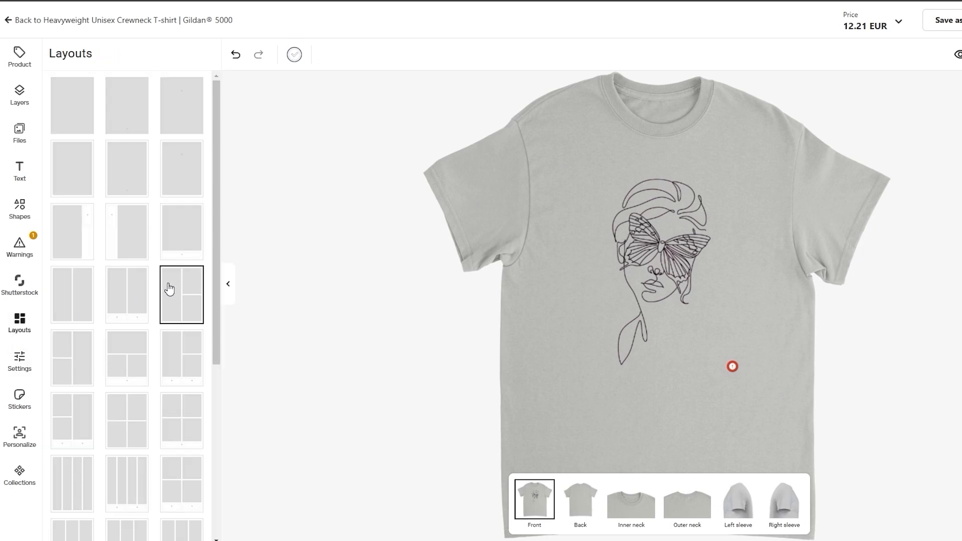
pyautogui.scroll(-2, 170, 351)
pyautogui.scroll(-2, 150, 391)
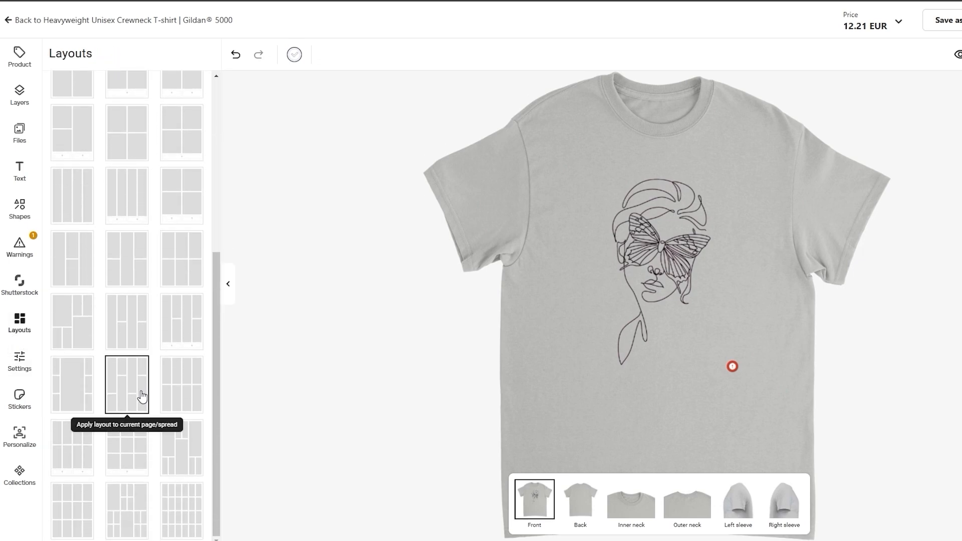
pyautogui.click(141, 450)
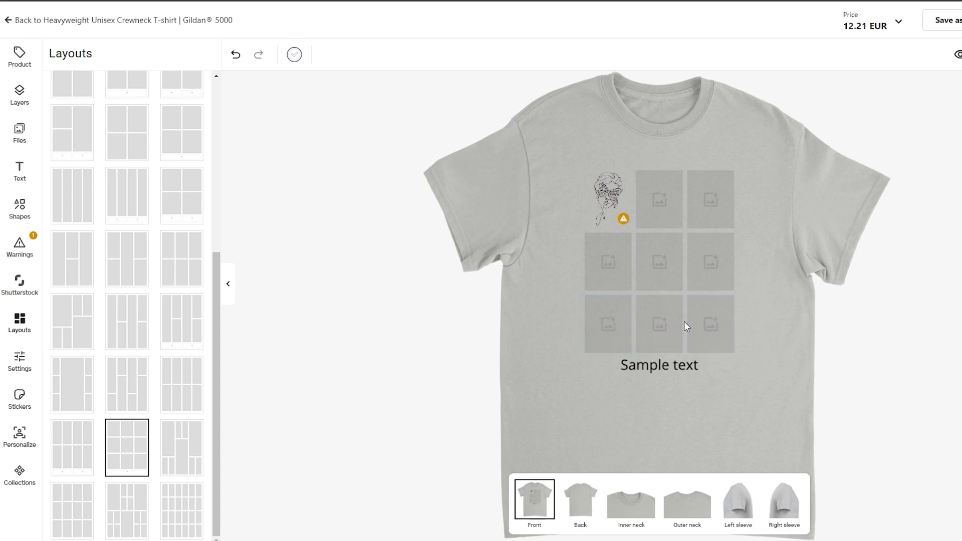
pyautogui.hotkey('ctrl', 'z')
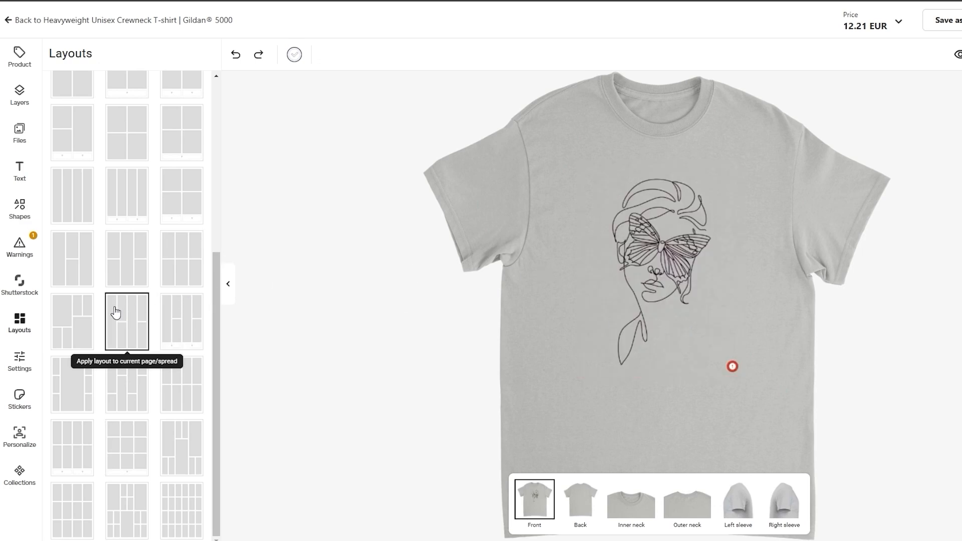
# Toggle the 10x10mm grid on and off in the editor settings and browse the sticker graphics
pyautogui.click(14, 367)
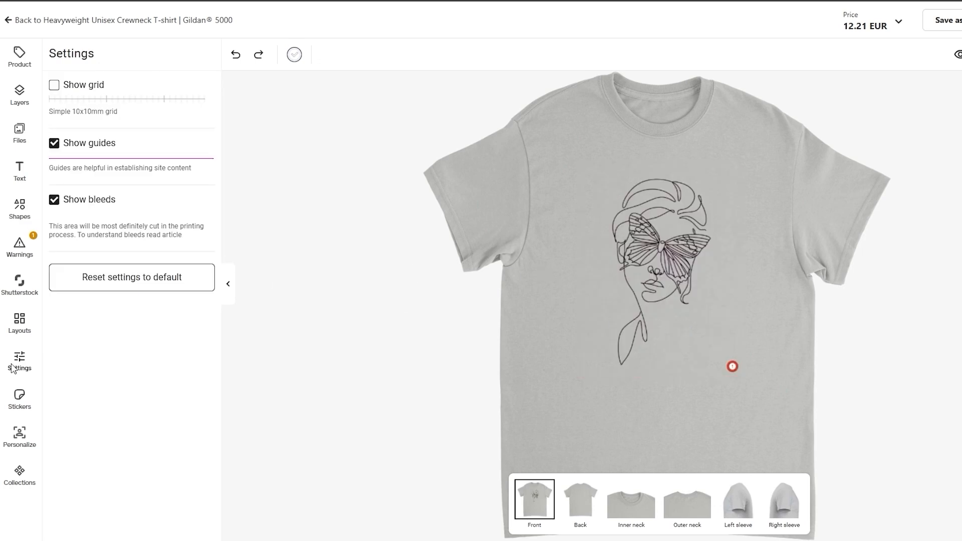
pyautogui.click(54, 85)
pyautogui.click(55, 85)
pyautogui.click(20, 398)
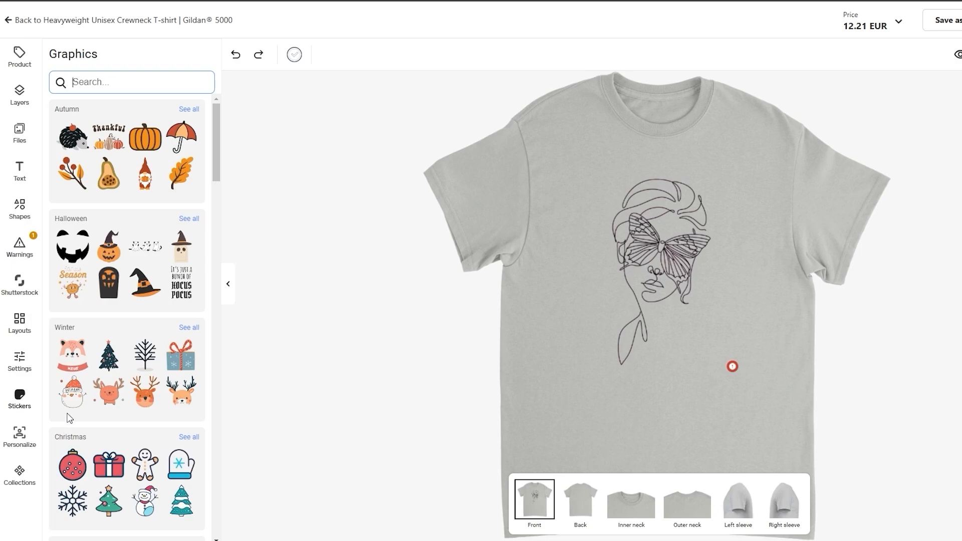
pyautogui.scroll(-1, 183, 247)
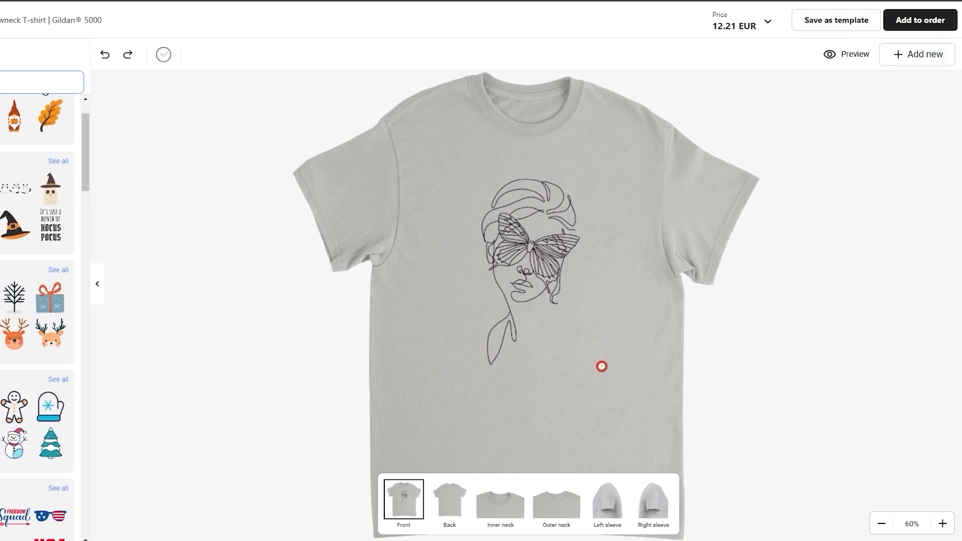
# Add the designed T-shirt to an order and review the draft order's product and price summary
pyautogui.click(934, 26)
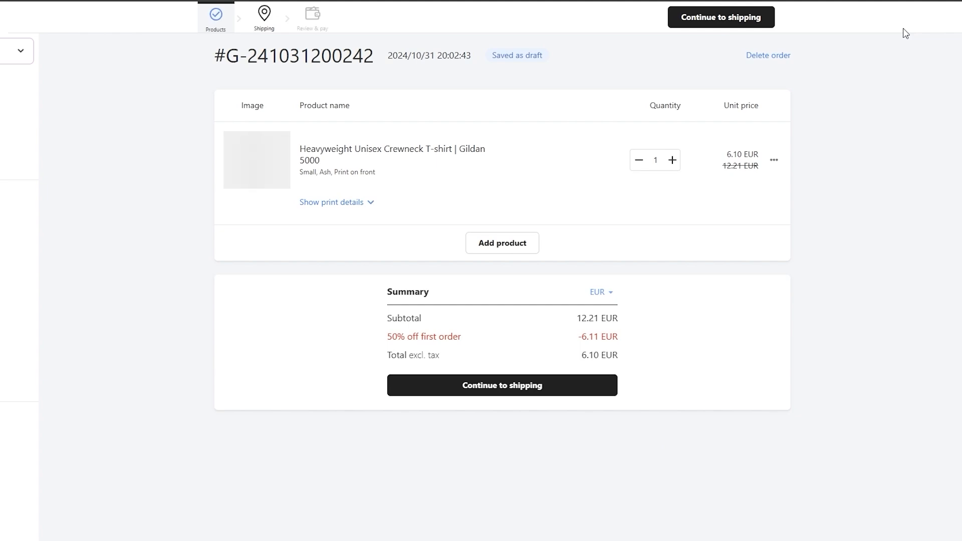
pyautogui.scroll(-1, 474, 233)
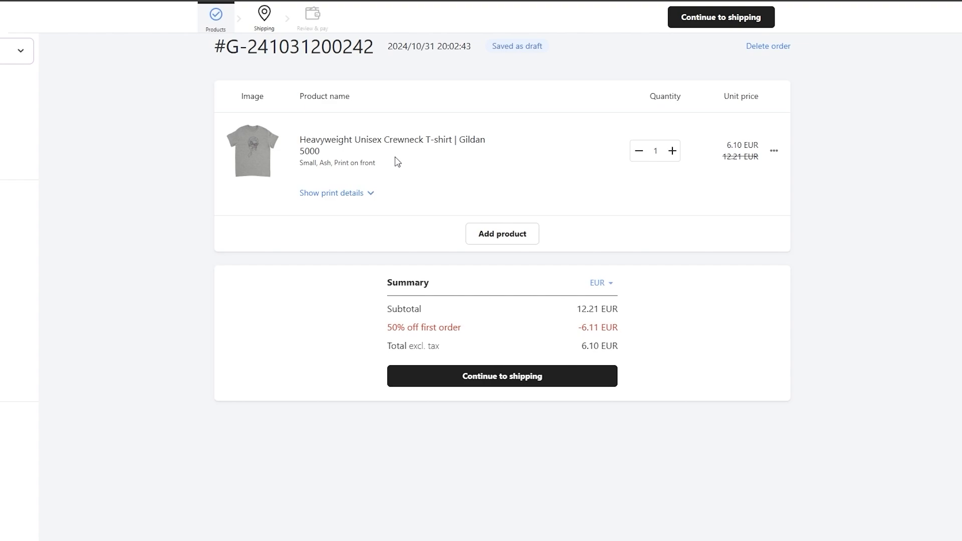
# Return to the dashboard home page and look through its order offer and getting-started content
pyautogui.click(14, 83)
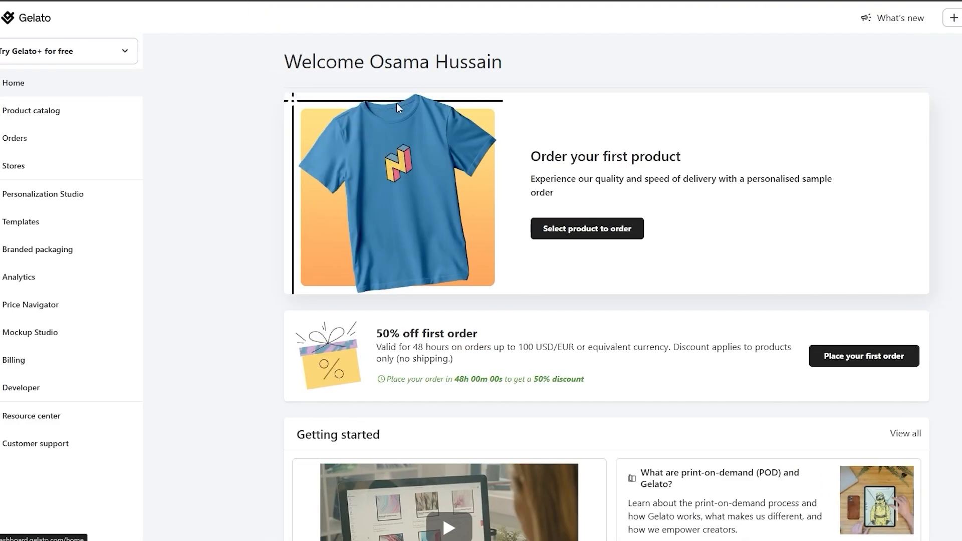
pyautogui.scroll(-5, 303, 214)
pyautogui.scroll(-10, 303, 214)
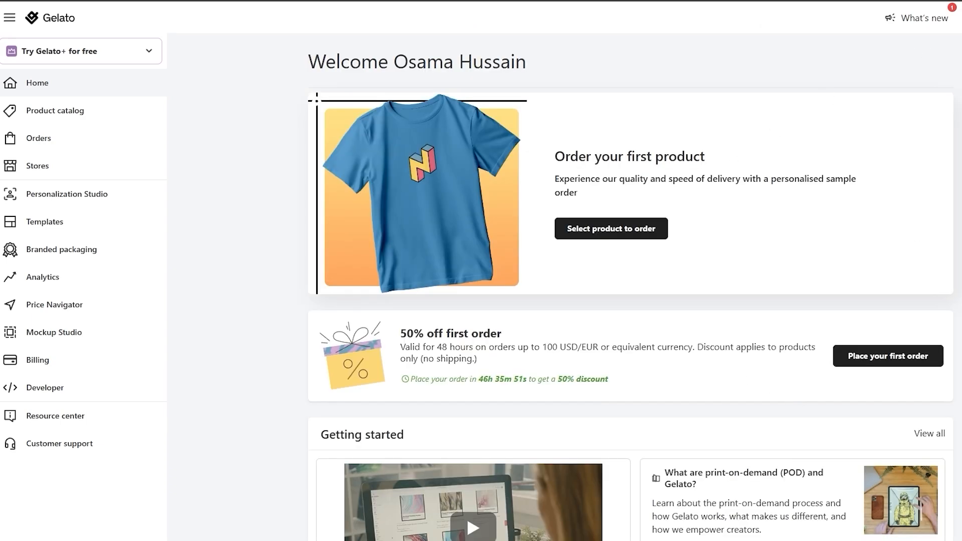
# Start creating a single product and show the product catalog to choose from instead of the saved templates
pyautogui.click(924, 18)
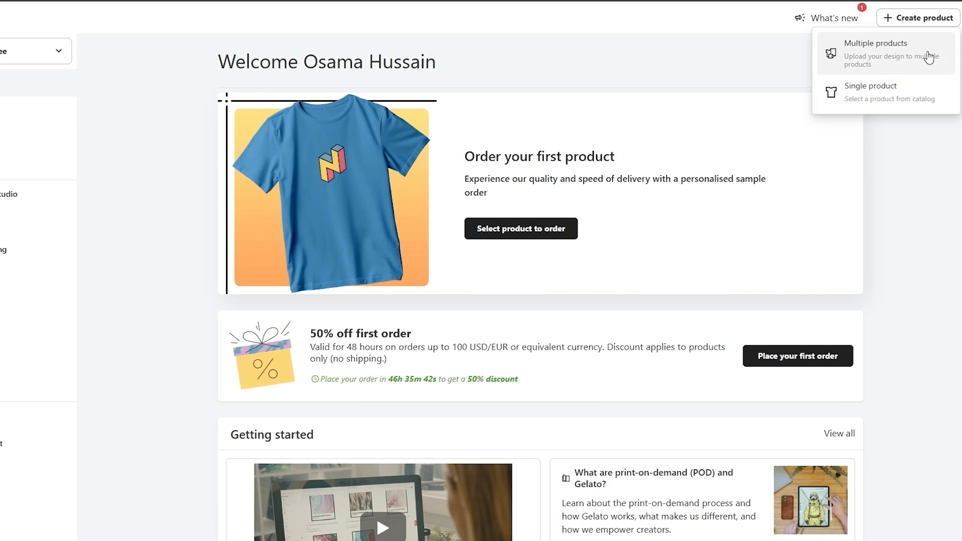
pyautogui.click(897, 92)
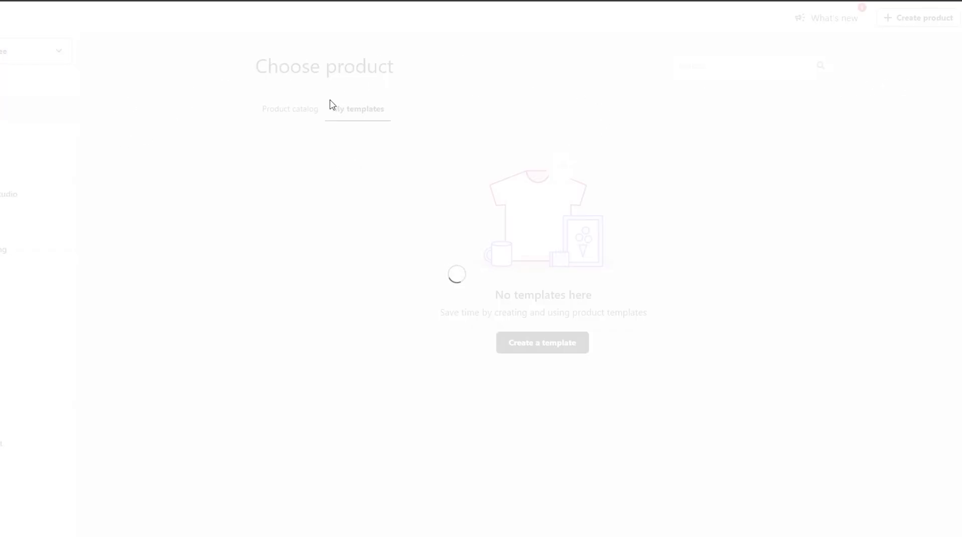
pyautogui.moveTo(254, 68); pyautogui.dragTo(399, 71)
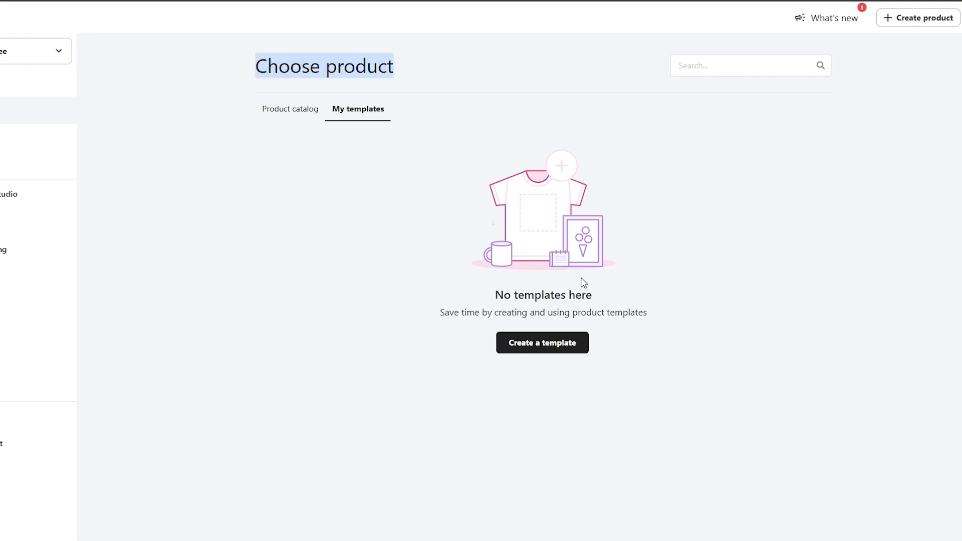
pyautogui.click(258, 110)
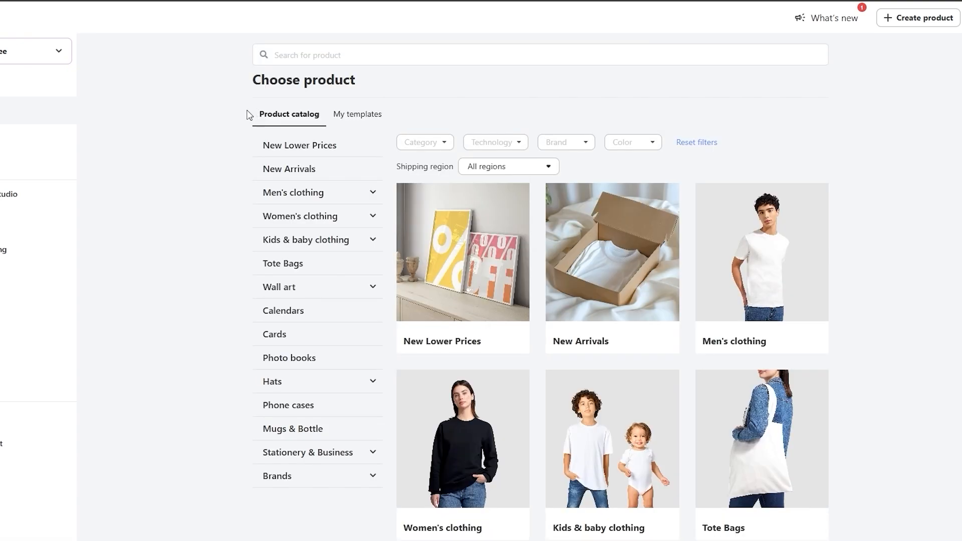
# Look through the product catalog categories and the photo books, canvas and posters offered under New Lower Prices
pyautogui.scroll(-10, 854, 281)
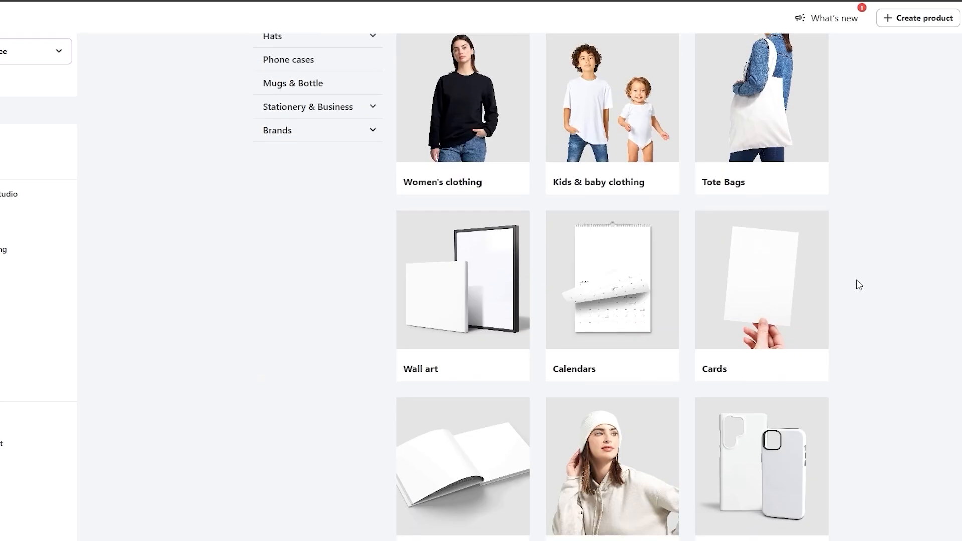
pyautogui.scroll(8, 858, 280)
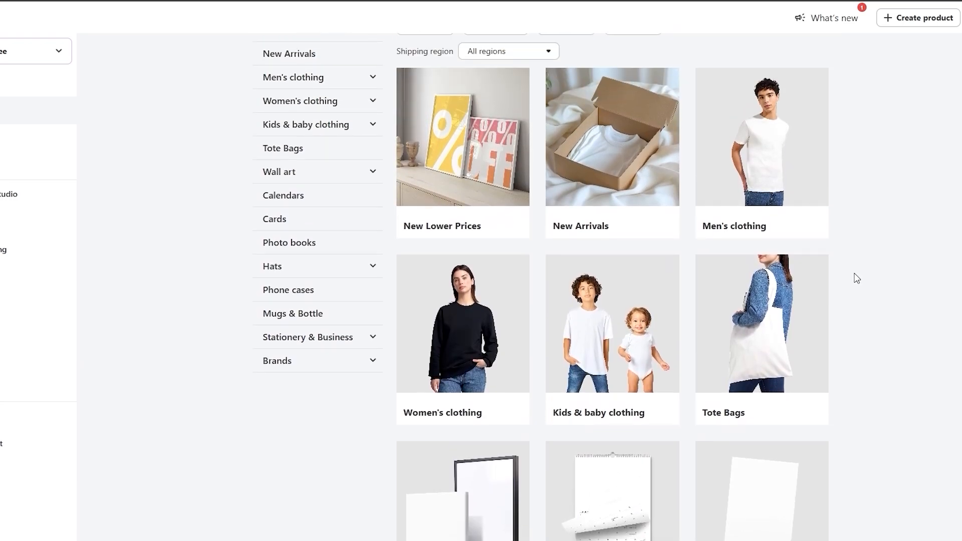
pyautogui.click(470, 189)
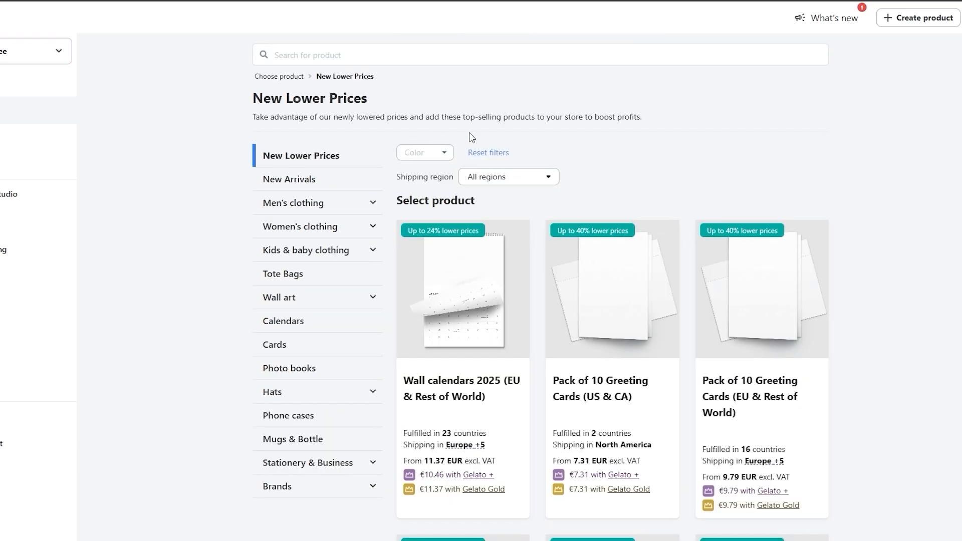
pyautogui.scroll(-10, 856, 205)
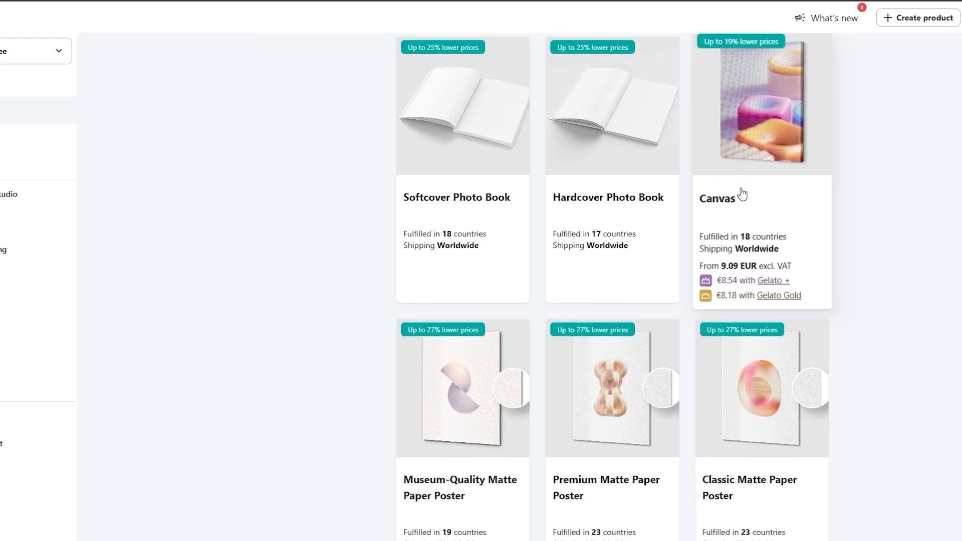
pyautogui.scroll(-3, 742, 196)
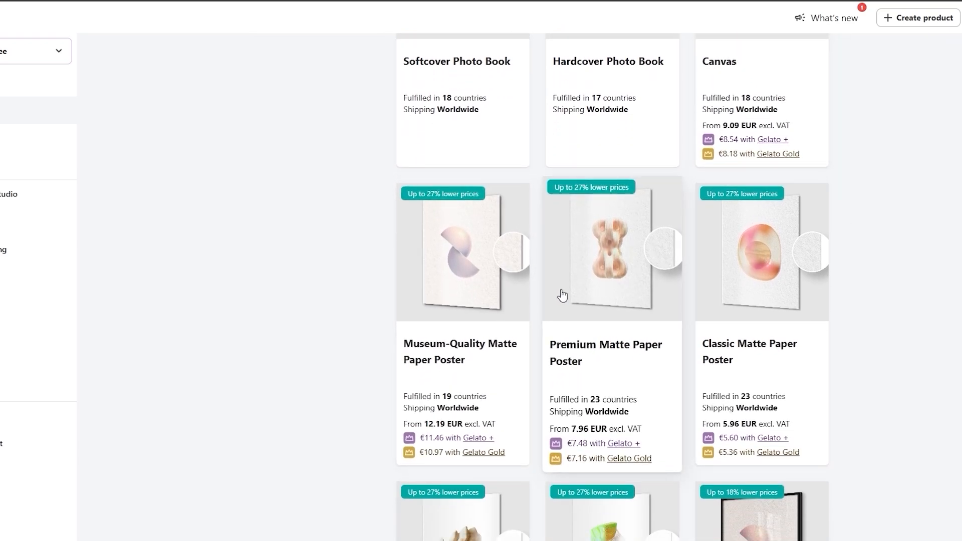
pyautogui.scroll(2, 643, 308)
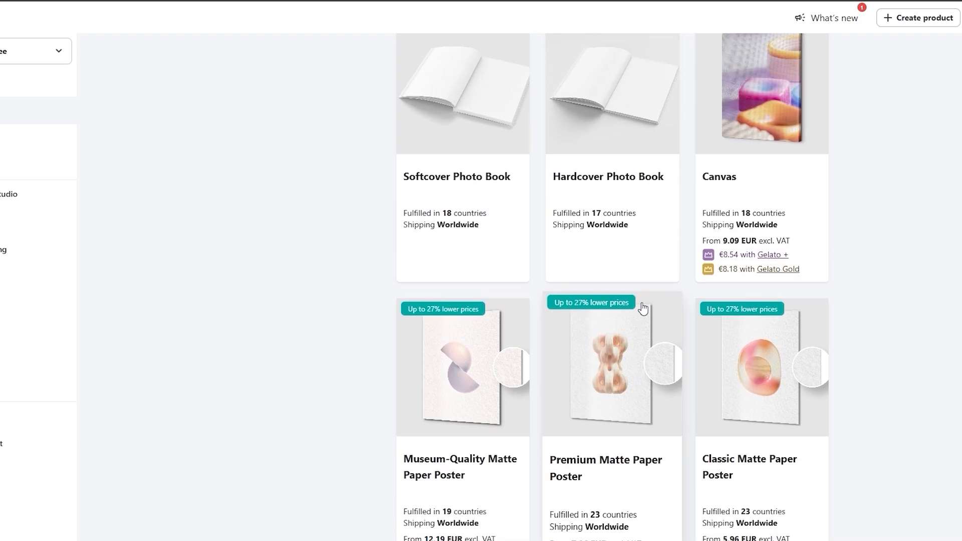
pyautogui.scroll(-2, 643, 308)
pyautogui.scroll(2, 643, 308)
pyautogui.scroll(-7, 643, 308)
pyautogui.scroll(2, 565, 373)
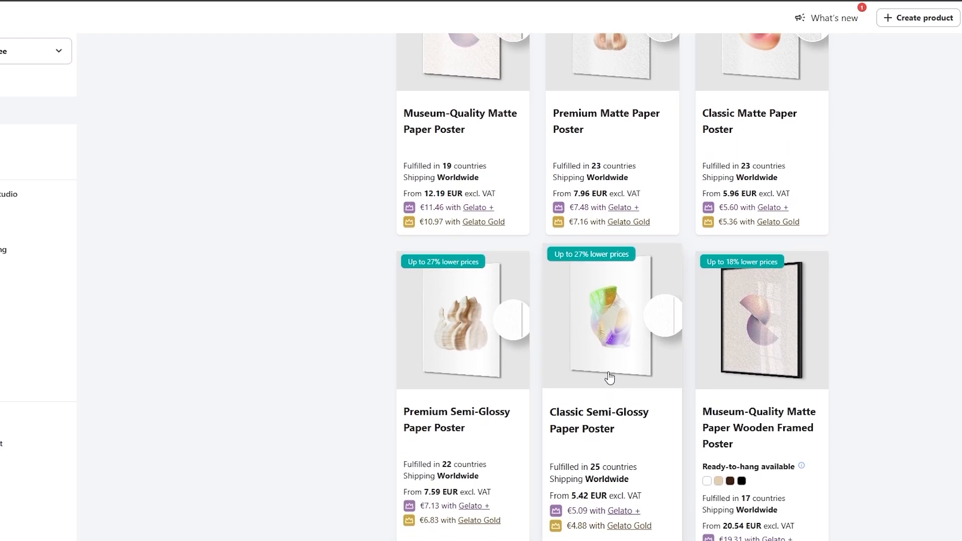
pyautogui.scroll(-8, 608, 431)
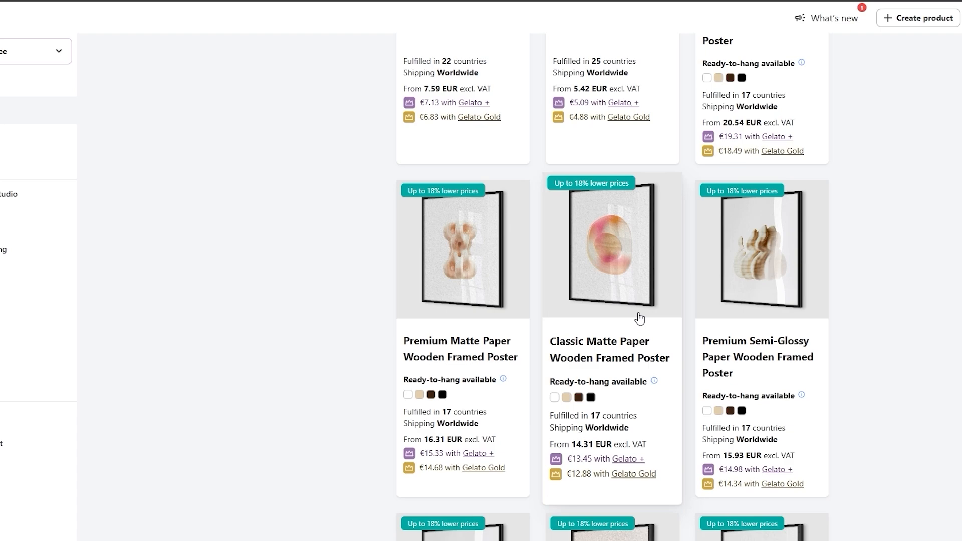
# Start creating a template and choose the Classic Matte Paper Wooden Framed Poster from New Lower Prices
pyautogui.click(552, 259)
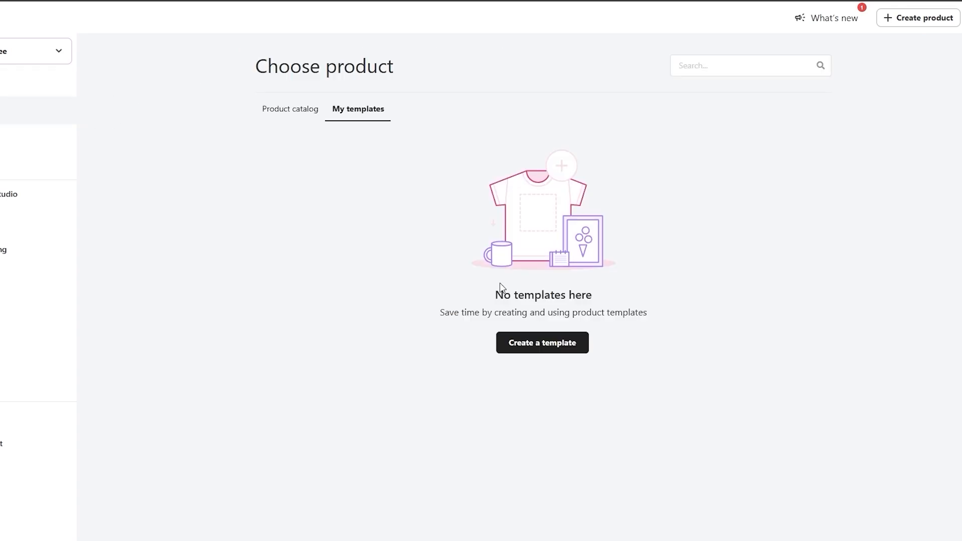
pyautogui.click(536, 342)
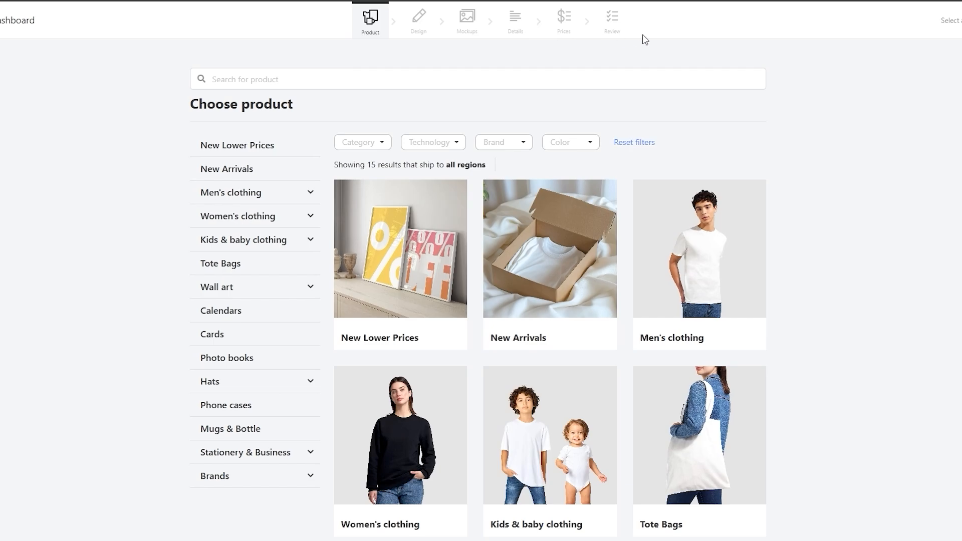
pyautogui.click(389, 224)
pyautogui.scroll(-15, 509, 371)
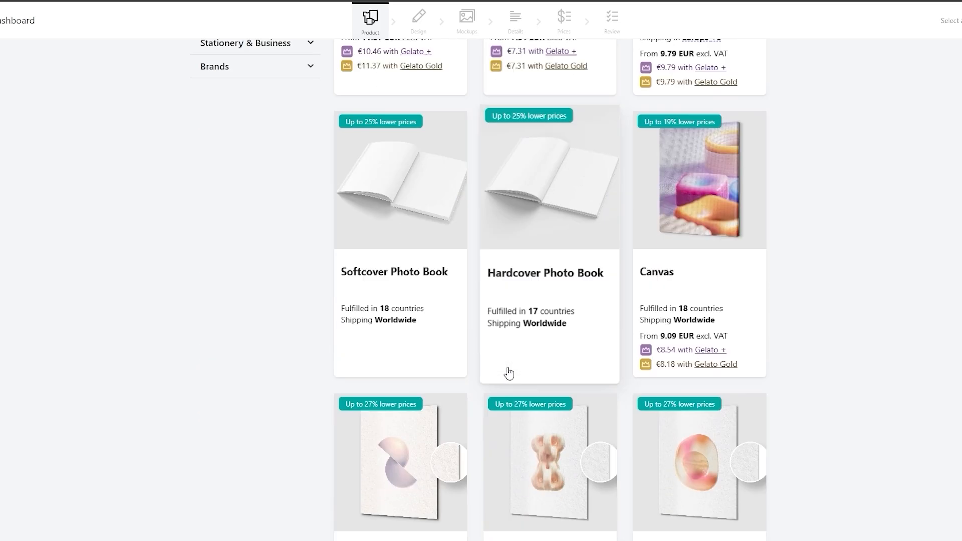
pyautogui.scroll(-12, 506, 369)
pyautogui.click(557, 237)
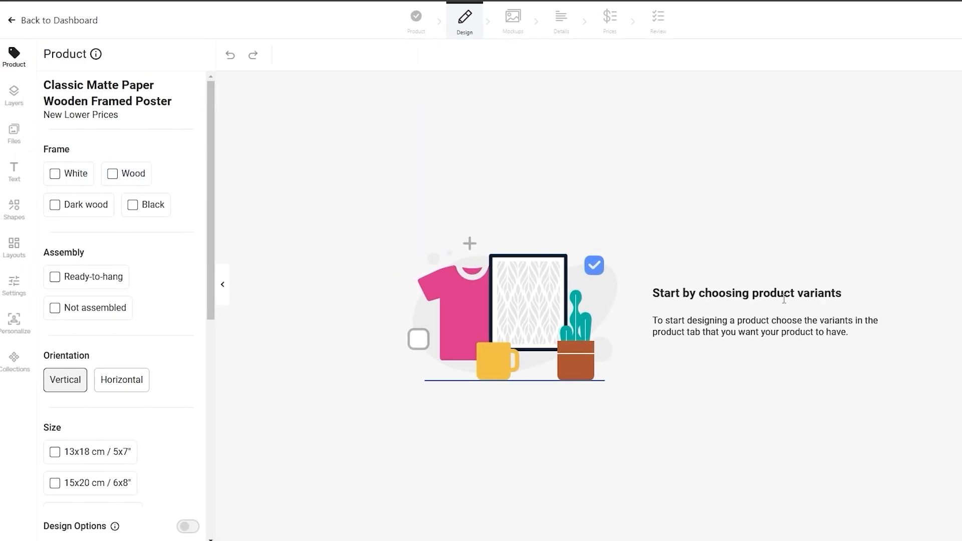
# Offer the framed poster in all four frame finishes: White, Wood, Dark wood and Black
pyautogui.click(60, 175)
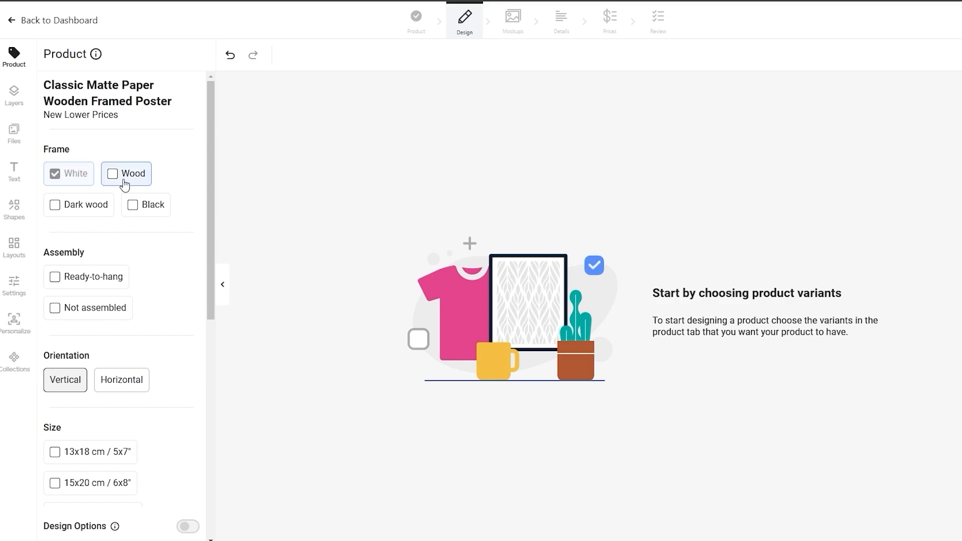
pyautogui.click(124, 181)
pyautogui.click(96, 206)
pyautogui.click(132, 206)
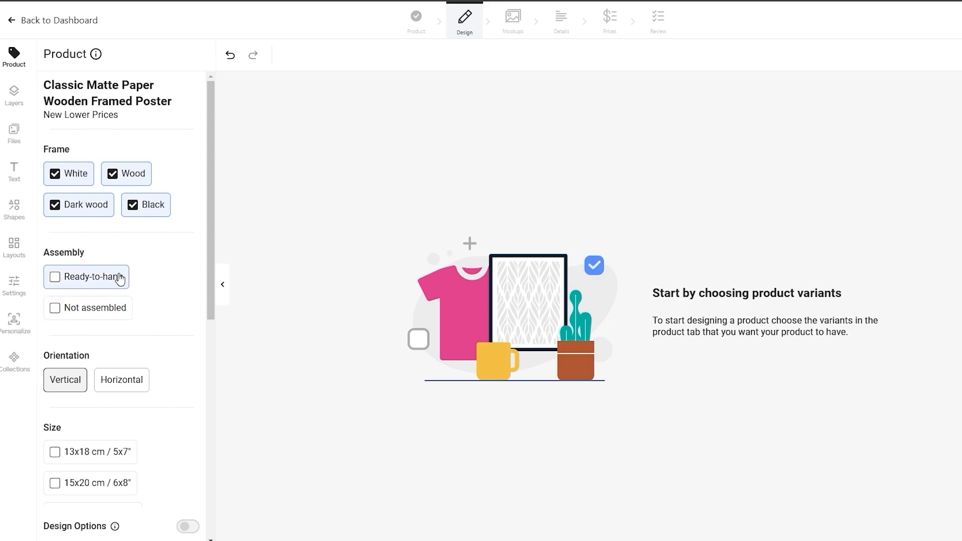
# Include the poster sizes 13x18 cm, A4 21x29.7 cm, 30x45 cm, 50x70 cm and 70x100 cm
pyautogui.scroll(-2, 120, 279)
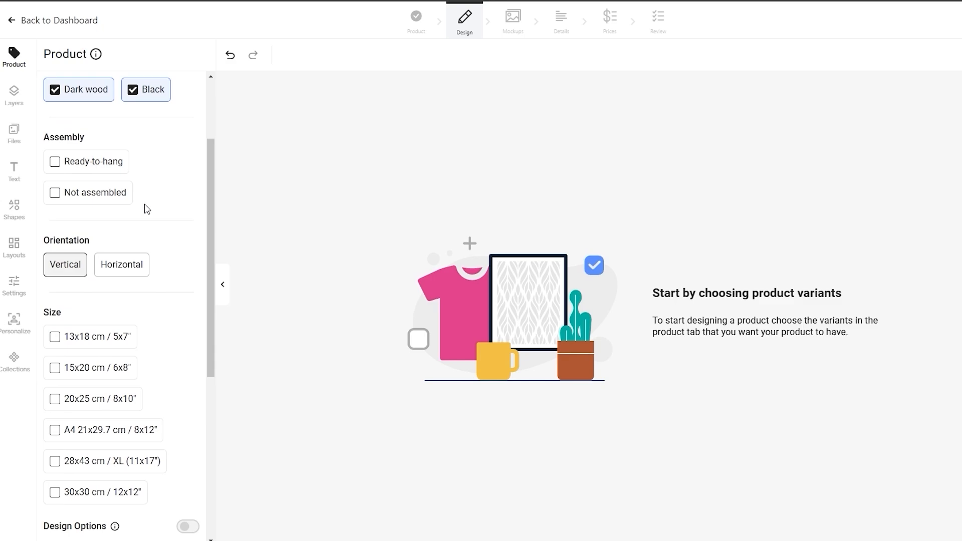
pyautogui.scroll(-6, 101, 181)
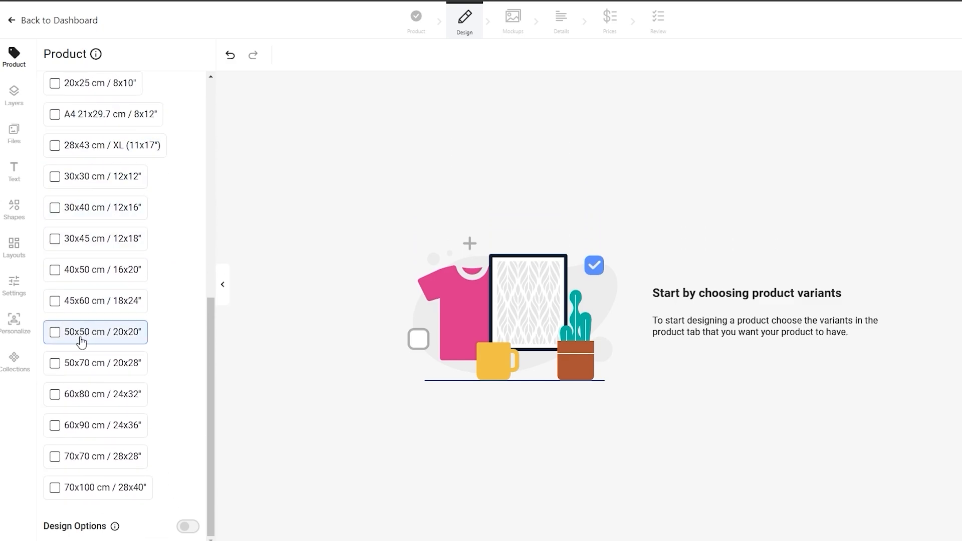
pyautogui.click(58, 488)
pyautogui.scroll(1, 67, 482)
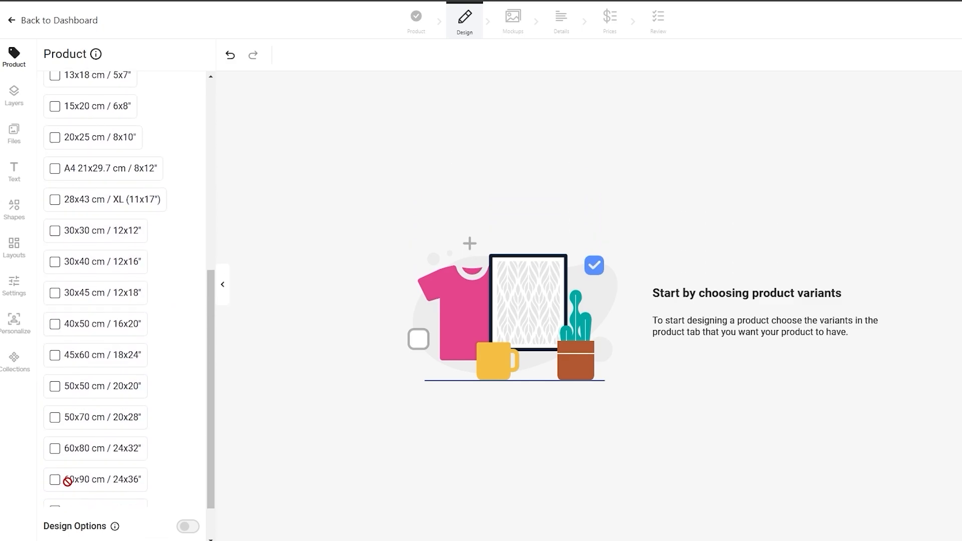
pyautogui.scroll(1, 67, 481)
pyautogui.click(70, 354)
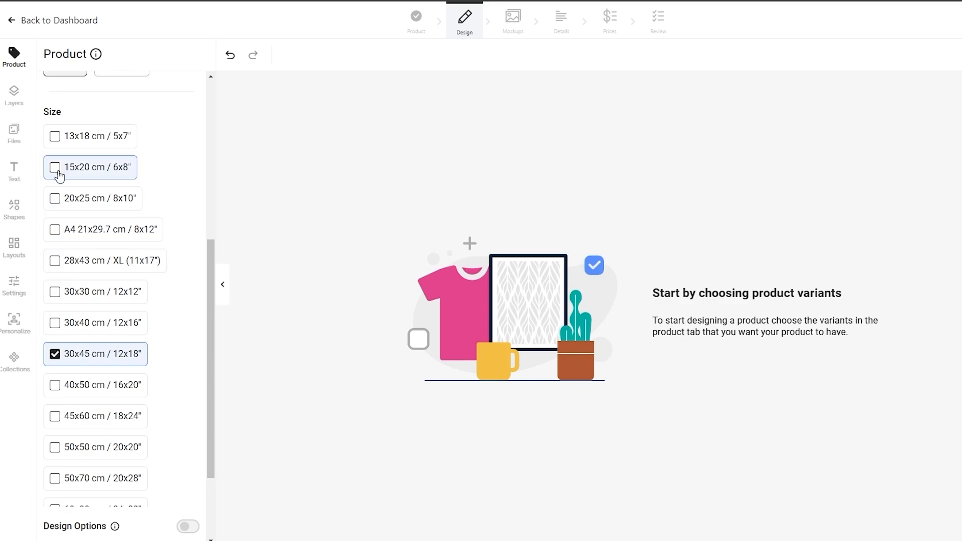
pyautogui.click(87, 140)
pyautogui.scroll(-2, 97, 206)
pyautogui.click(90, 362)
pyautogui.scroll(2, 100, 301)
pyautogui.click(107, 232)
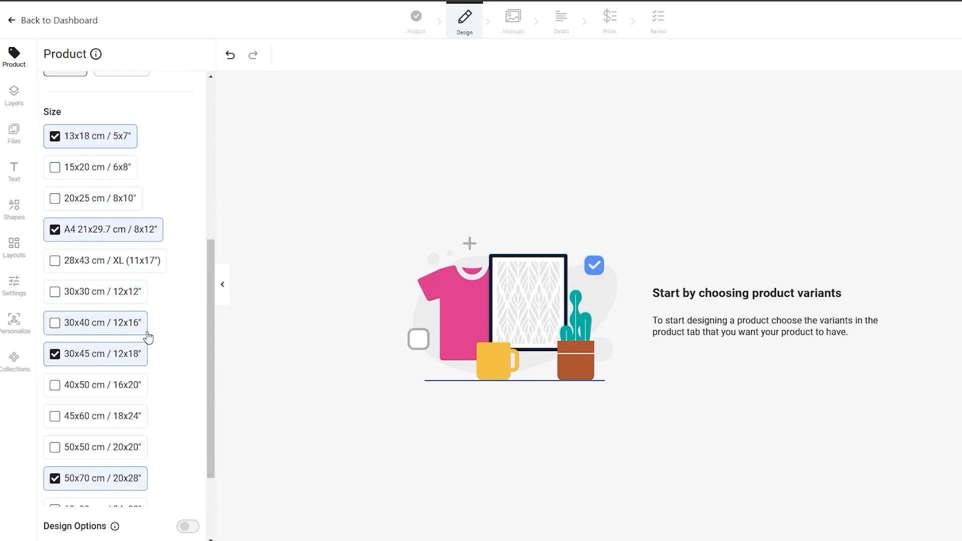
pyautogui.scroll(-2, 149, 338)
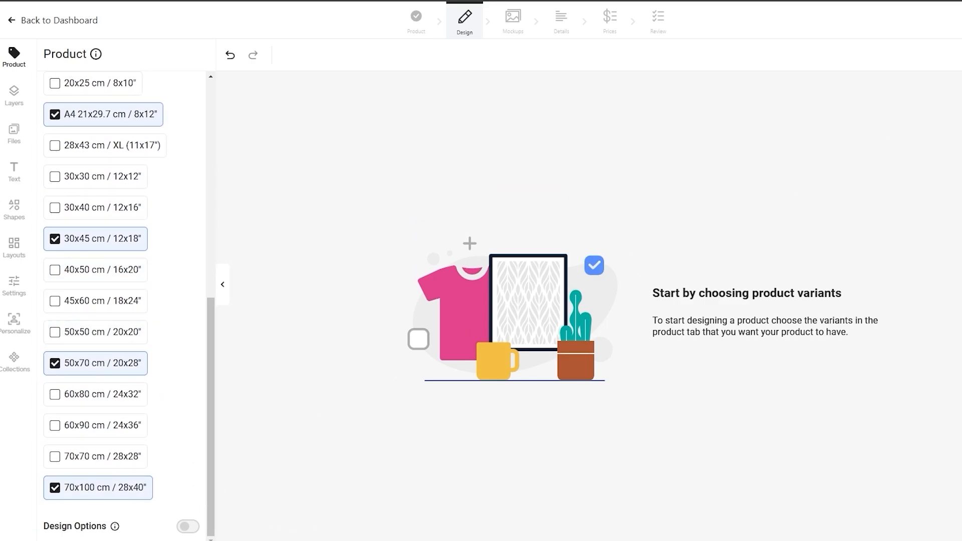
# Set the assembly to Not assembled and place the line drawing of the face with a butterfly on the poster
pyautogui.scroll(8, 100, 292)
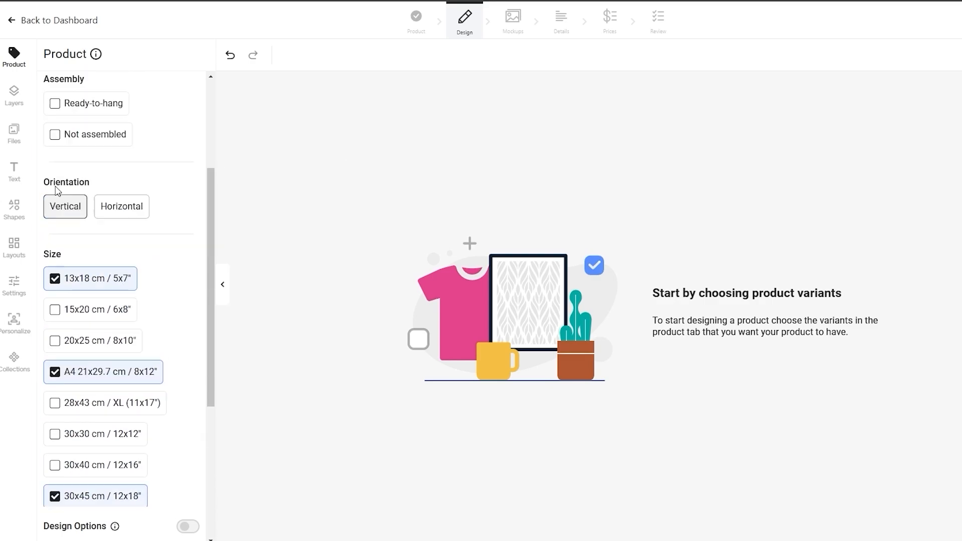
pyautogui.click(101, 309)
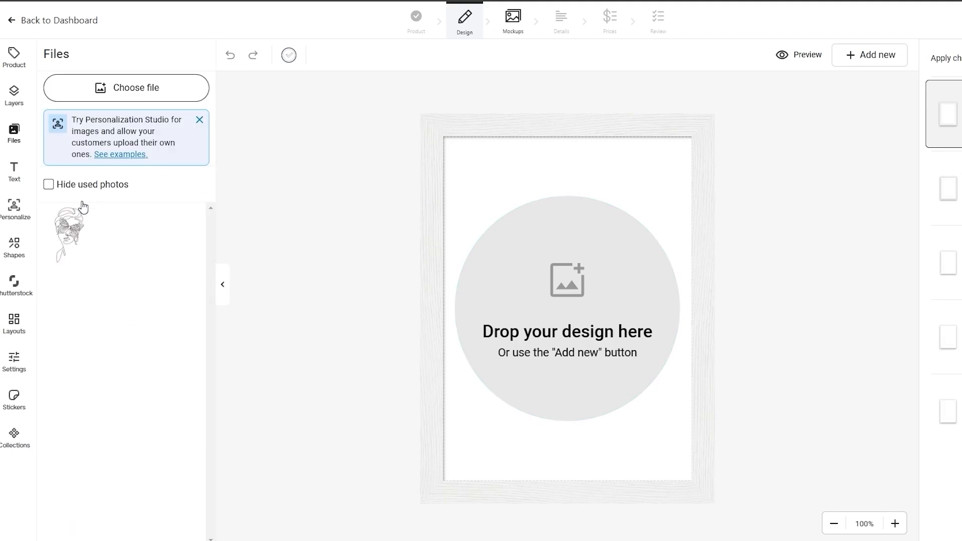
pyautogui.click(69, 226)
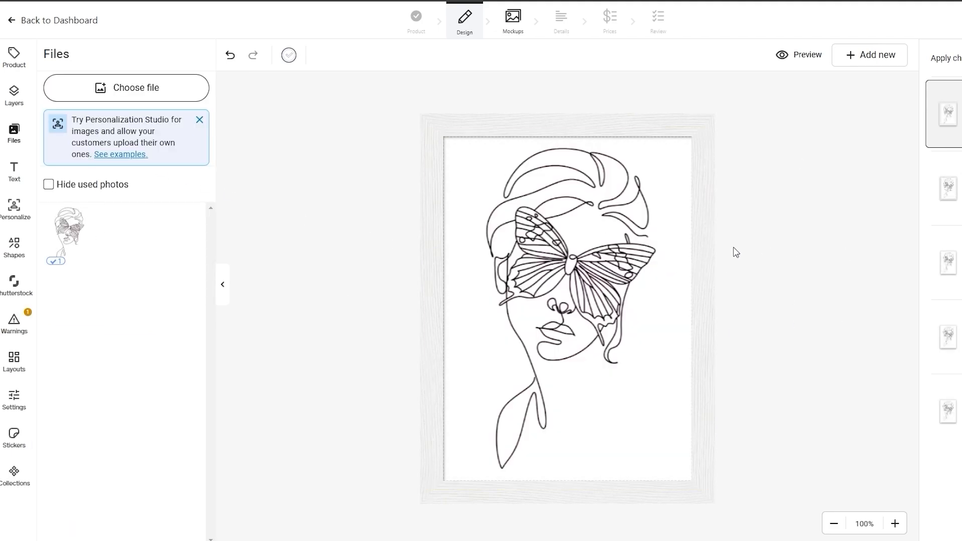
# Continue to the mockups and try to include the premium grey-wall mockup, dismissing the Gelato+ trial offer
pyautogui.click(513, 20)
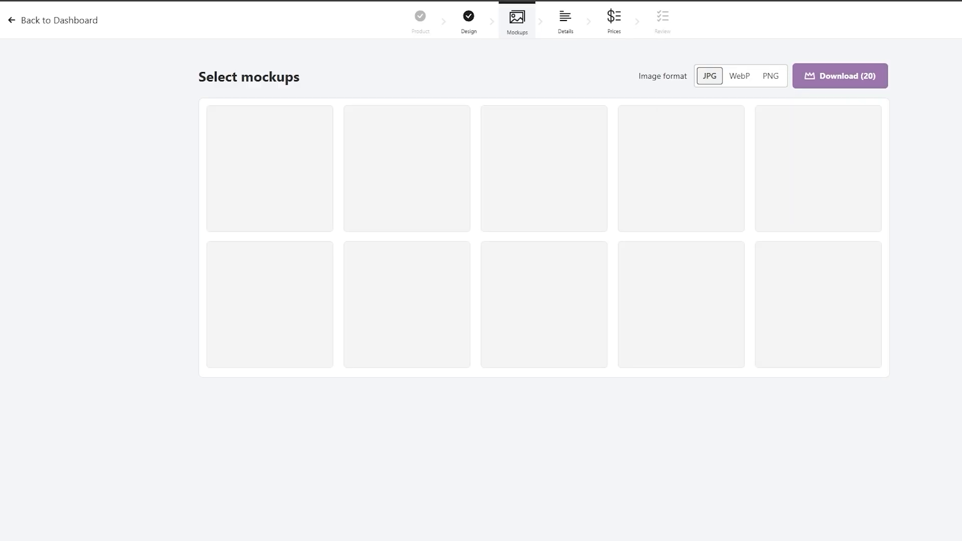
pyautogui.scroll(-2, 541, 291)
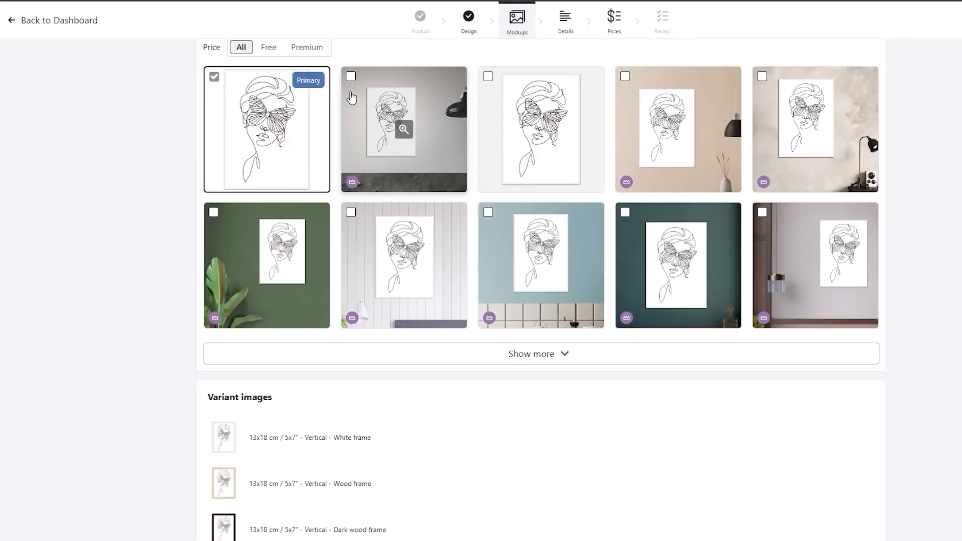
pyautogui.click(350, 78)
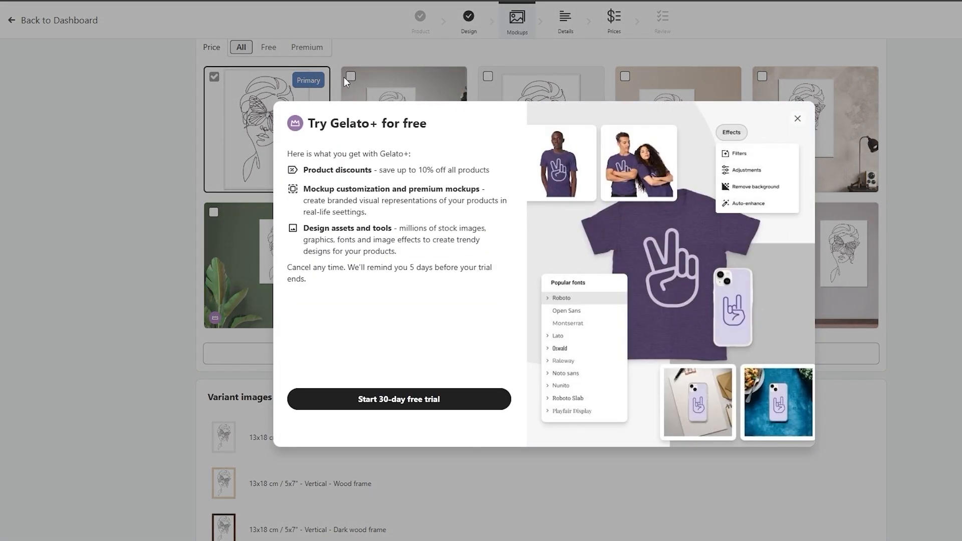
pyautogui.click(797, 118)
pyautogui.scroll(3, 374, 123)
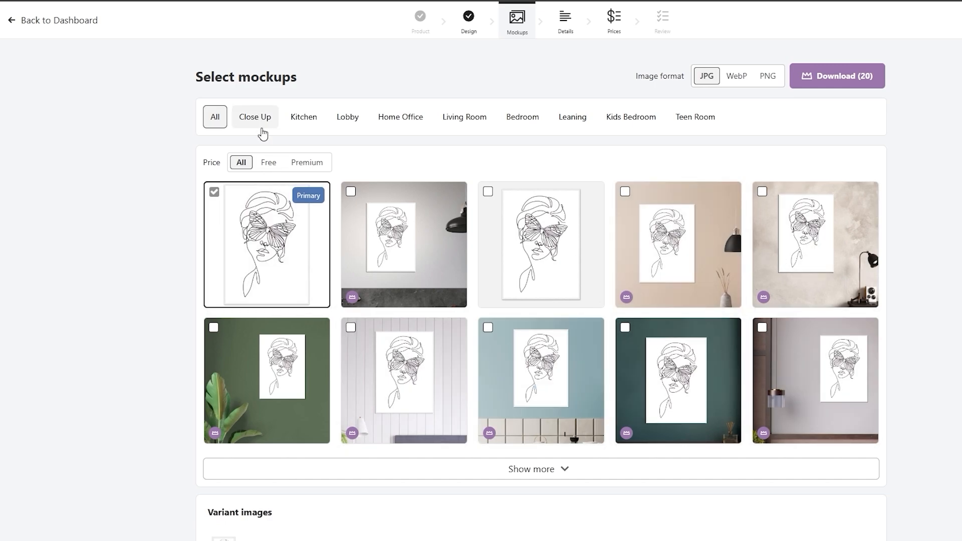
# Browse the Close Up, Kitchen and Lobby mockups and return to all mockup categories
pyautogui.click(259, 123)
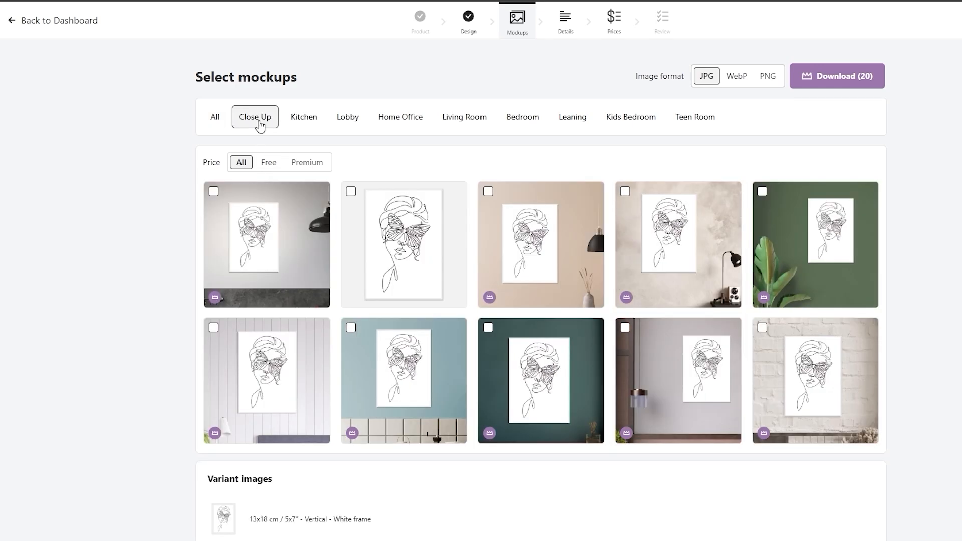
pyautogui.click(303, 119)
pyautogui.click(347, 118)
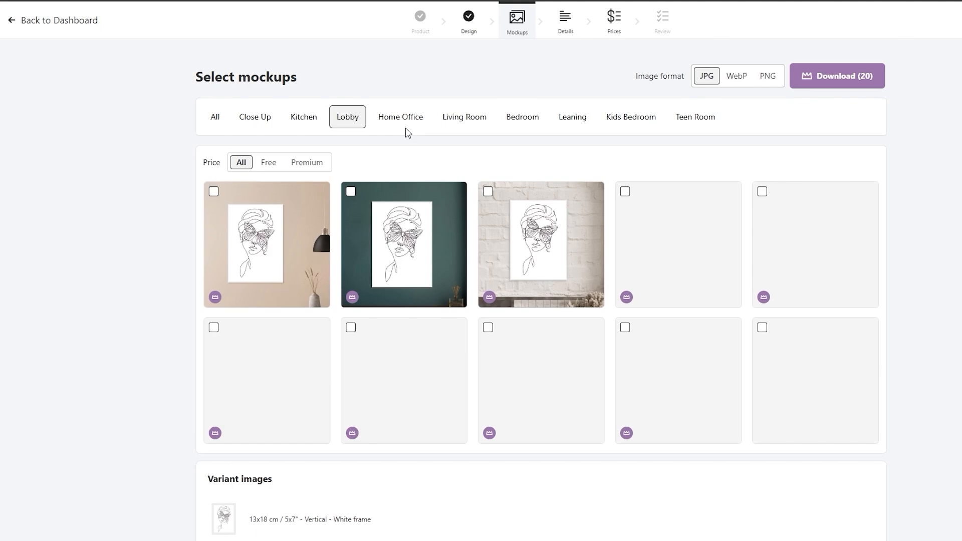
pyautogui.click(215, 117)
# Show only free mockups and replace the plain white primary mockup with the light-grey background one
pyautogui.click(269, 165)
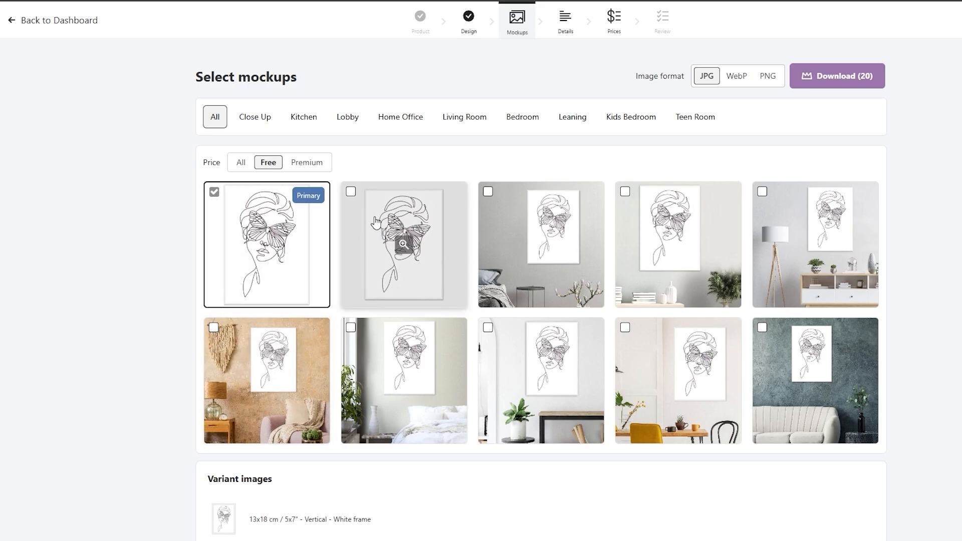
pyautogui.click(351, 191)
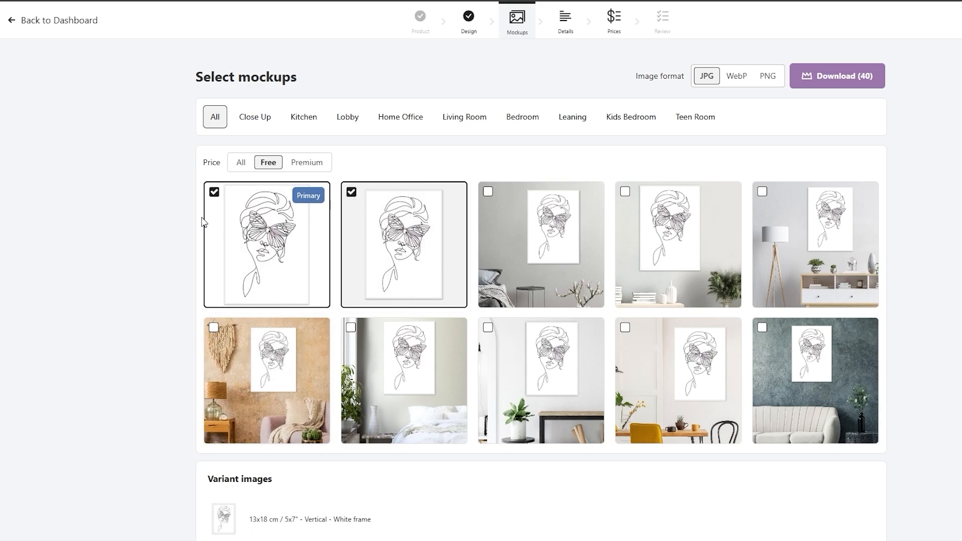
pyautogui.click(214, 192)
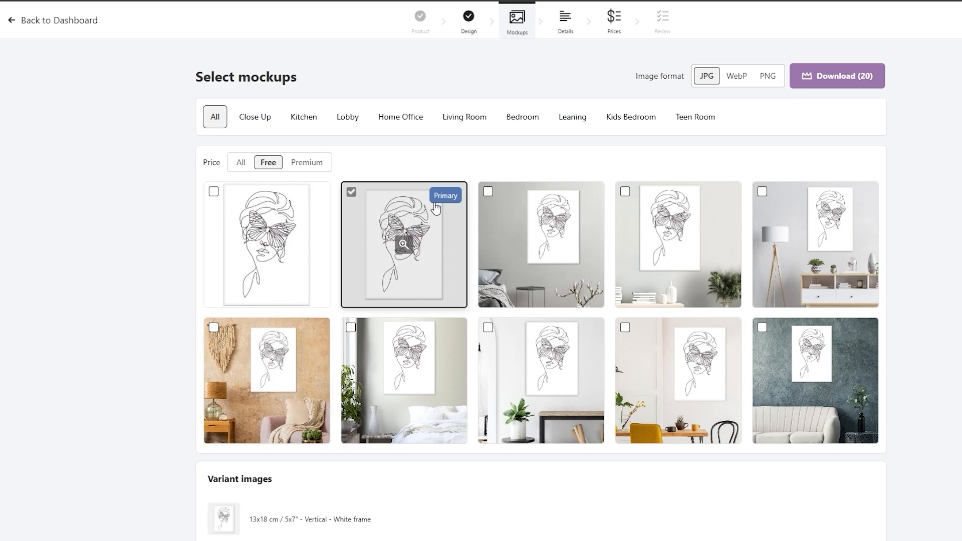
# Add six free room mockups: grey bedroom, wall with candles and plant, teal sofa room, orange wall, black table and yellow chair
pyautogui.click(494, 202)
pyautogui.click(651, 215)
pyautogui.click(801, 379)
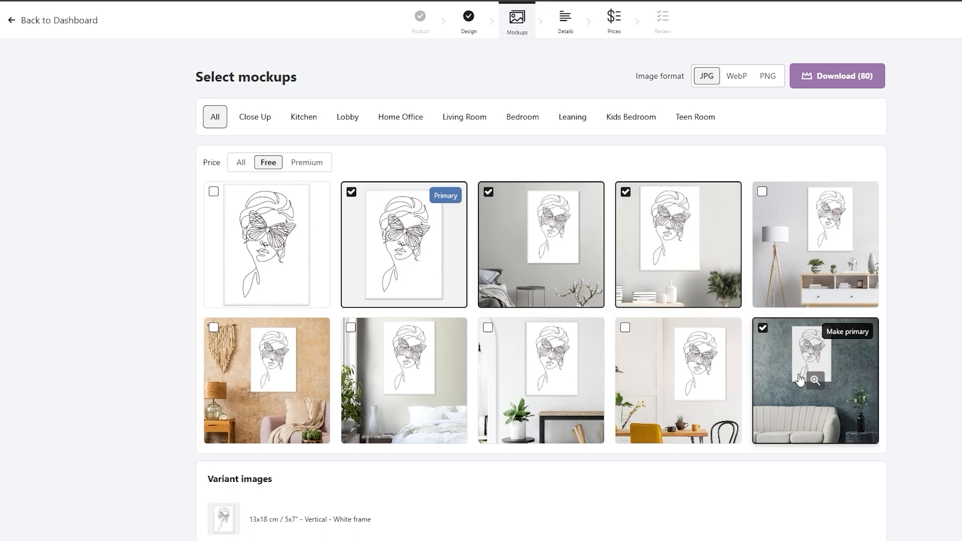
pyautogui.click(308, 383)
pyautogui.click(569, 384)
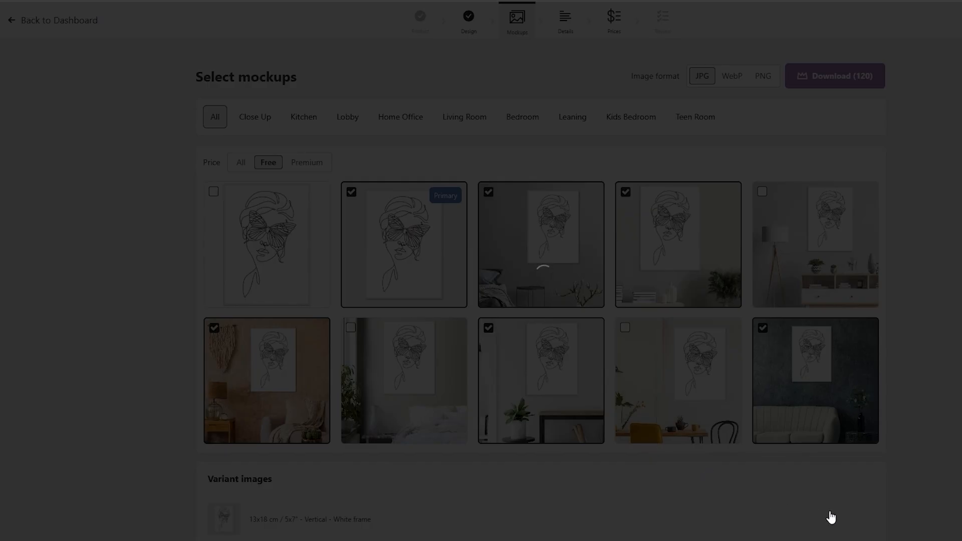
pyautogui.click(717, 289)
pyautogui.click(693, 348)
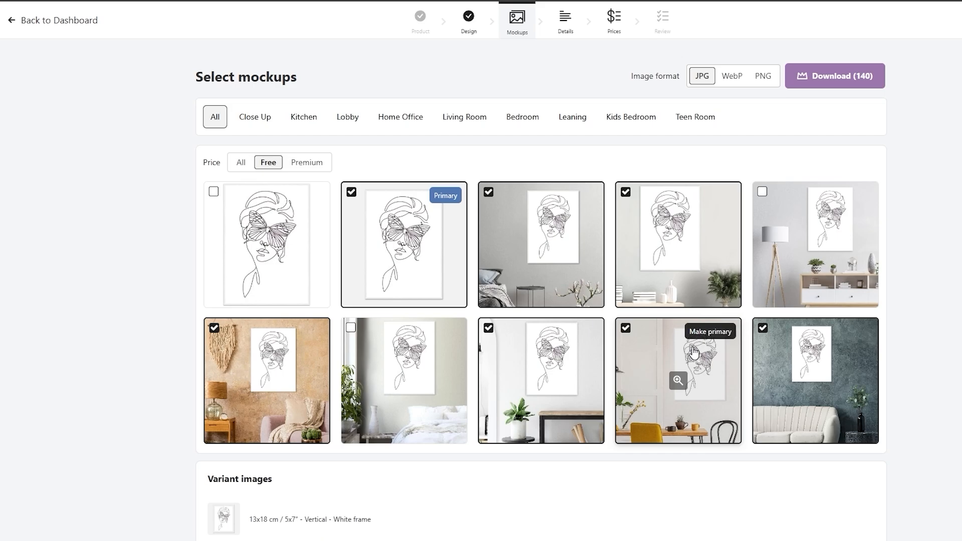
# Check the framed poster's variant images below the selected mockups and continue to the product details
pyautogui.scroll(-7, 693, 352)
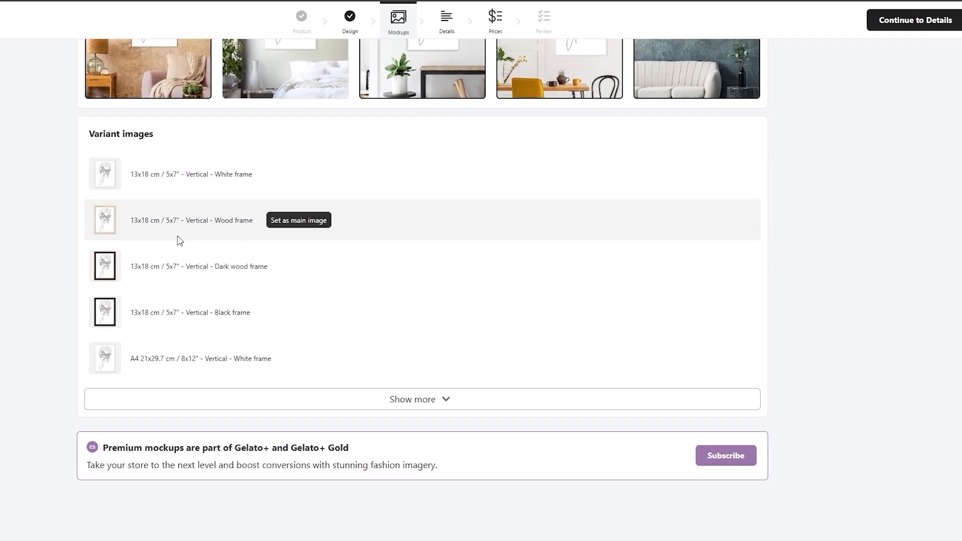
pyautogui.scroll(7, 543, 402)
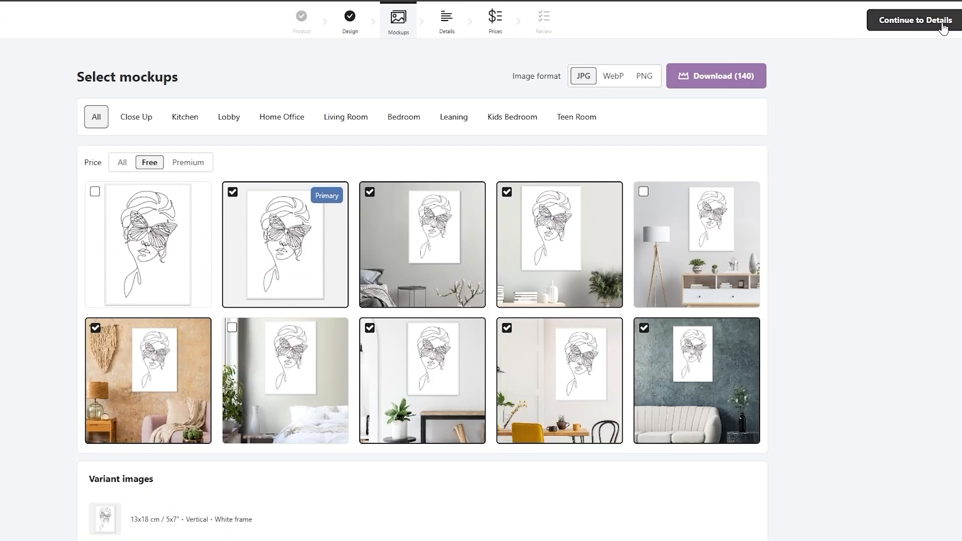
pyautogui.click(944, 26)
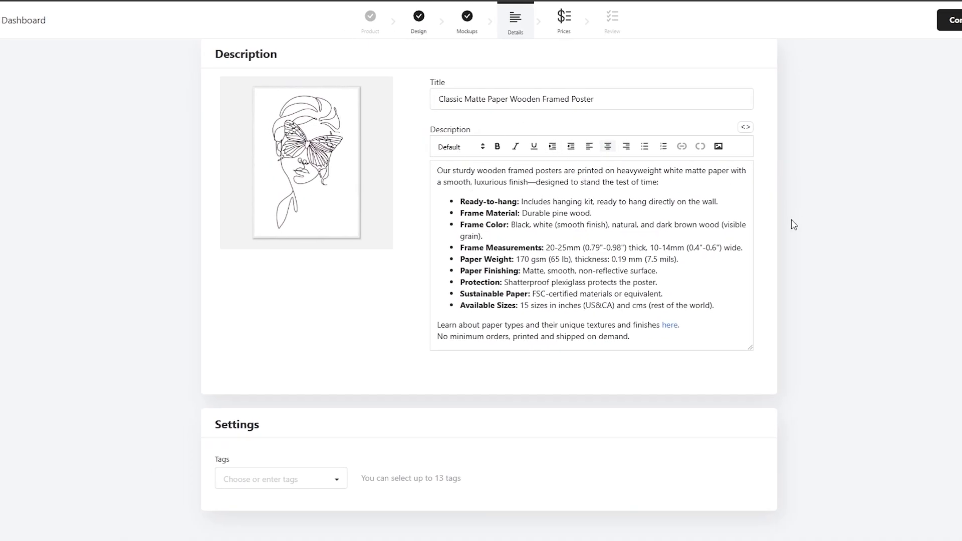
# Review the poster's title, description and tag settings, leaving them as they are, and continue to the prices
pyautogui.moveTo(441, 98); pyautogui.dragTo(528, 95)
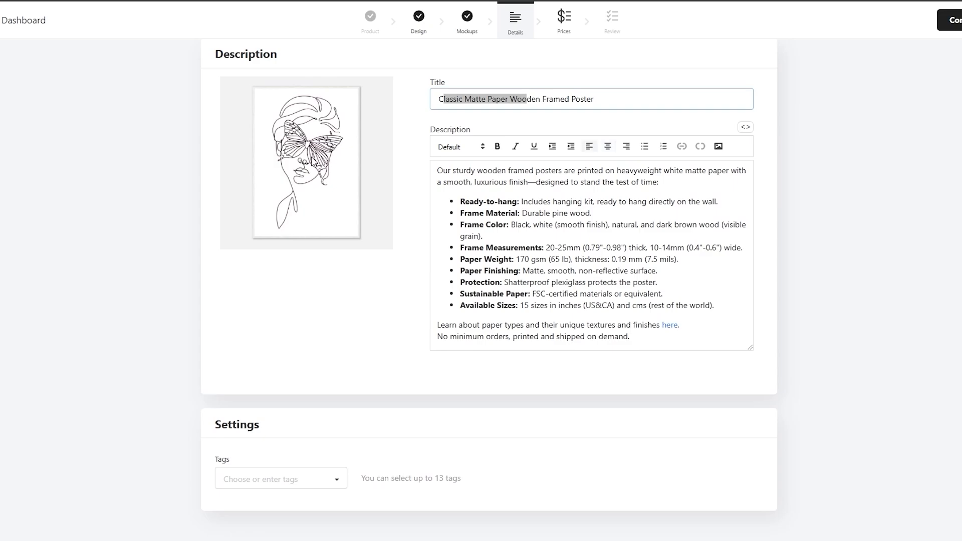
pyautogui.scroll(-1, 312, 160)
pyautogui.scroll(2, 294, 254)
pyautogui.scroll(-2, 288, 310)
pyautogui.click(269, 448)
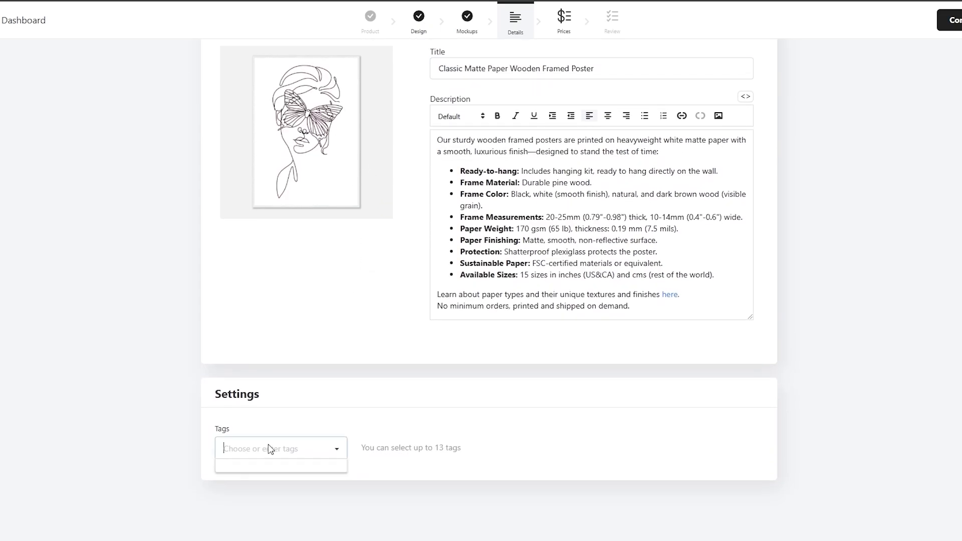
pyautogui.moveTo(360, 451); pyautogui.dragTo(462, 459)
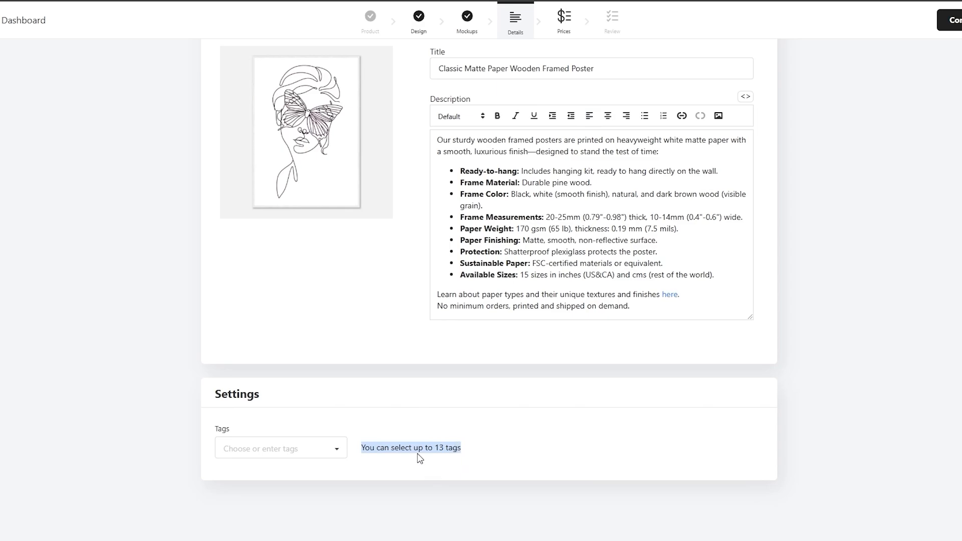
pyautogui.scroll(1, 416, 459)
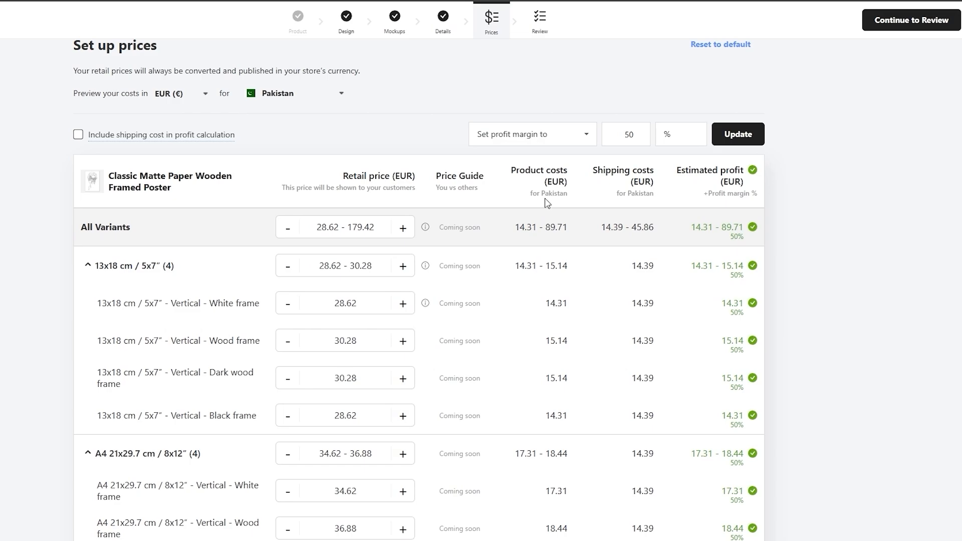
# Examine the product and shipping costs for Pakistan across the poster variants
pyautogui.scroll(-5, 547, 202)
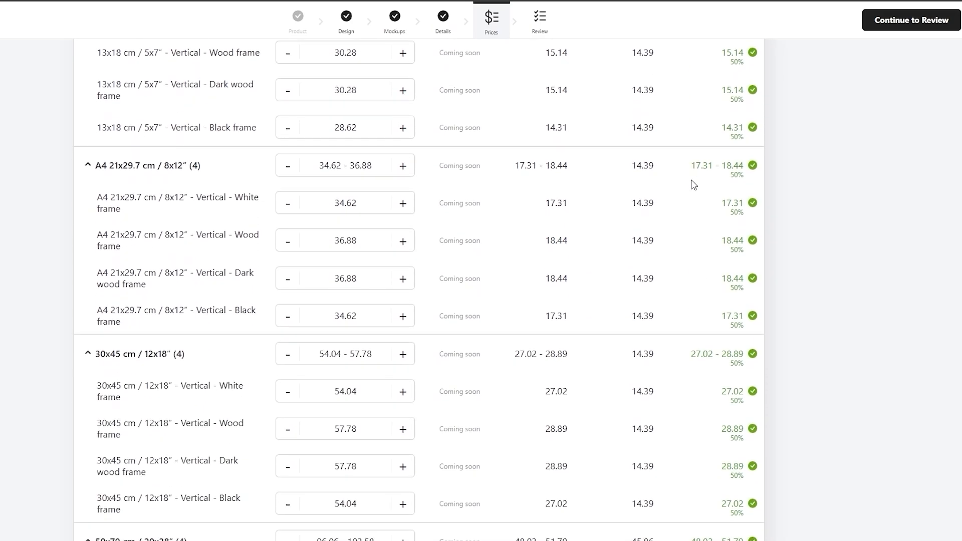
pyautogui.scroll(6, 693, 185)
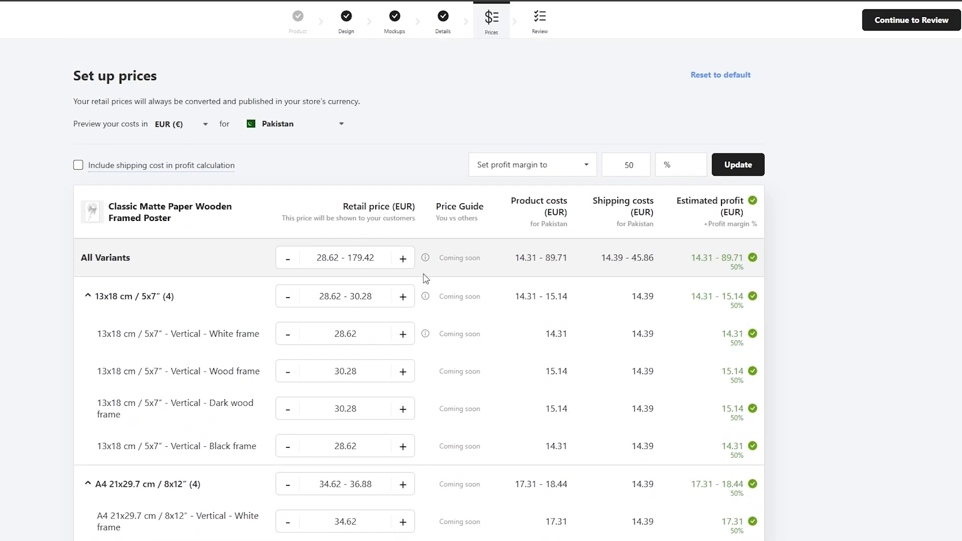
pyautogui.moveTo(518, 204); pyautogui.dragTo(562, 205)
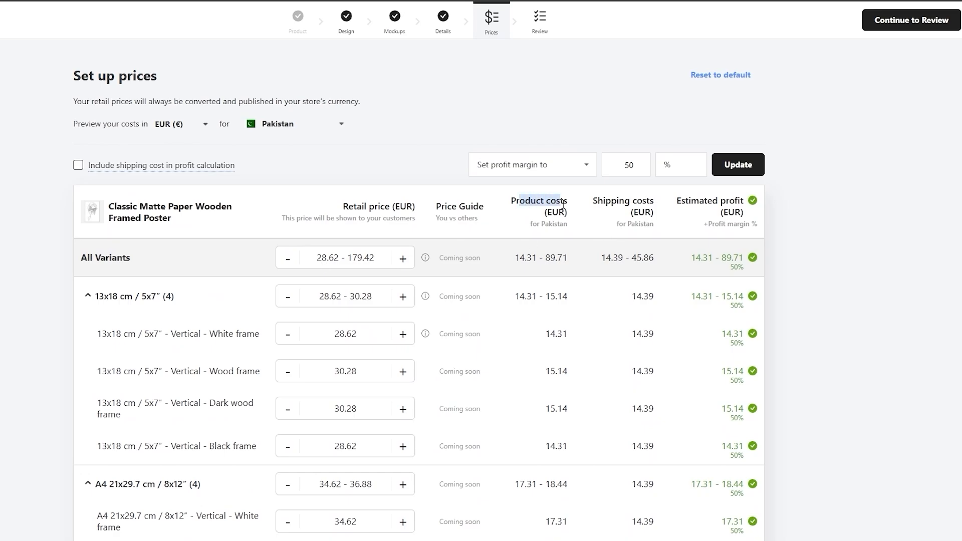
pyautogui.moveTo(515, 264); pyautogui.dragTo(571, 264)
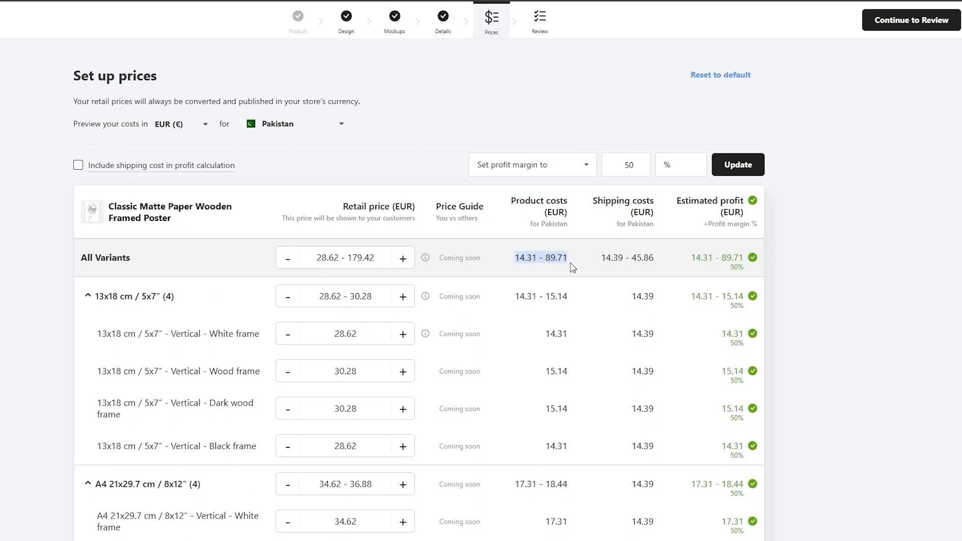
pyautogui.moveTo(599, 202); pyautogui.dragTo(646, 235)
pyautogui.click(640, 251)
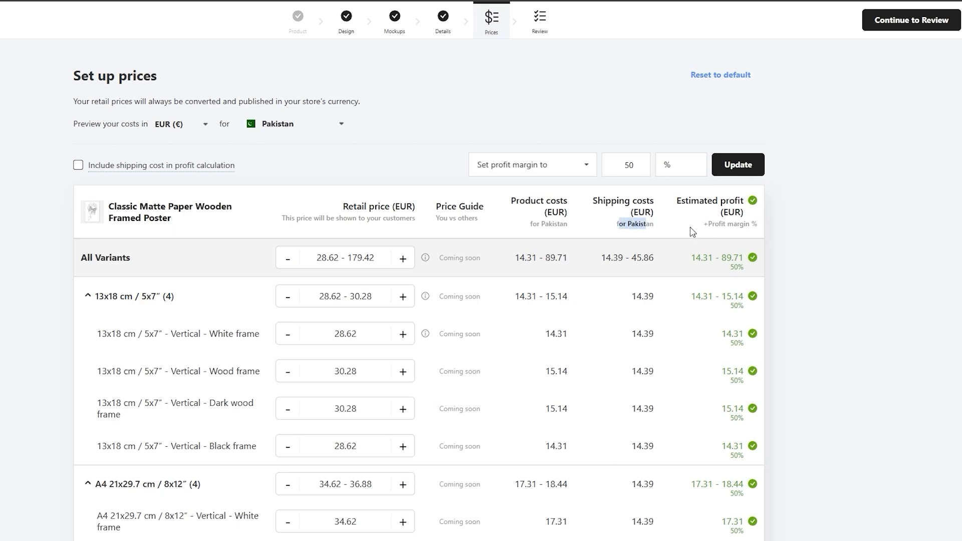
# Preview the costs for the United States and look through the product and shipping costs of the poster variants
pyautogui.click(301, 124)
pyautogui.scroll(-10, 326, 193)
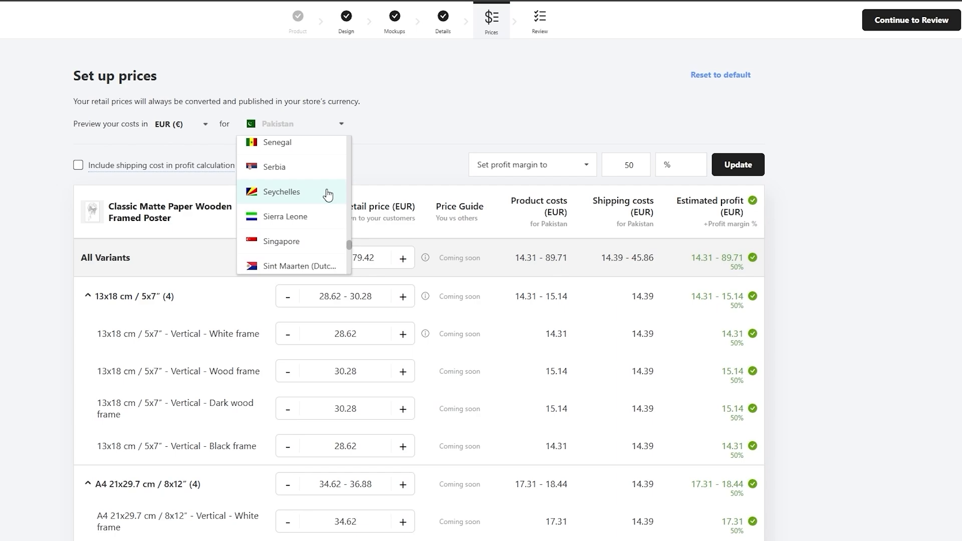
pyautogui.scroll(-13, 327, 194)
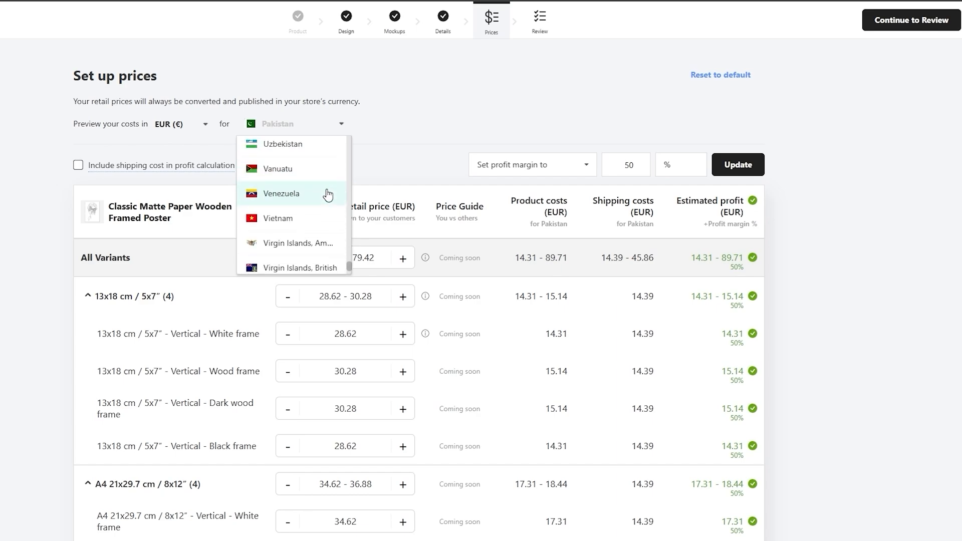
pyautogui.scroll(2, 327, 194)
pyautogui.click(326, 156)
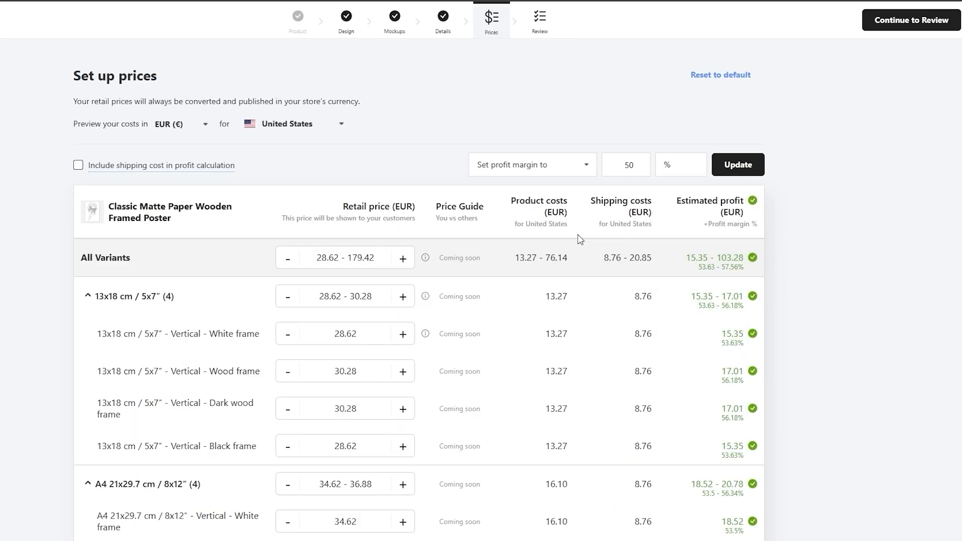
pyautogui.moveTo(630, 257); pyautogui.dragTo(642, 254)
pyautogui.scroll(-11, 591, 321)
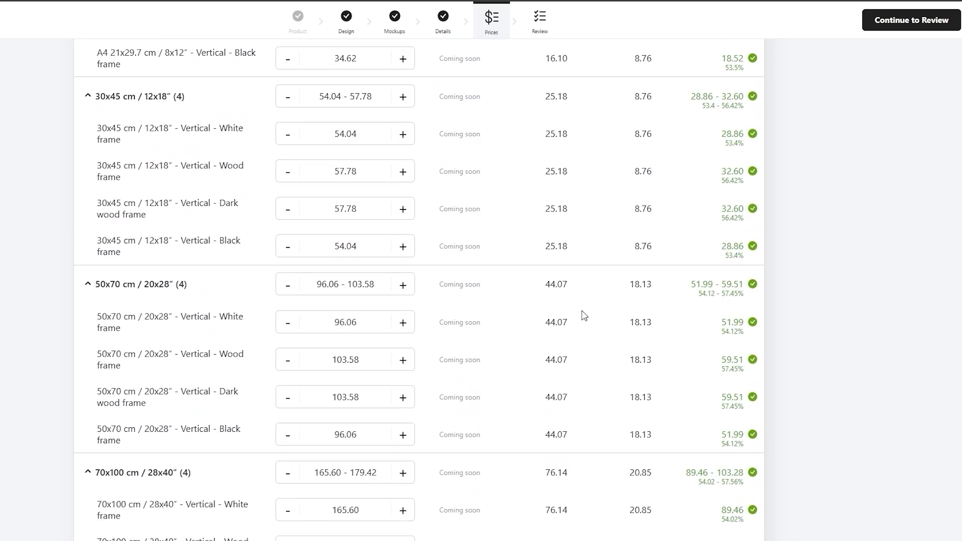
pyautogui.scroll(15, 582, 314)
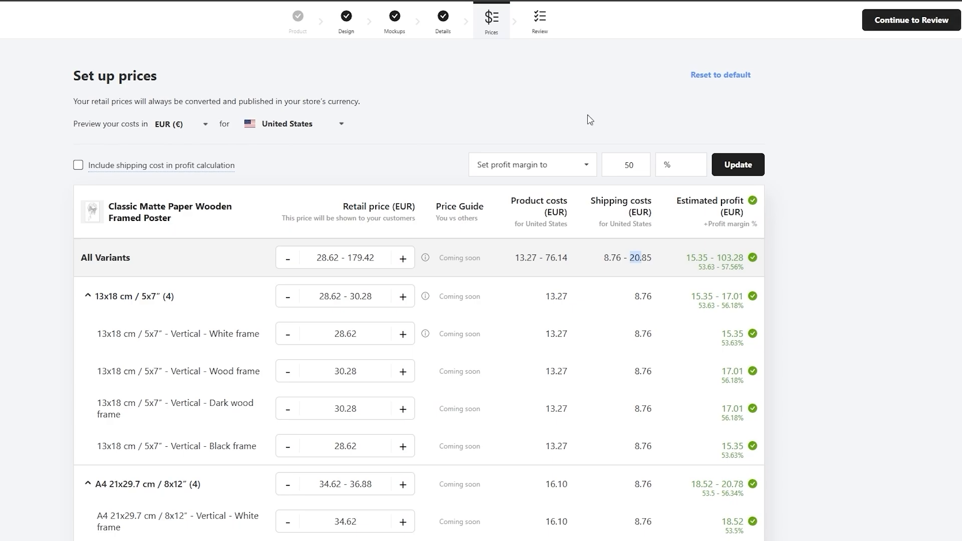
# Set the profit margin for all poster variants to 20% and update the retail prices
pyautogui.click(521, 173)
pyautogui.click(516, 190)
pyautogui.click(637, 162)
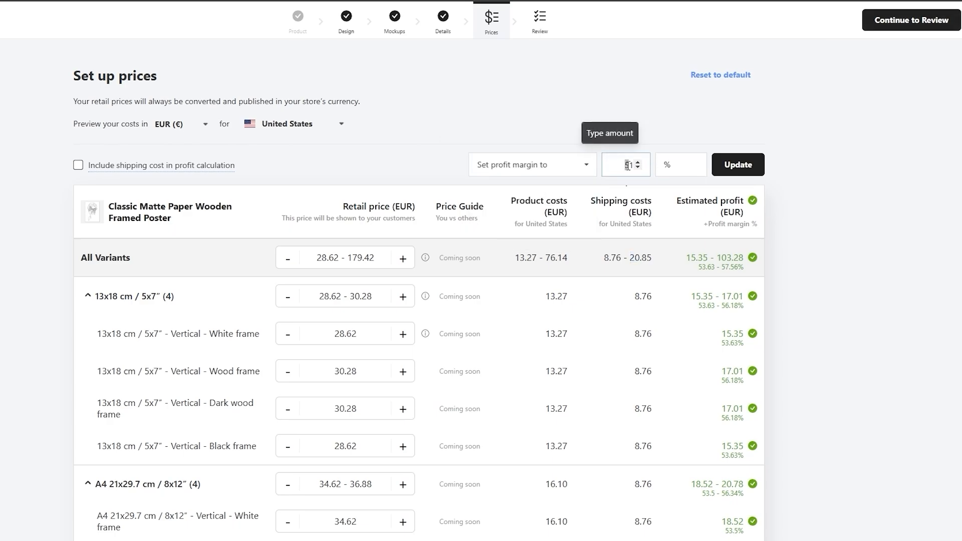
pyautogui.doubleClick(624, 166)
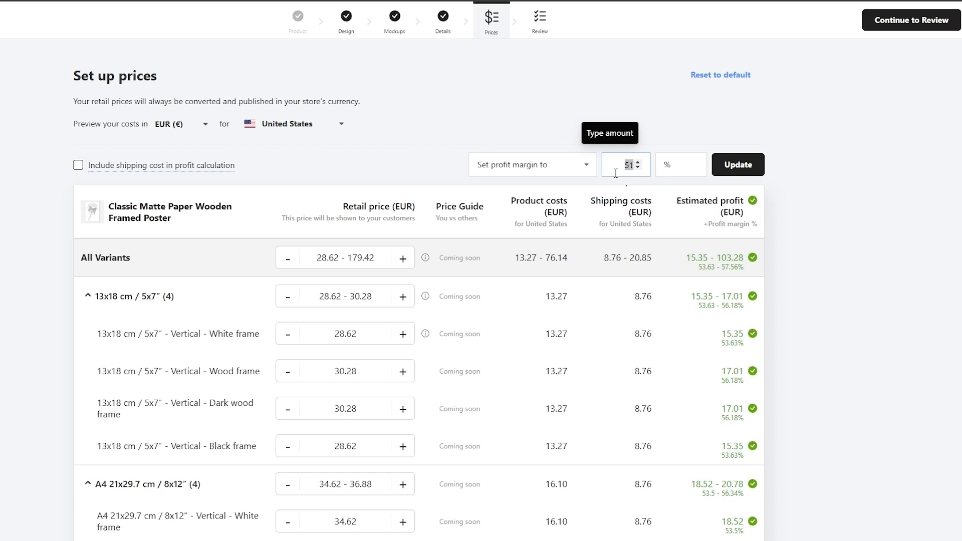
pyautogui.write('20')
pyautogui.click(752, 166)
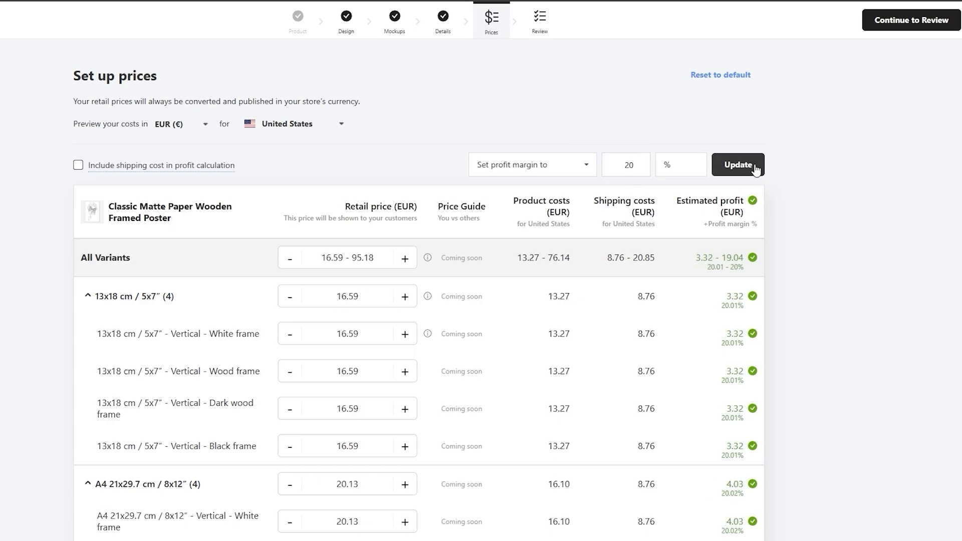
# Check the estimated profit of the poster variants and continue to the product review
pyautogui.scroll(-2, 726, 296)
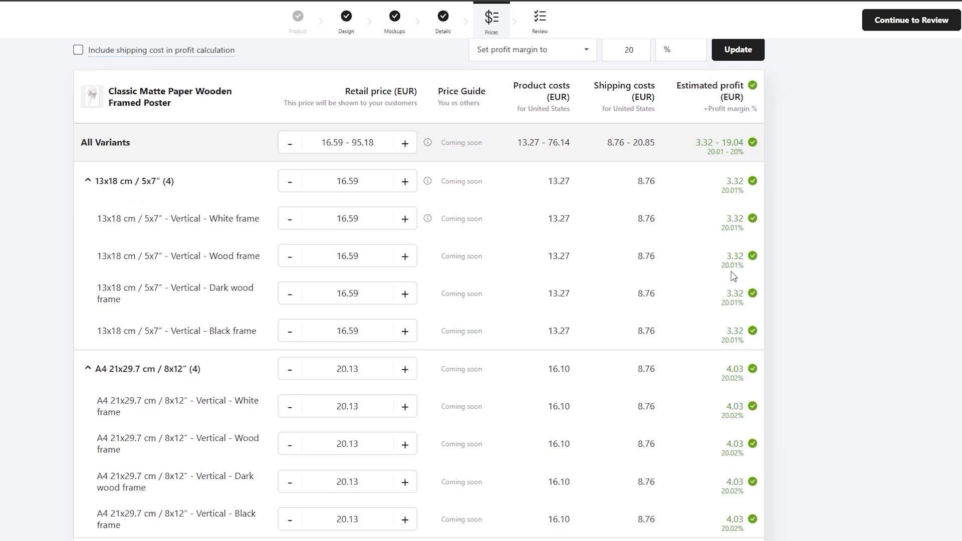
pyautogui.moveTo(745, 266); pyautogui.dragTo(727, 266)
pyautogui.scroll(2, 453, 163)
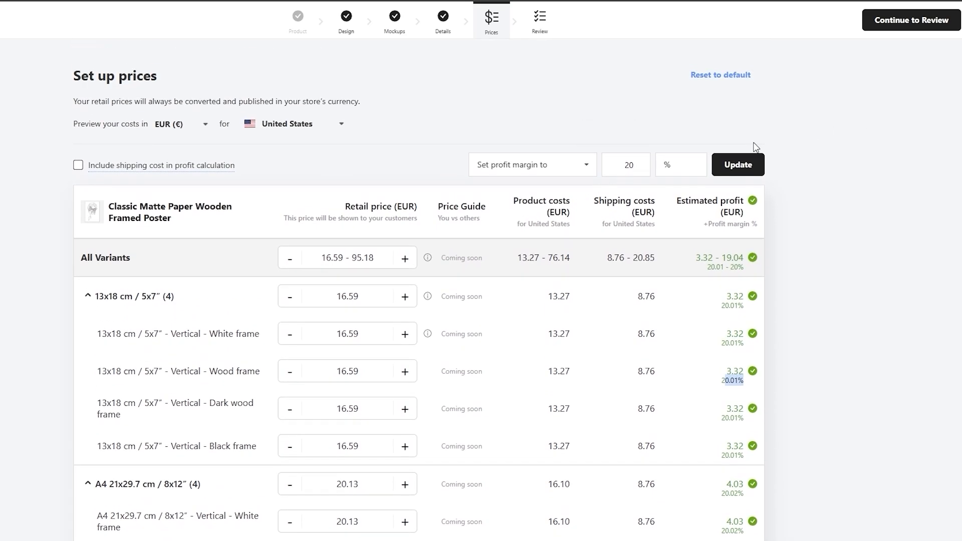
pyautogui.click(895, 22)
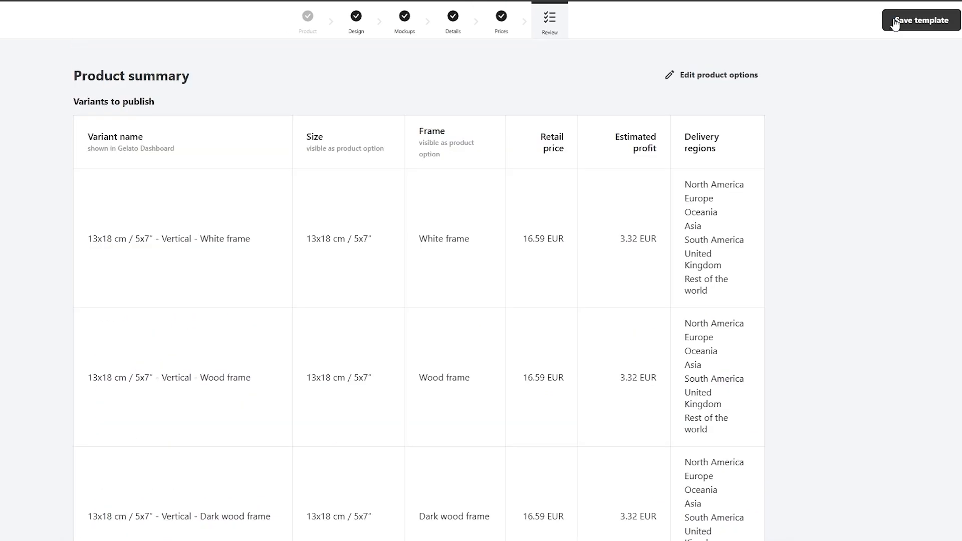
# Look over the product summary and save the template under the name Classic Matte Paper Wooden Framed Poster
pyautogui.scroll(-2, 434, 162)
pyautogui.scroll(2, 442, 163)
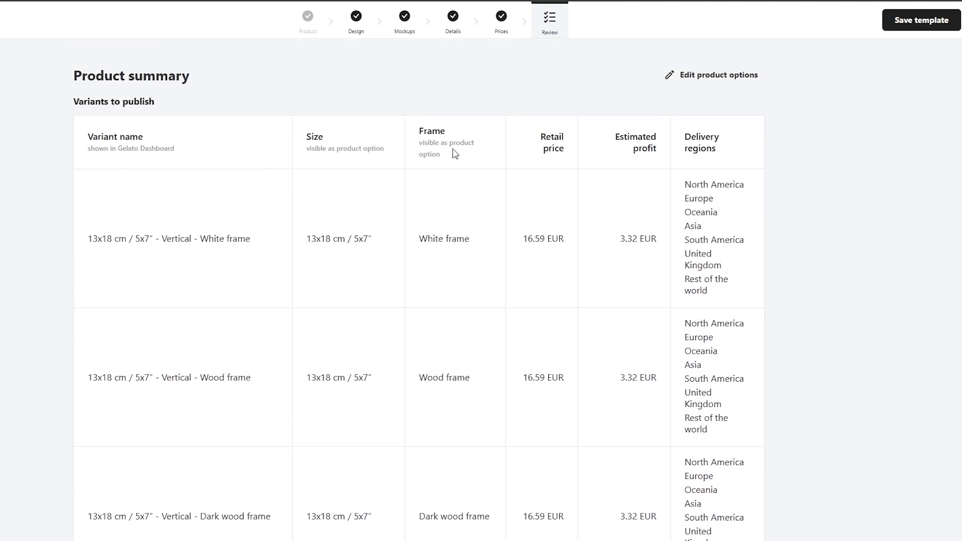
pyautogui.click(895, 22)
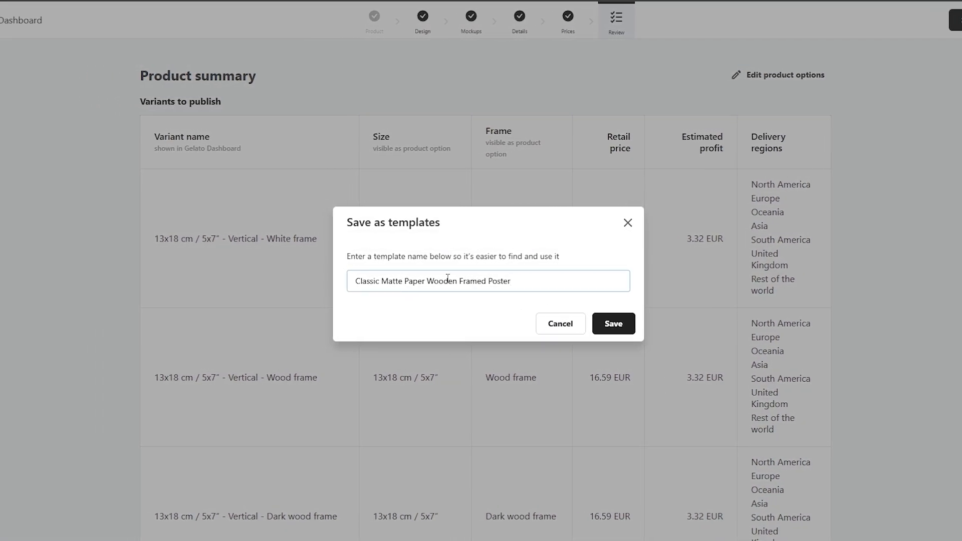
pyautogui.click(630, 323)
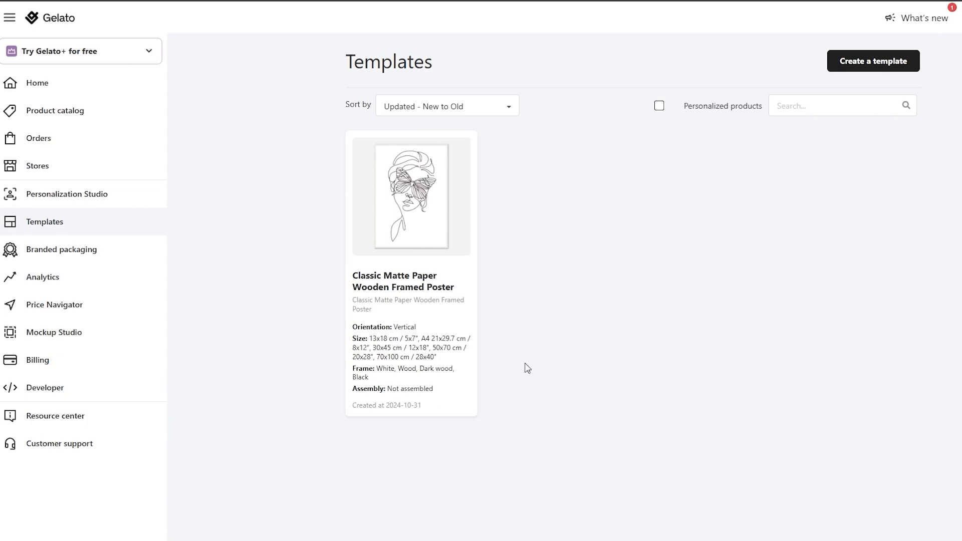
# Start adding the saved poster template to a store and choose to connect a Shopify store
pyautogui.moveTo(462, 262)
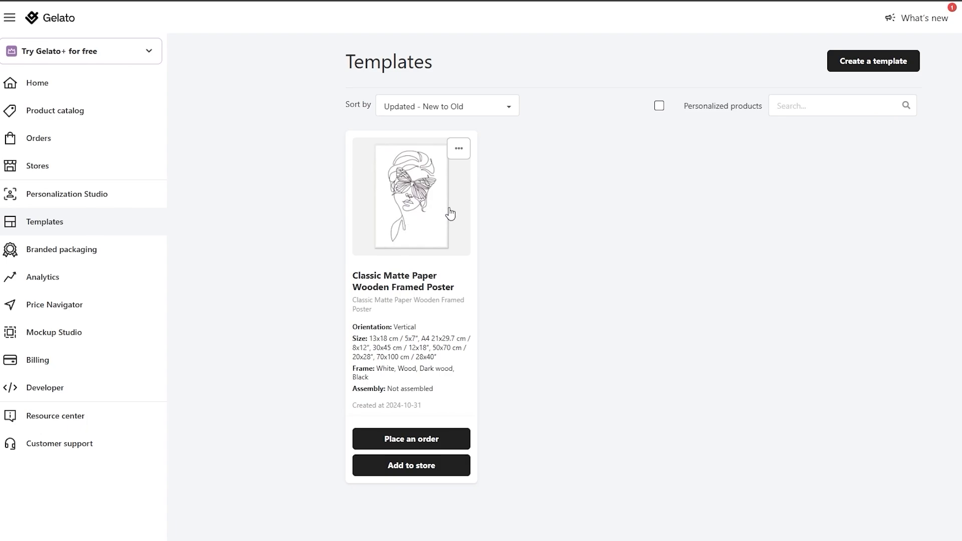
pyautogui.moveTo(458, 196)
pyautogui.click(434, 471)
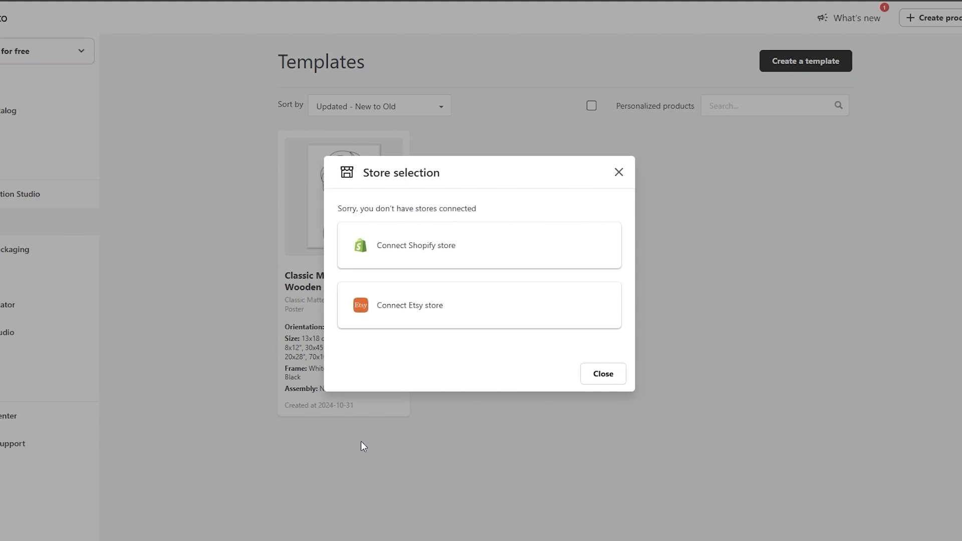
pyautogui.moveTo(375, 208); pyautogui.dragTo(476, 209)
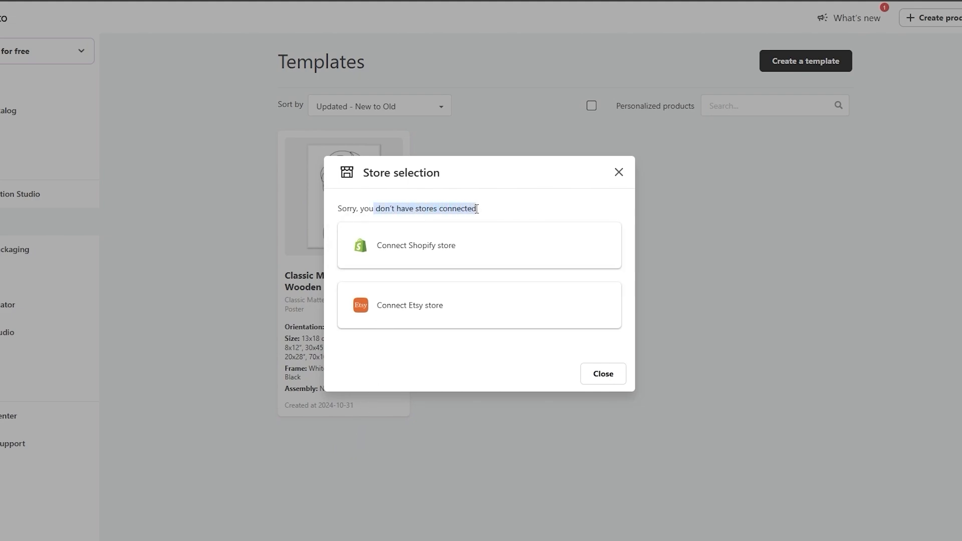
pyautogui.click(468, 245)
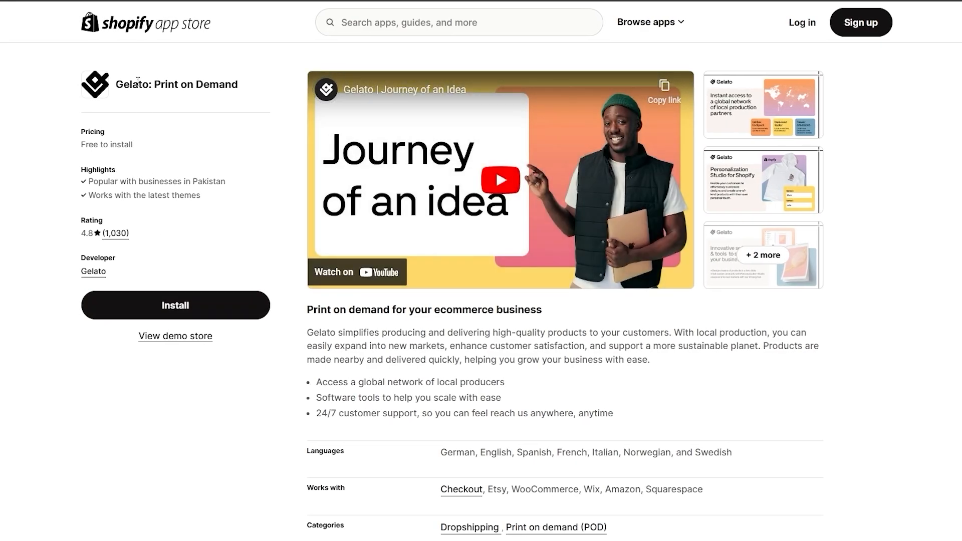
# Start installing the Gelato: Print on Demand app and log in with the store URL copied from the Shopify online store's preview
pyautogui.moveTo(138, 83); pyautogui.dragTo(243, 90)
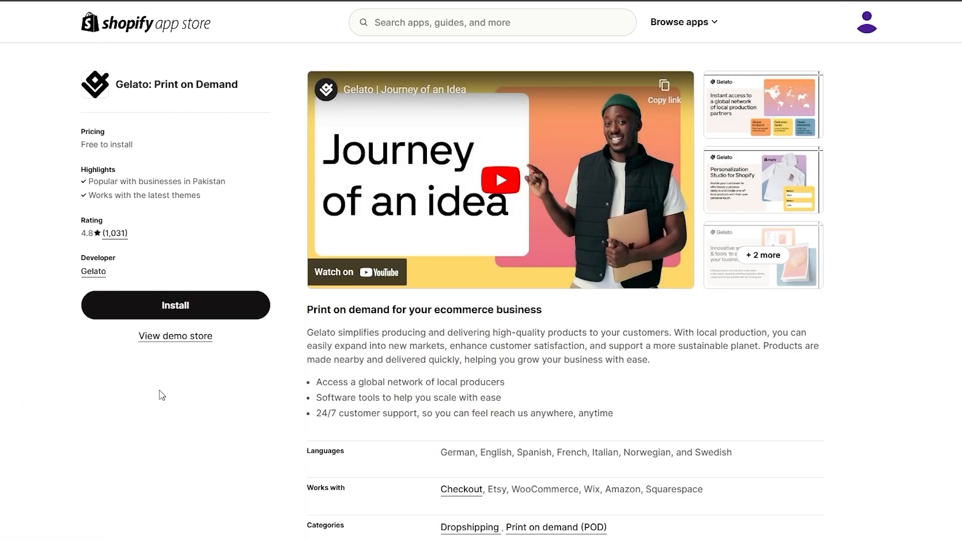
pyautogui.click(213, 304)
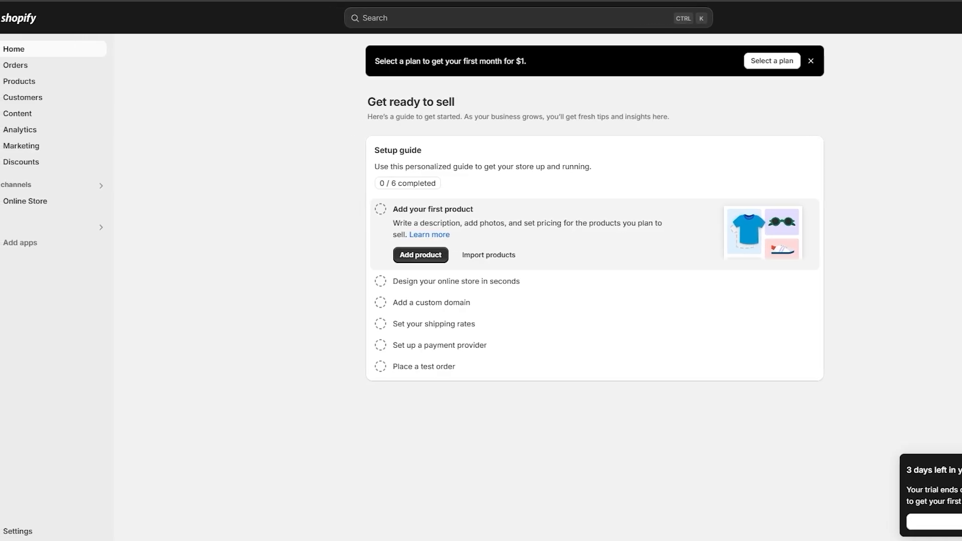
pyautogui.click(120, 201)
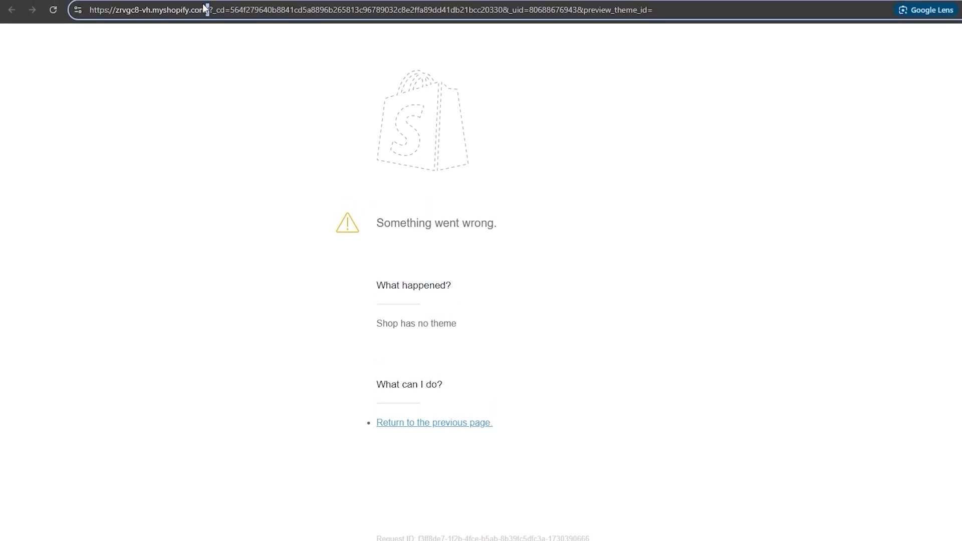
pyautogui.moveTo(206, 5); pyautogui.dragTo(85, 28)
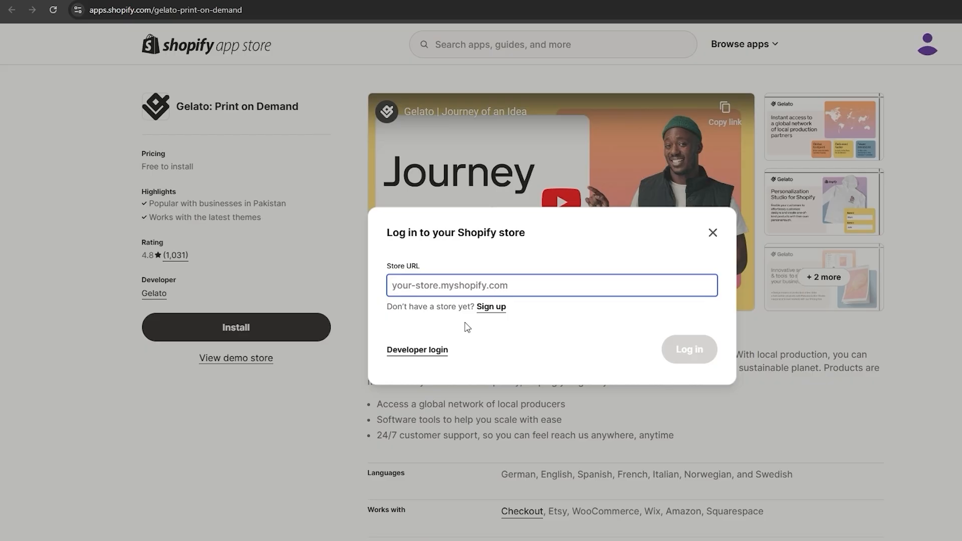
pyautogui.write('https://zrvgc8-vh.myshopify.com/')
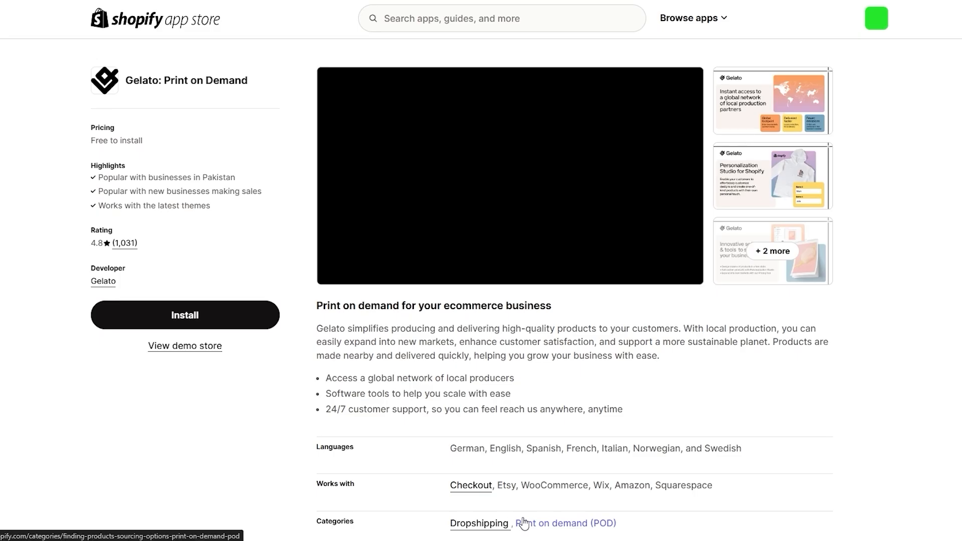
# Install the Gelato: Print on Demand app and proceed to connecting products with automatic order import selected
pyautogui.click(250, 327)
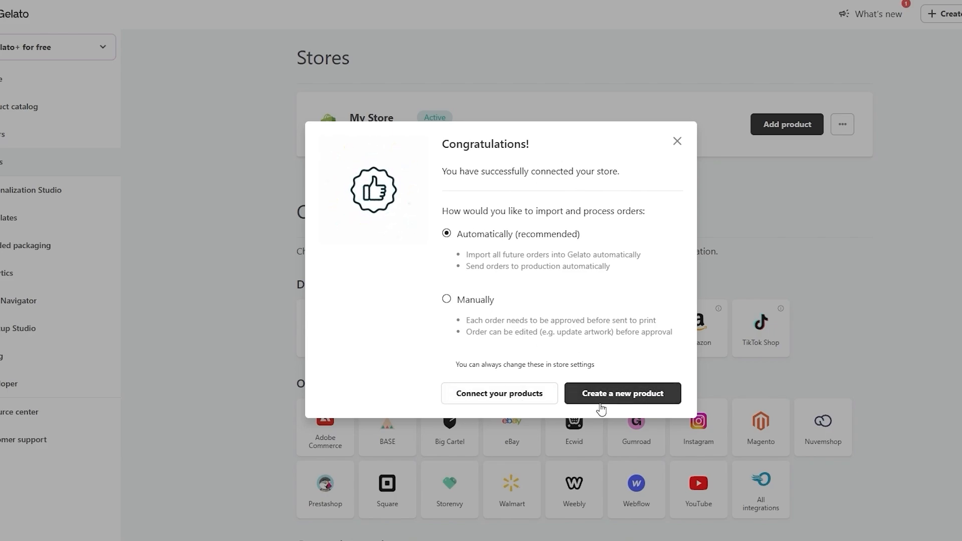
pyautogui.click(511, 395)
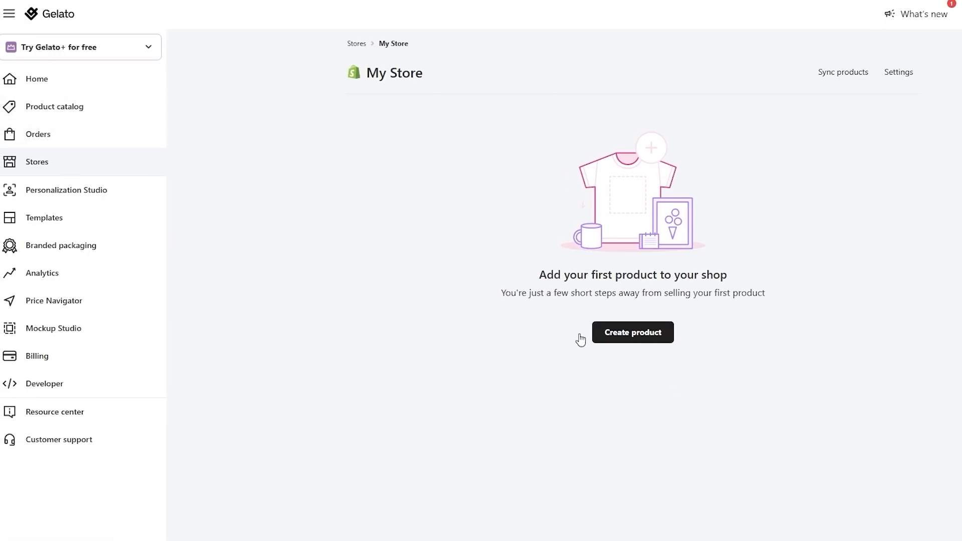
# Choose the saved Classic Matte Paper Wooden Framed Poster template and add it to the My Store Shopify store
pyautogui.click(72, 142)
pyautogui.click(74, 112)
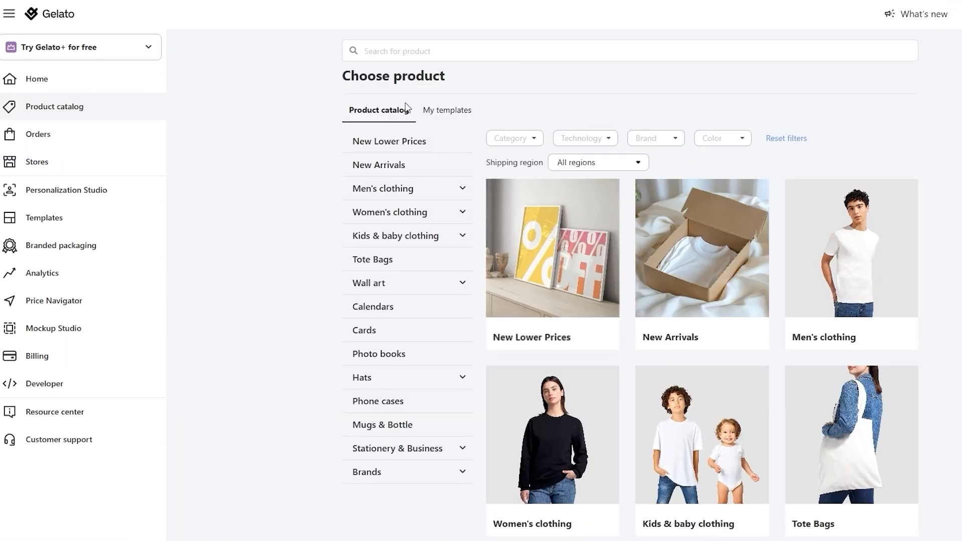
pyautogui.click(431, 110)
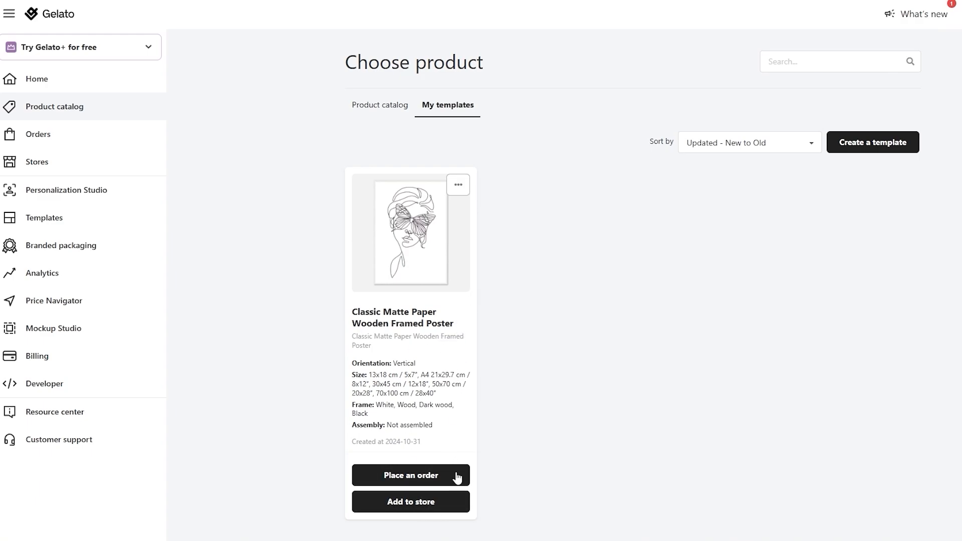
pyautogui.click(411, 505)
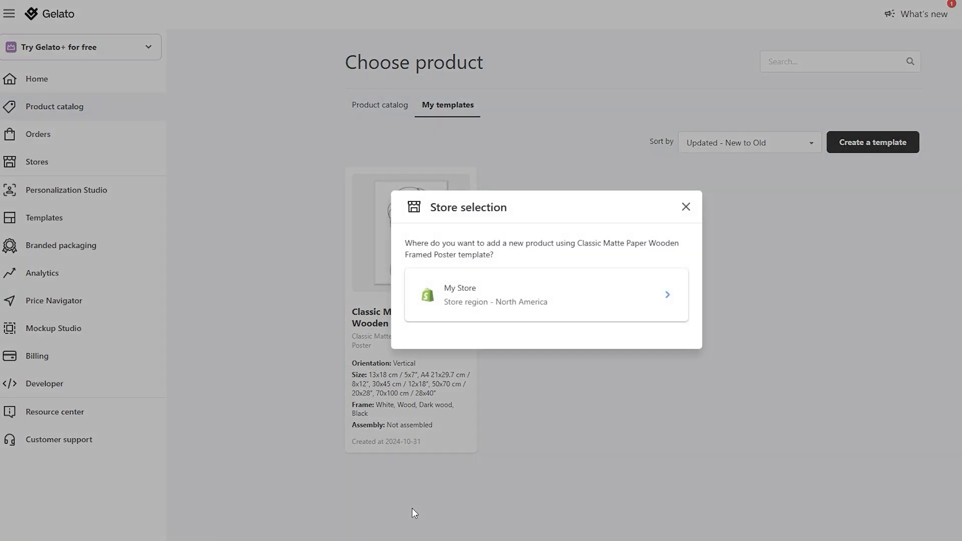
pyautogui.click(596, 301)
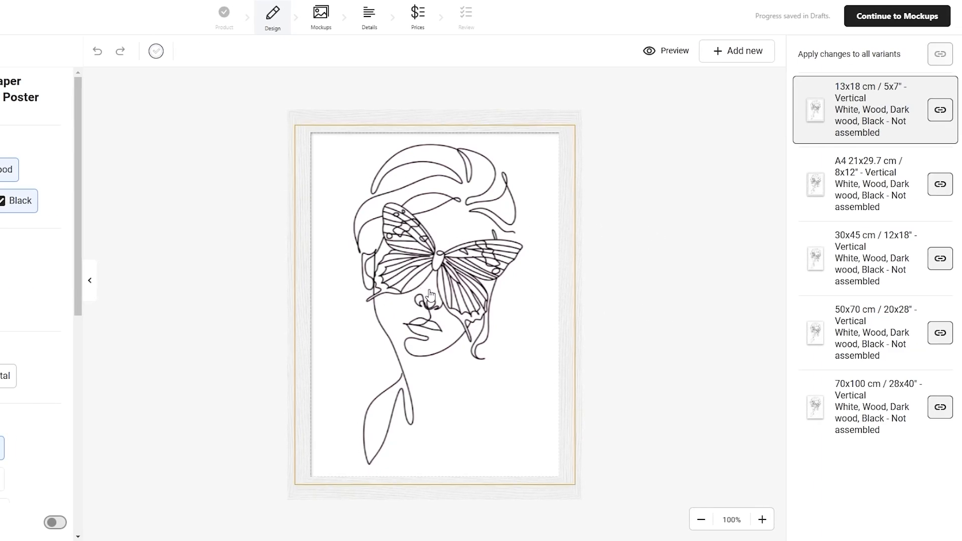
# Accept the poster design and review its mockups, filtered to the free ones, along with the variant images
pyautogui.click(925, 26)
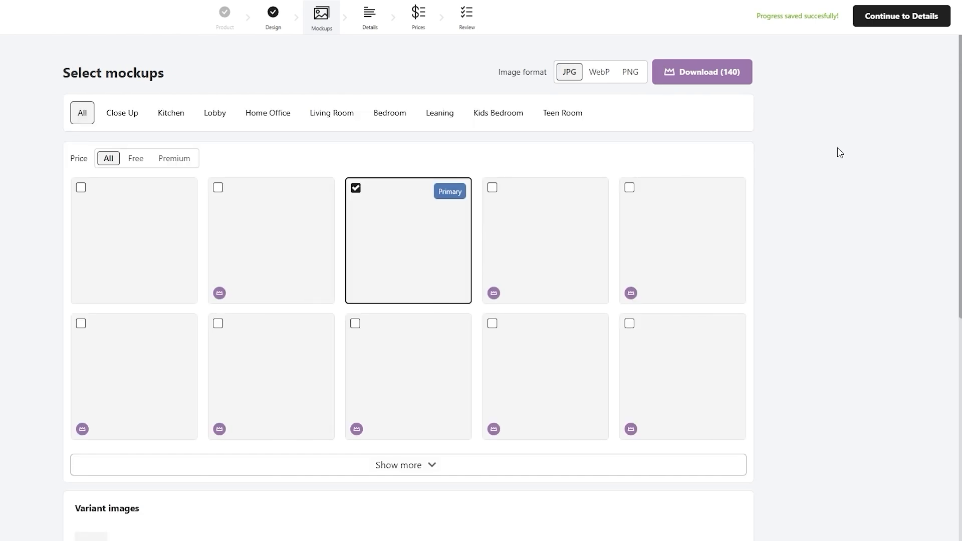
pyautogui.click(134, 158)
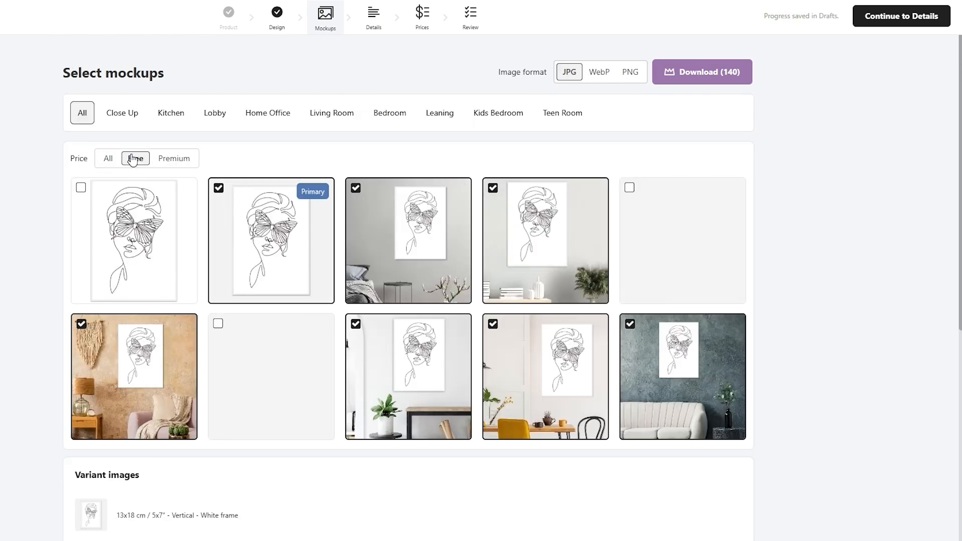
pyautogui.scroll(-5, 958, 284)
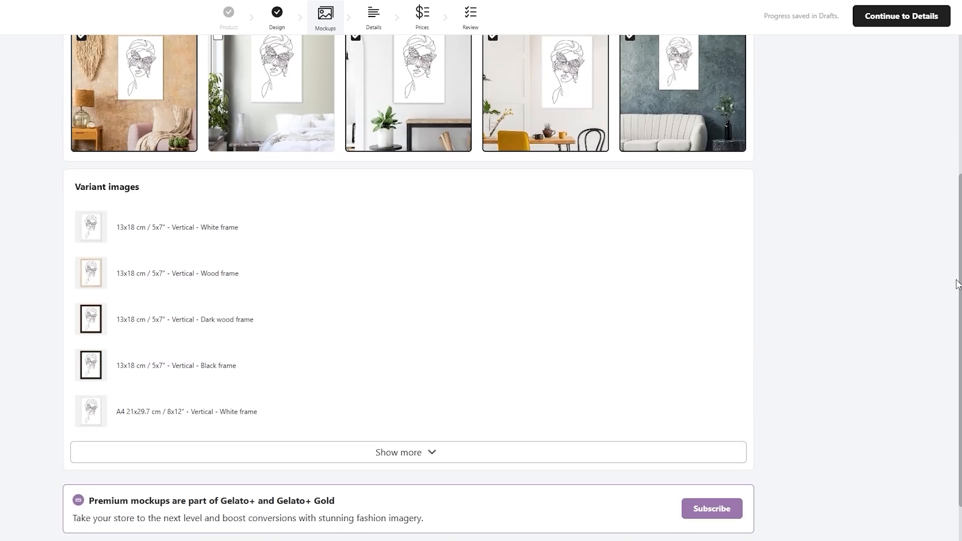
pyautogui.scroll(5, 957, 283)
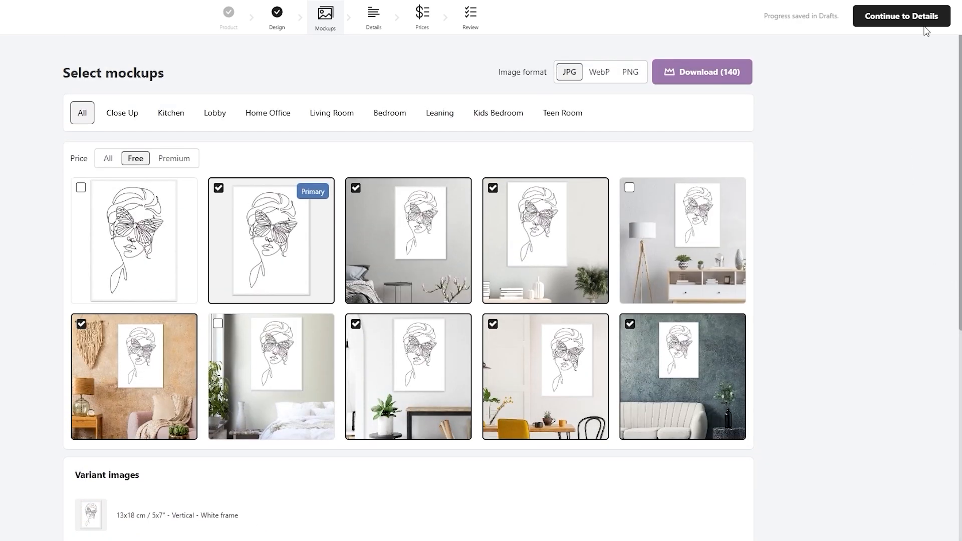
# Continue through the product details and prices to the review, publish the poster to the store and dismiss the feedback request
pyautogui.click(924, 29)
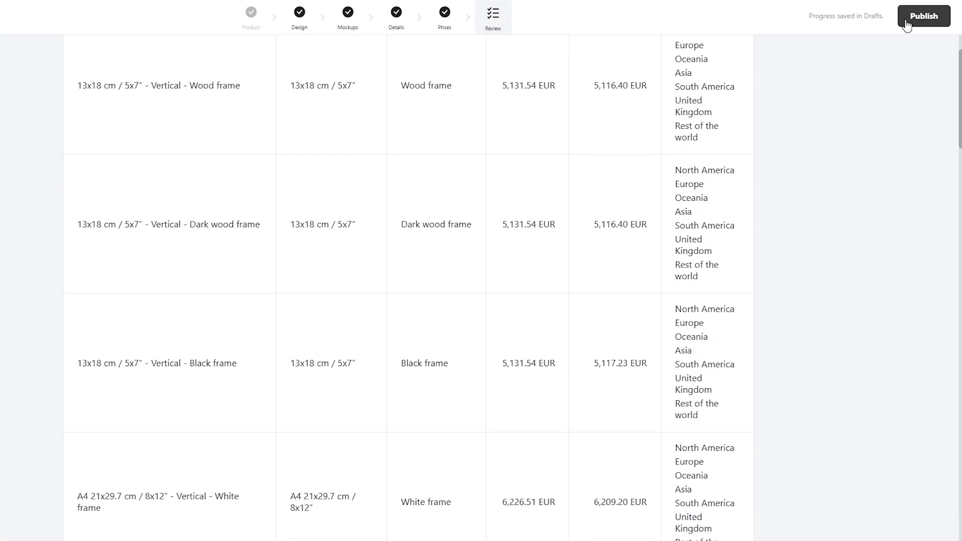
pyautogui.click(906, 23)
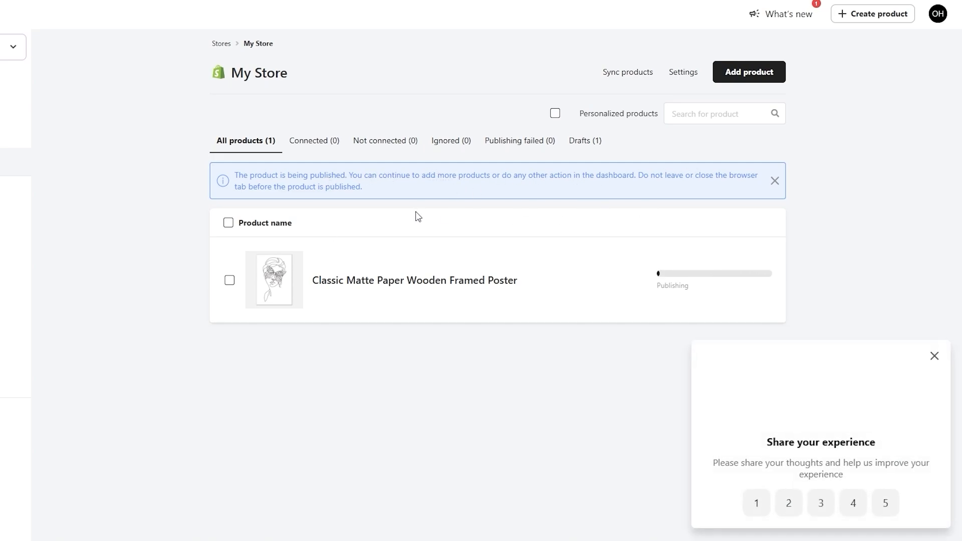
pyautogui.click(935, 356)
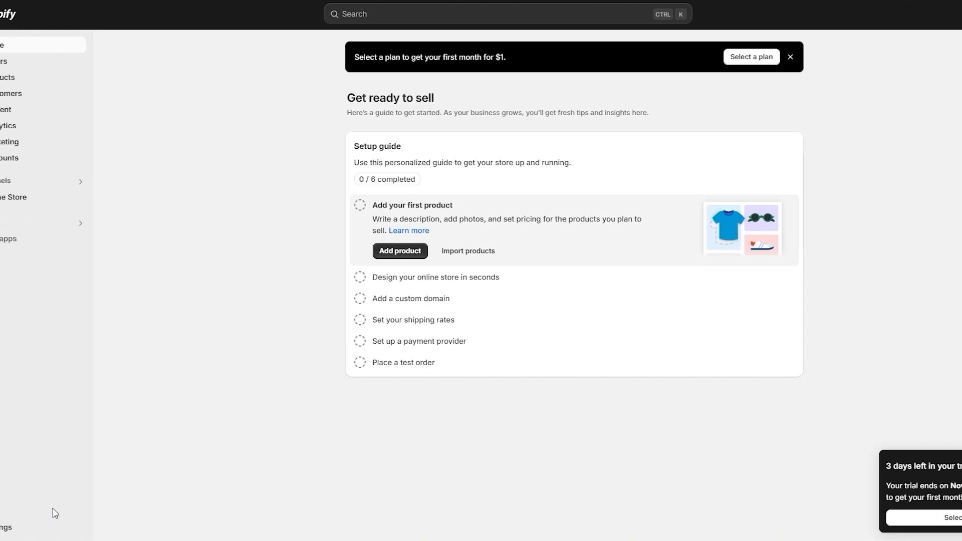
# Open the Shopify store's settings, and return to Gelato to try publishing the framed poster again
pyautogui.click(20, 527)
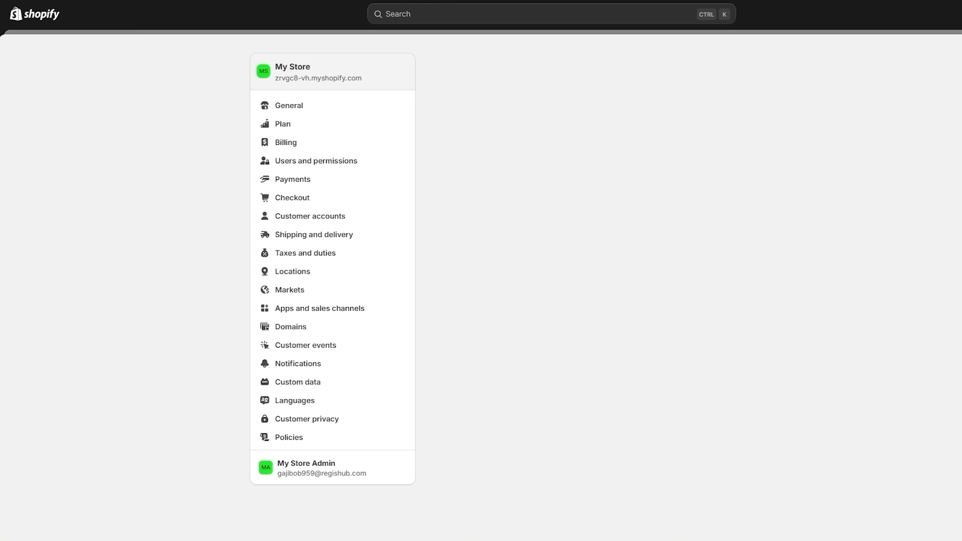
pyautogui.click(960, 47)
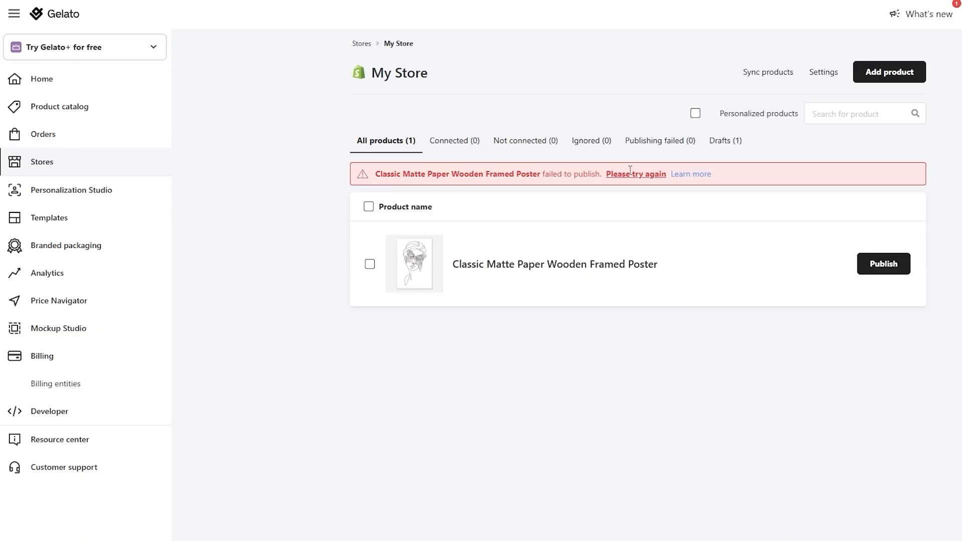
pyautogui.click(690, 175)
pyautogui.click(630, 177)
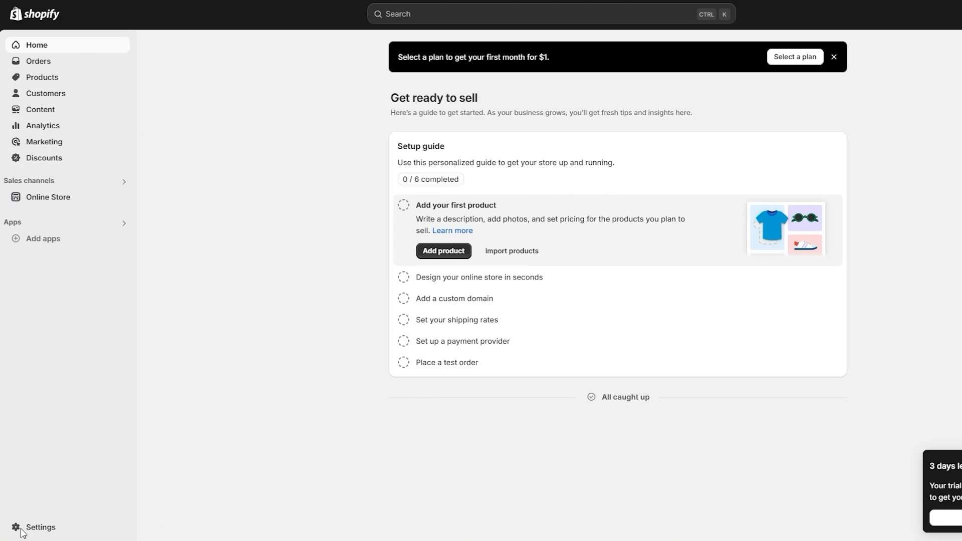
# Check the plan details in the Shopify store's settings and return to the Gelato store page
pyautogui.click(36, 528)
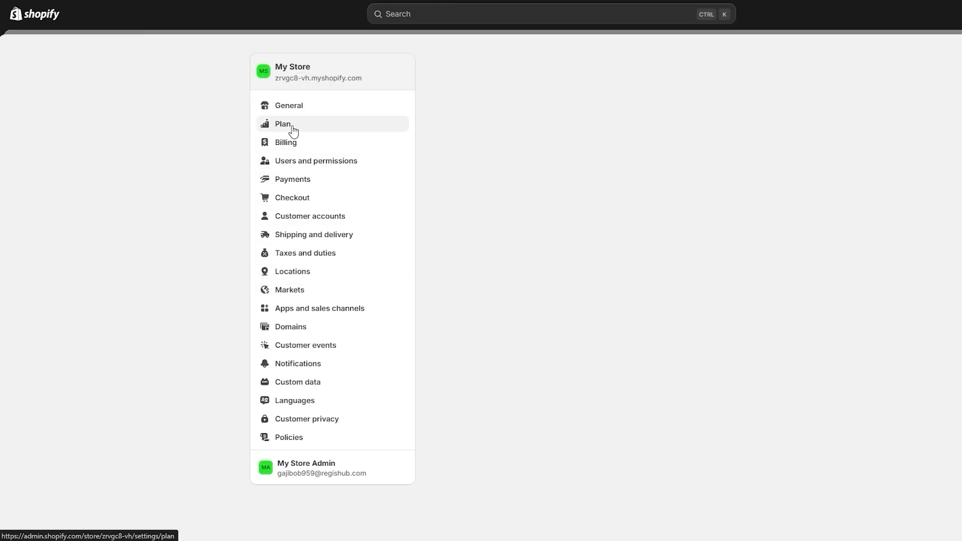
pyautogui.click(307, 130)
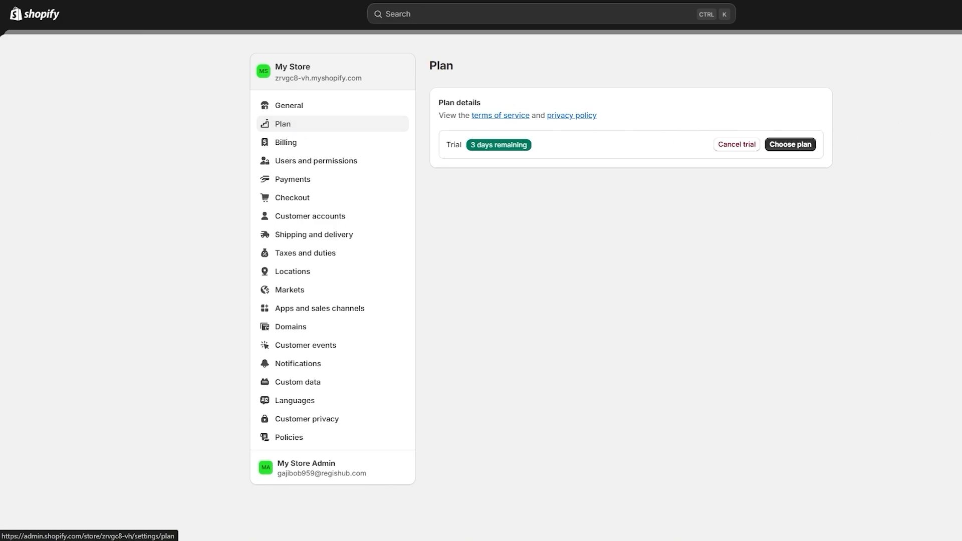
pyautogui.click(960, 47)
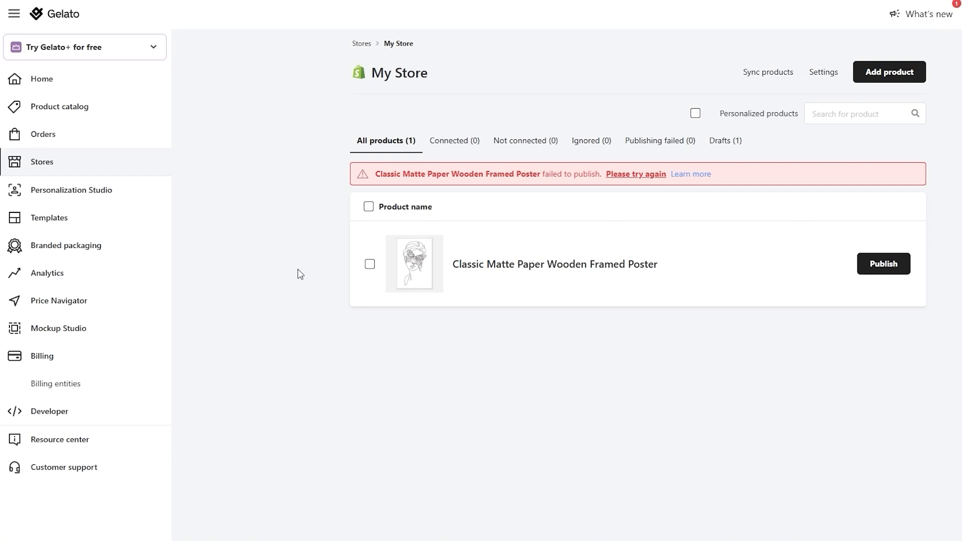
# Look over the Gelato home dashboard, including the first-order offer, getting-started guides, recommended bestsellers and suggested tools
pyautogui.click(60, 21)
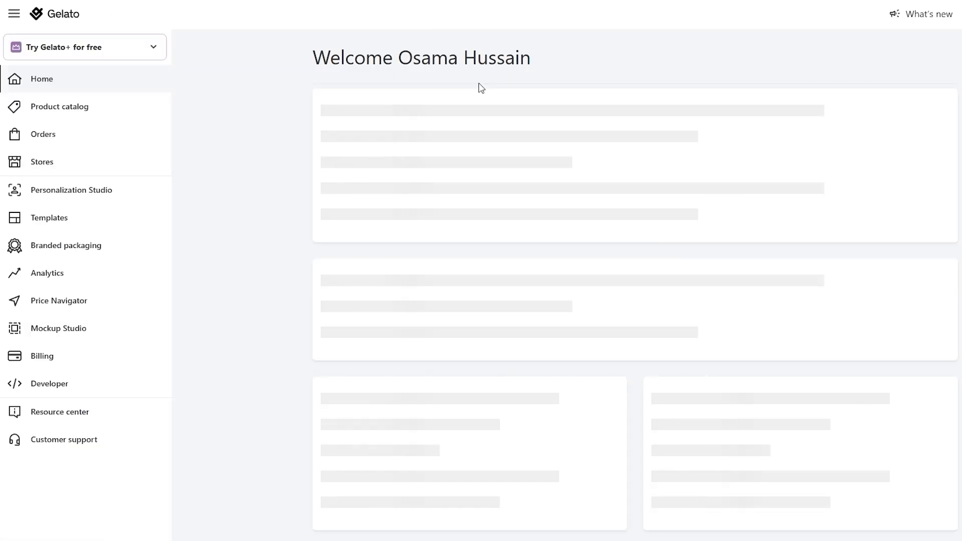
pyautogui.scroll(-12, 666, 200)
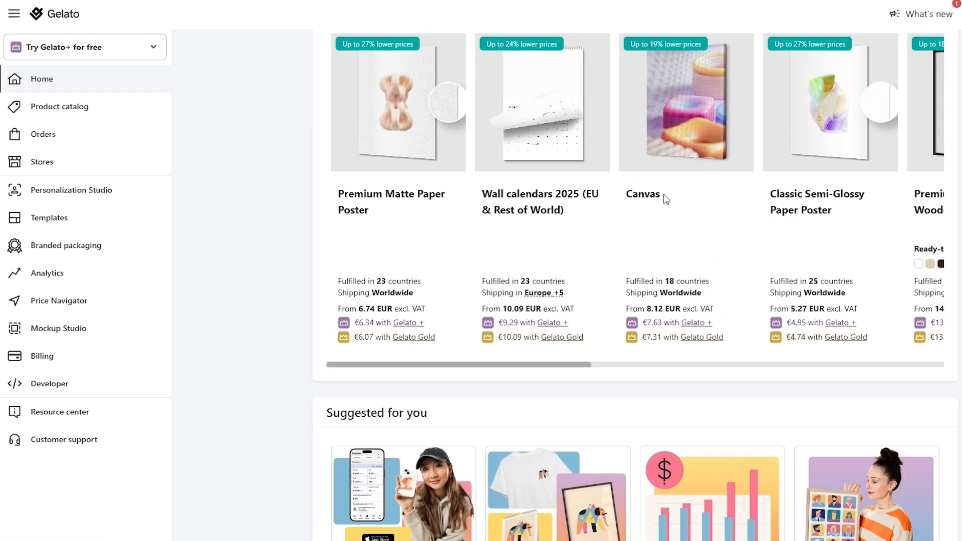
pyautogui.scroll(-3, 665, 201)
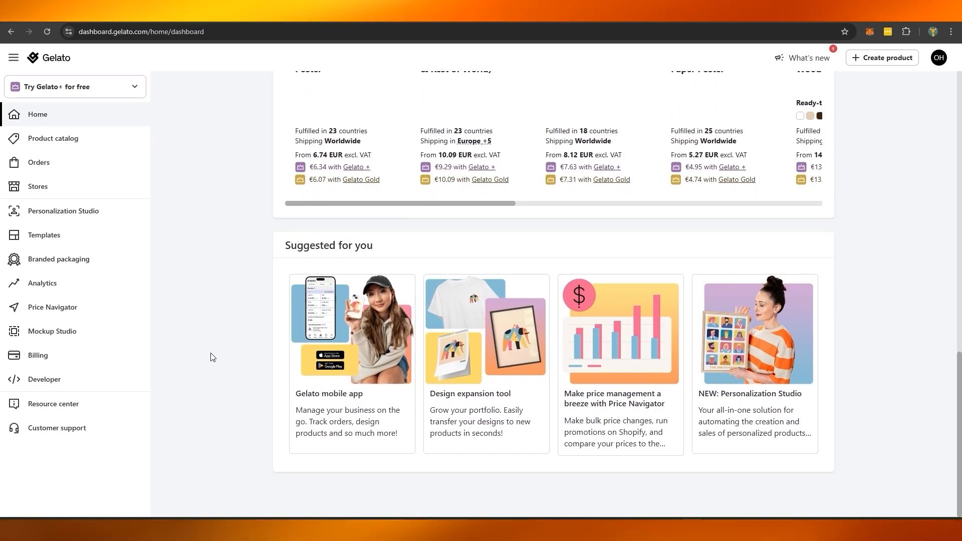
pyautogui.scroll(5, 237, 357)
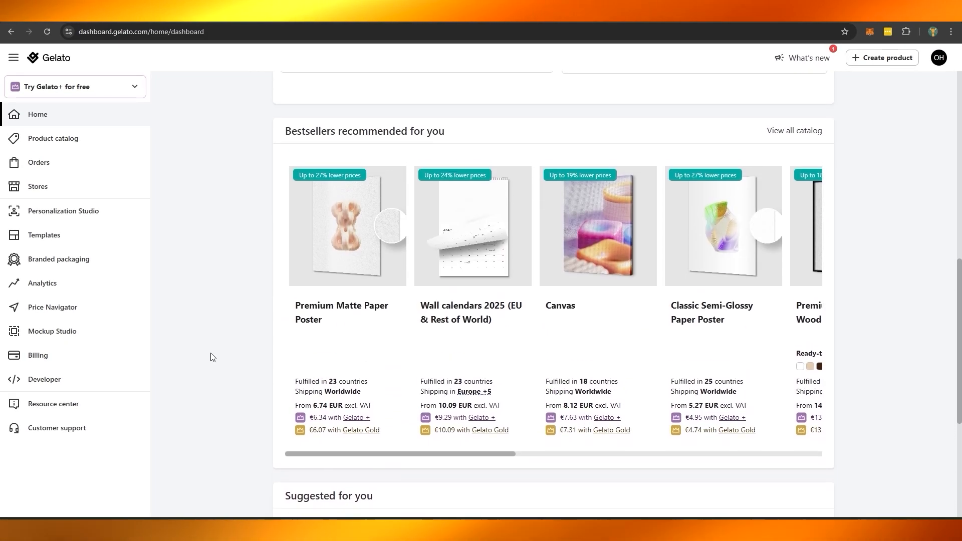
pyautogui.scroll(7, 211, 357)
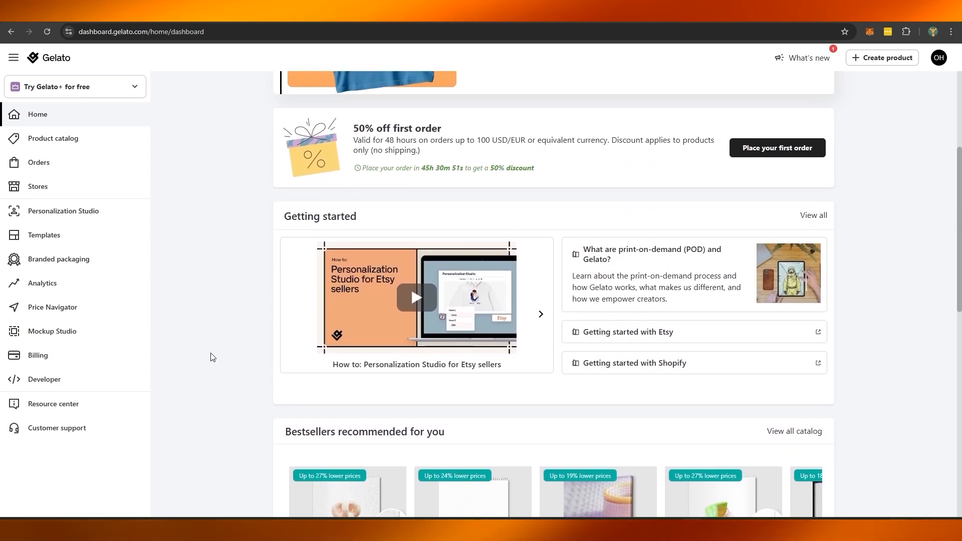
pyautogui.scroll(1, 211, 357)
pyautogui.scroll(1, 211, 357)
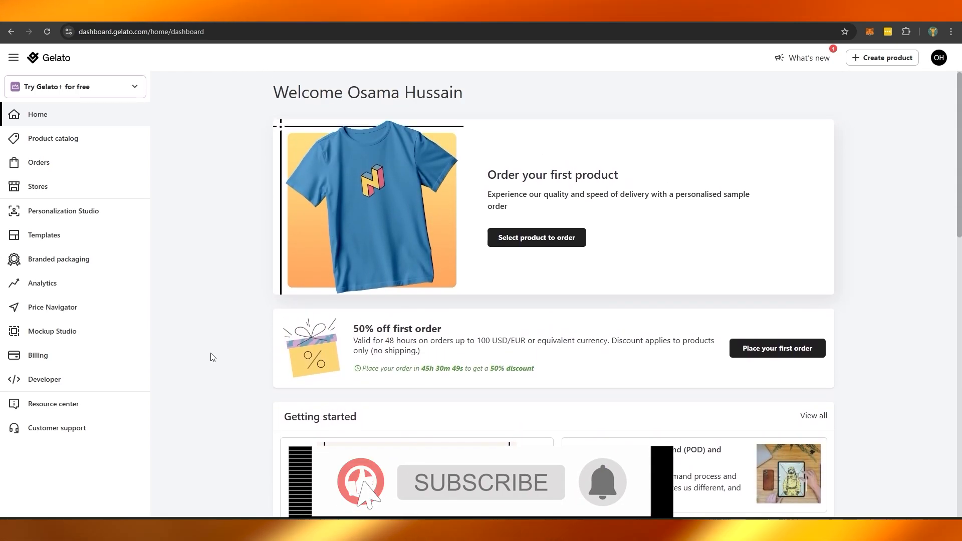
pyautogui.scroll(-1, 211, 357)
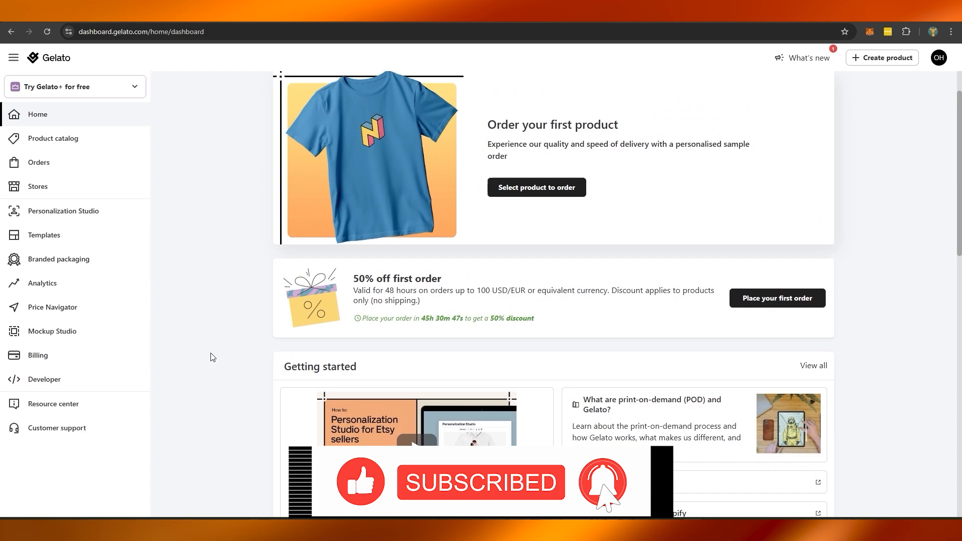